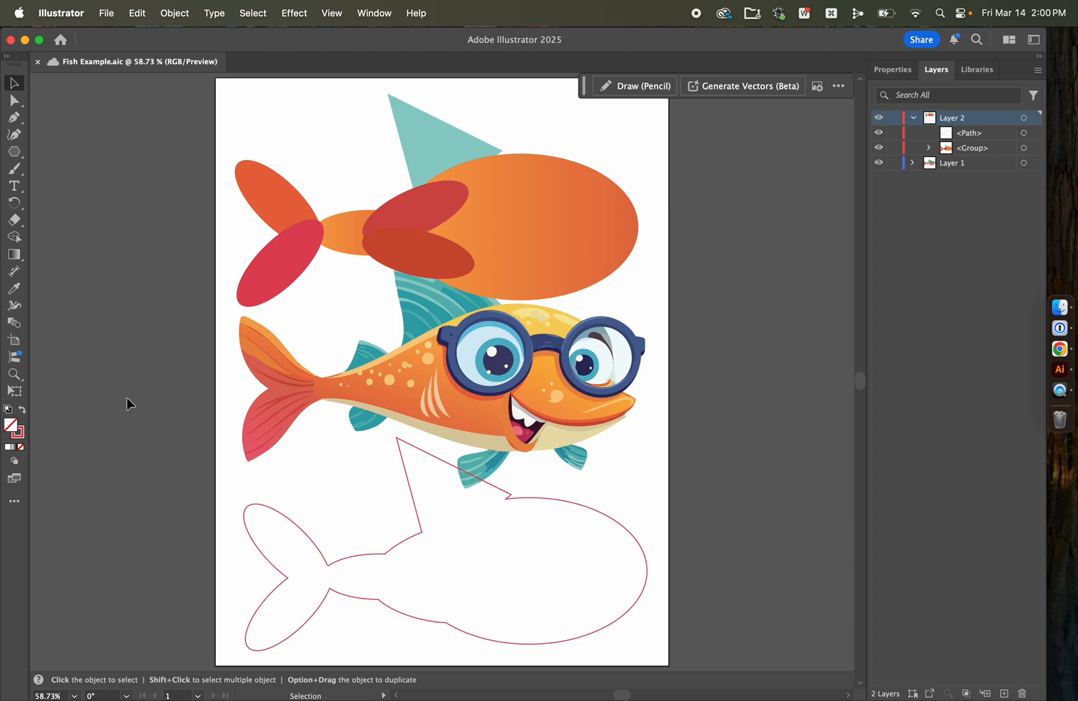
Step: Start a new document and set its size to 21.59 cm wide by 11 in high
key("super+n")
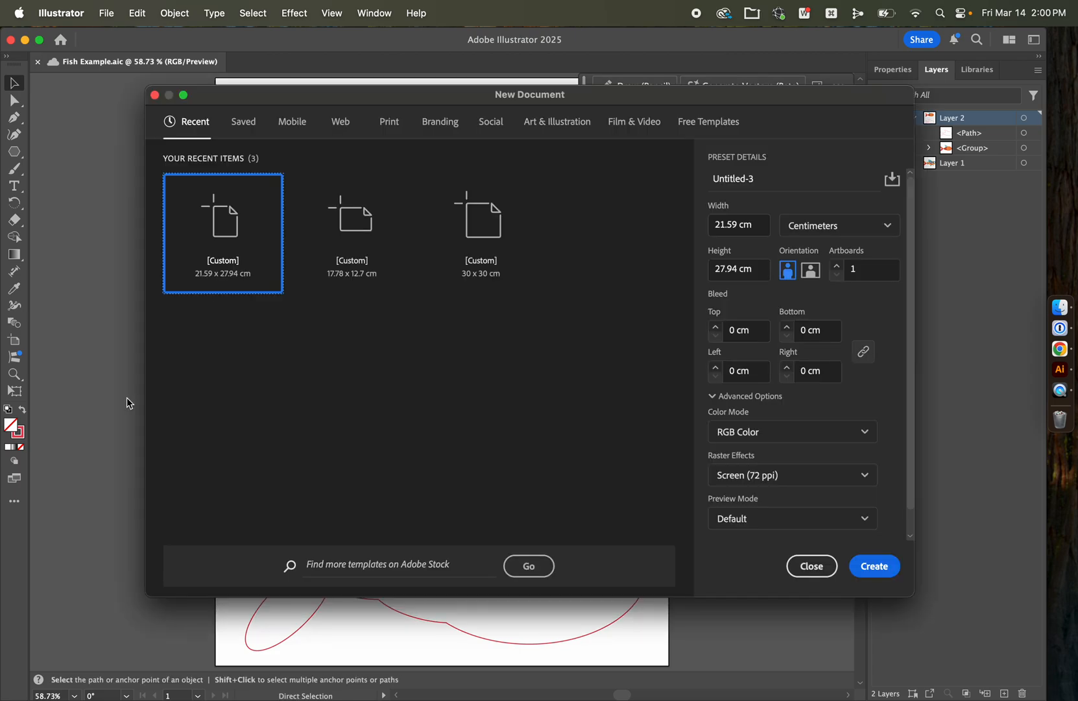
left_click(753, 225)
type("8.5in")
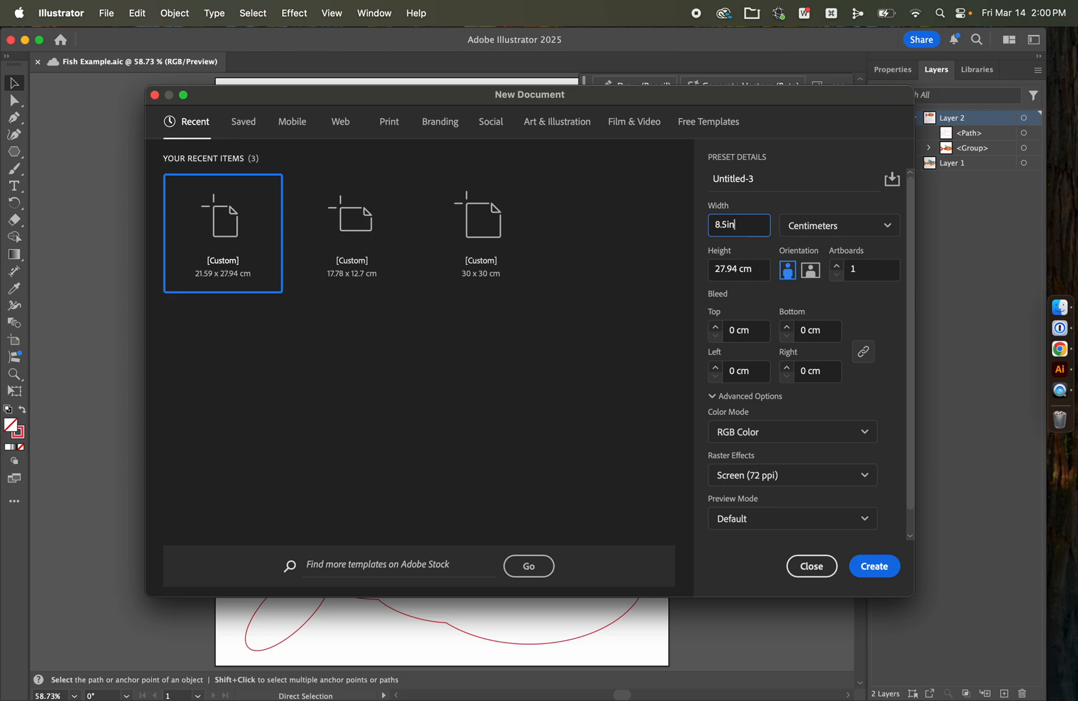
key("Tab")
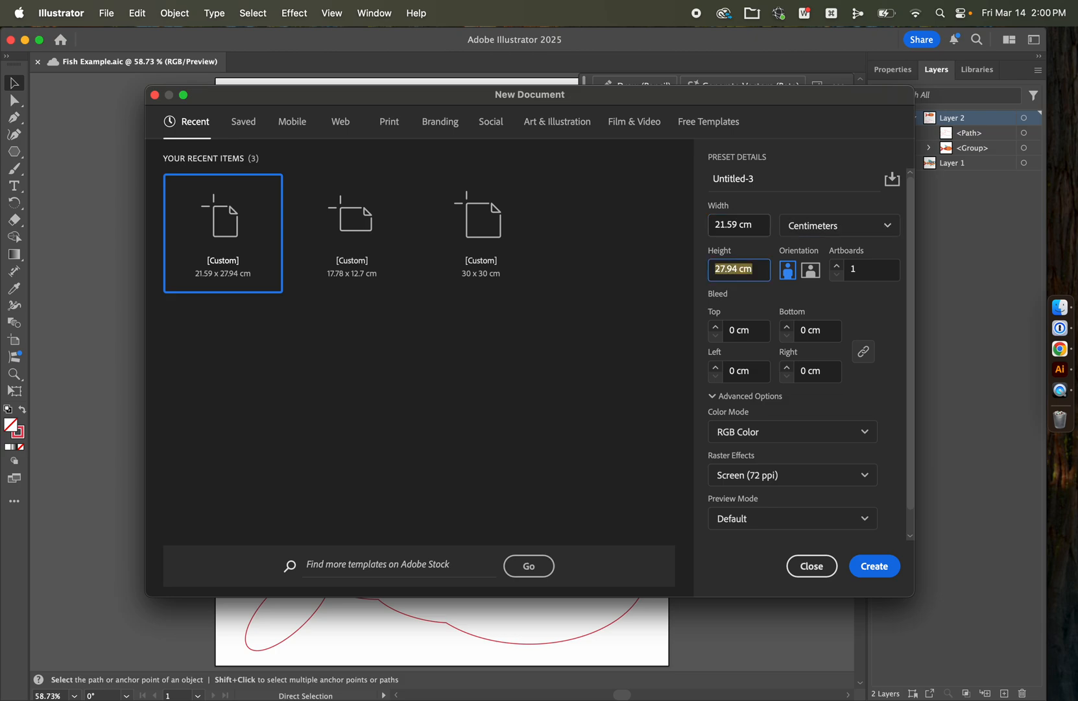
type("11in")
key("Tab")
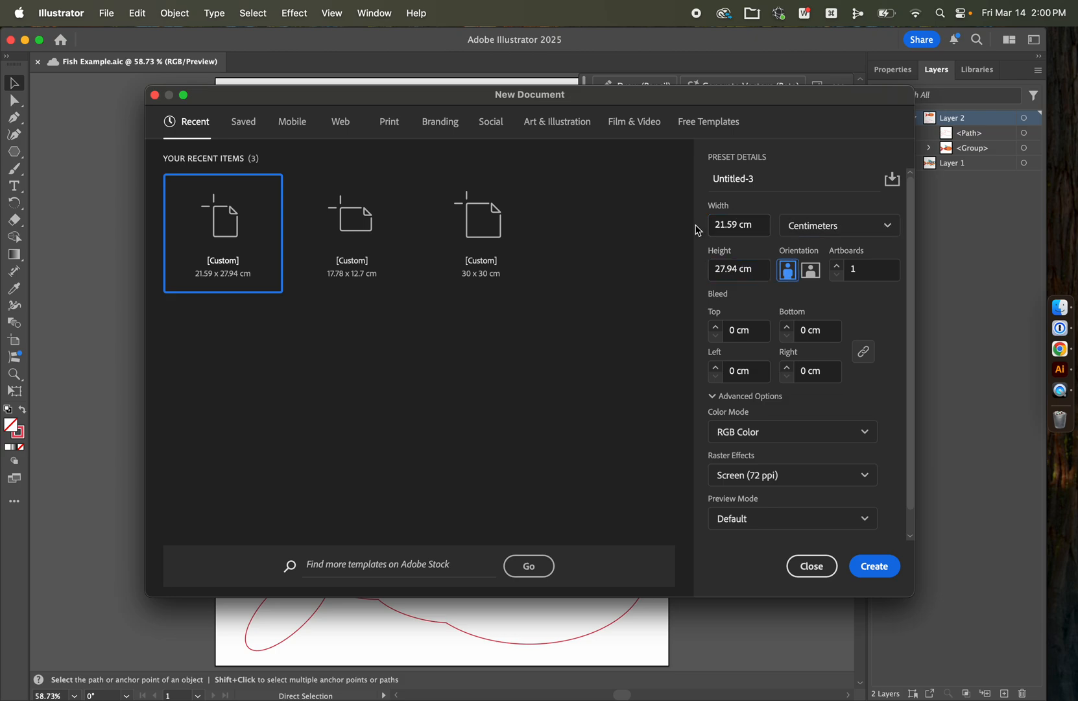
left_click(863, 231)
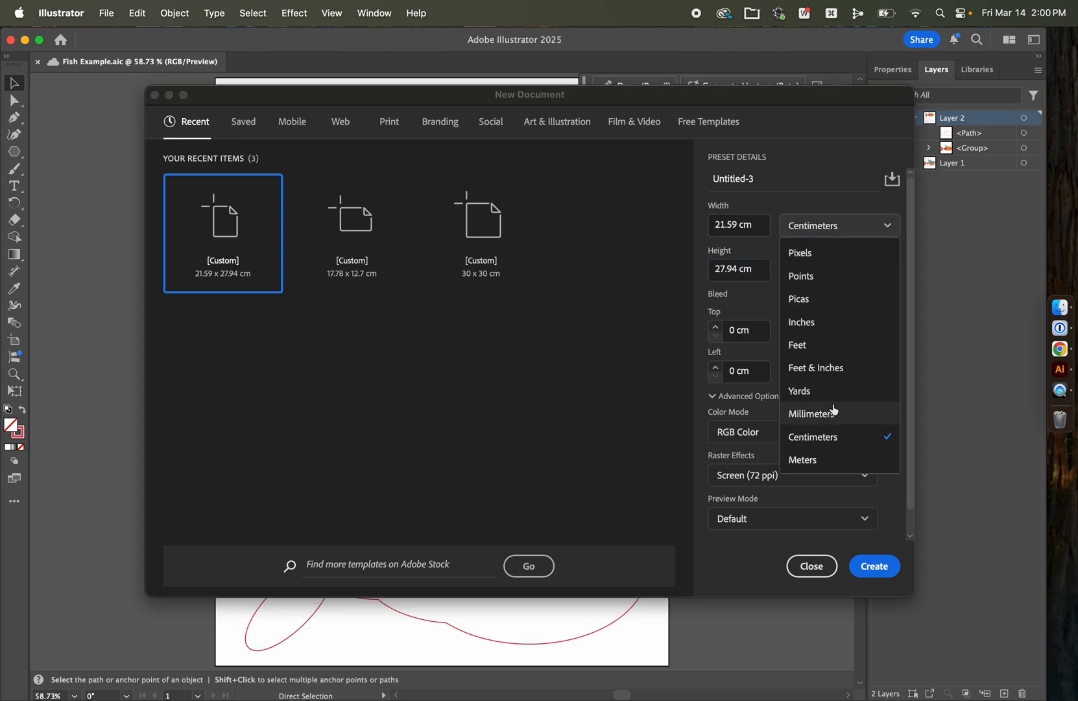
left_click(814, 175)
Step: Set the new document's width to 21.49 cm and create the document
left_click(758, 227)
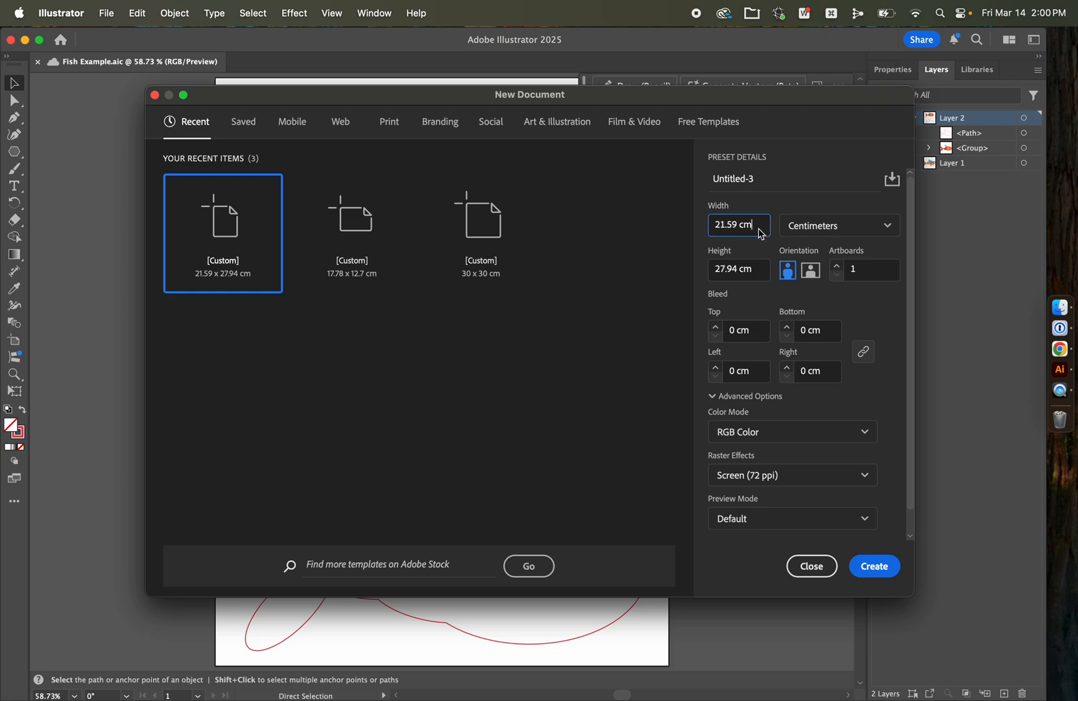
key("super+a")
key("BackSpace")
type("8")
left_click(782, 198)
left_click(882, 573)
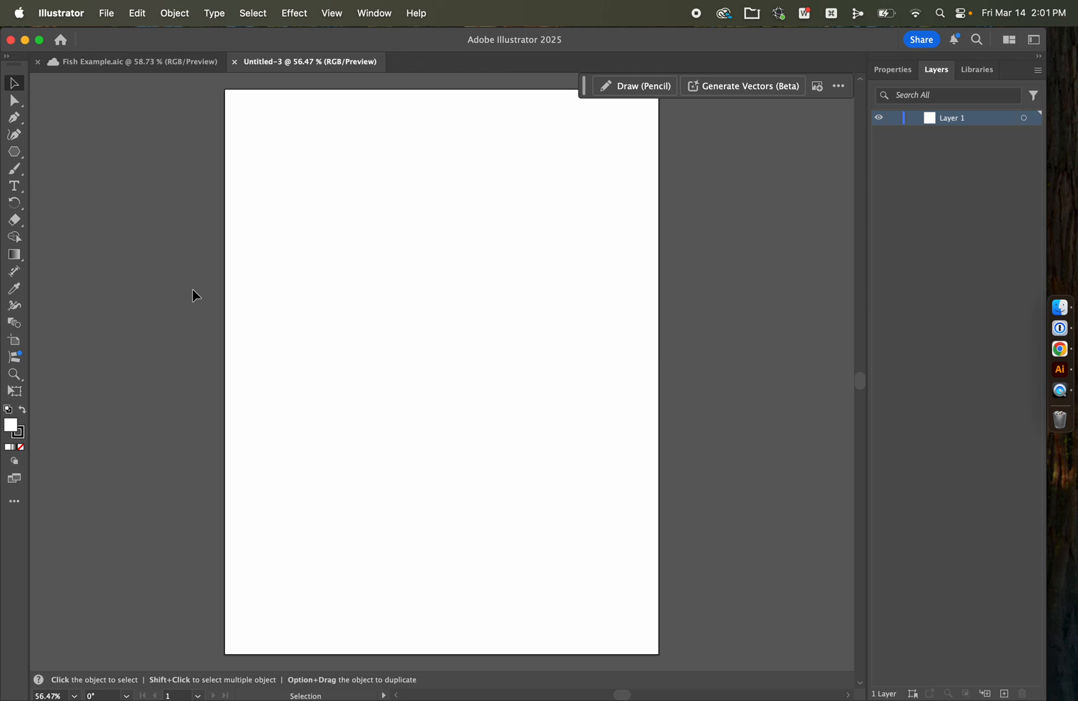
Step: Draw a wide rectangle about 19.72 by 8.29 cm across the upper half of the artboard with the Rectangle tool
left_click(893, 69)
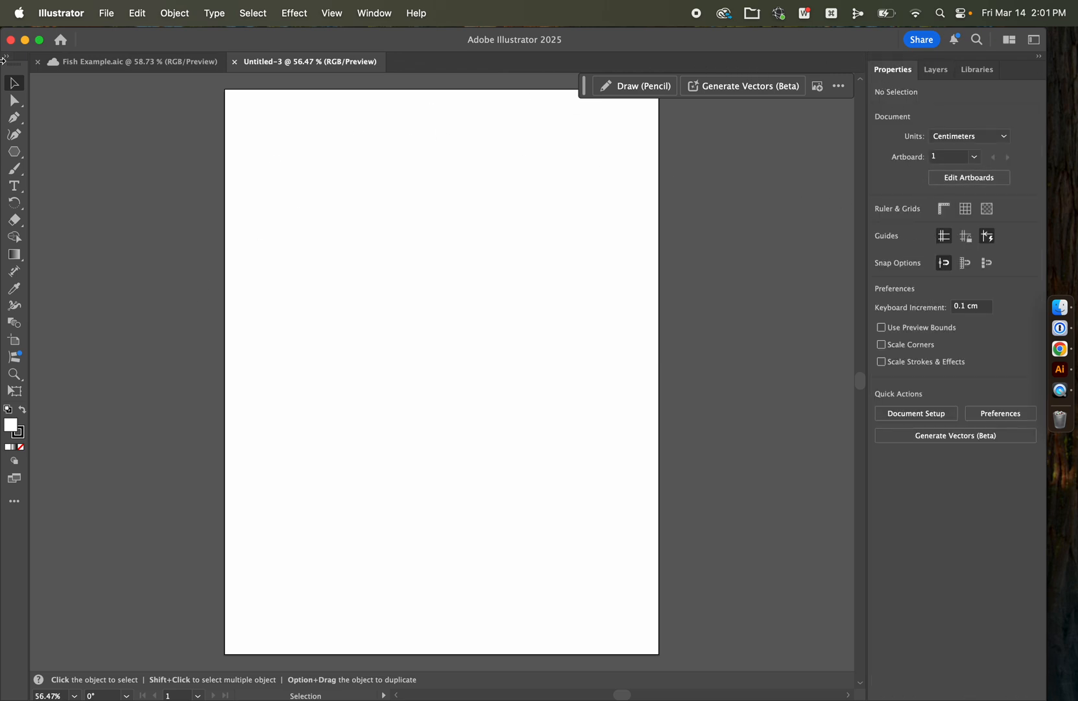
left_click(14, 152)
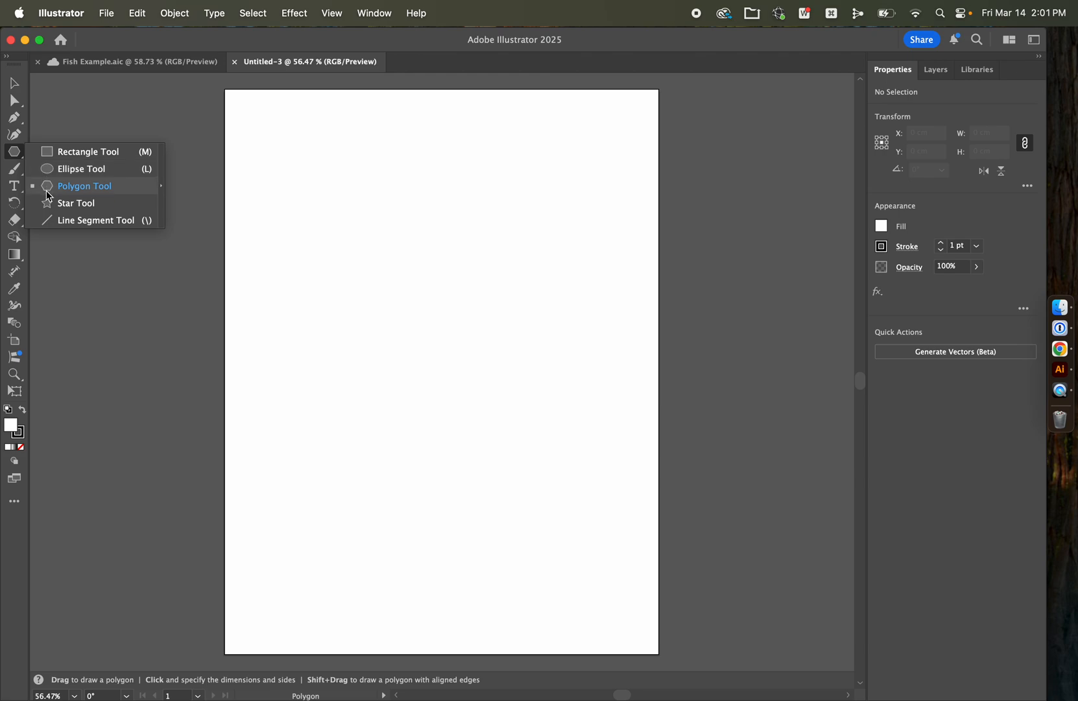
left_click(14, 150)
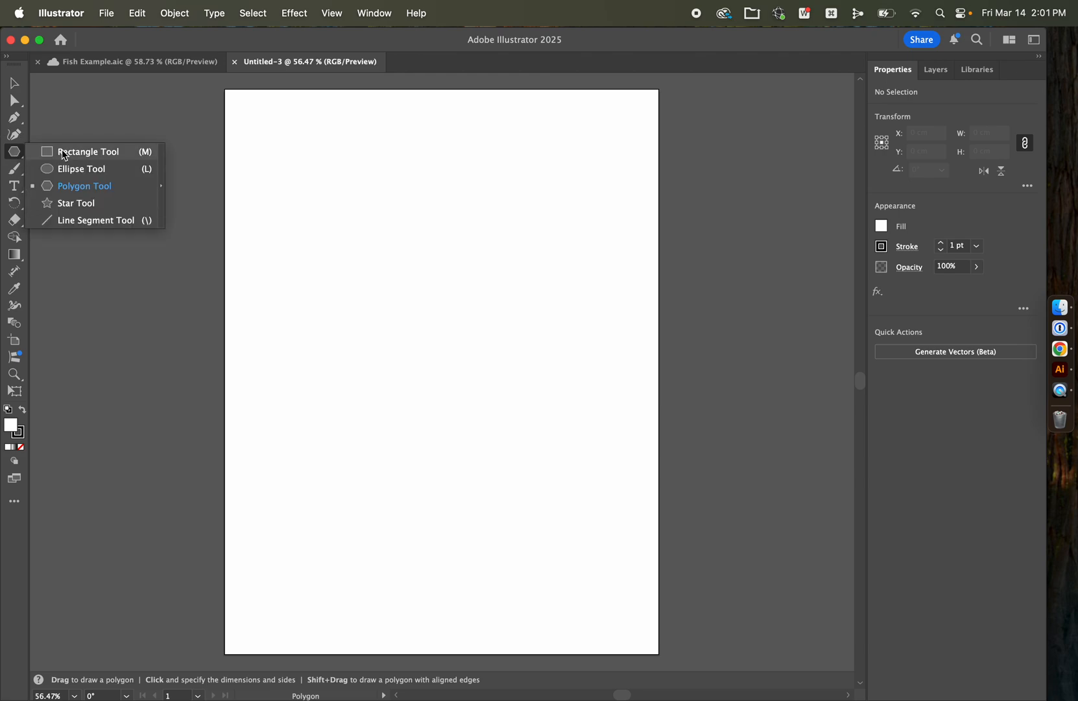
left_click(61, 151)
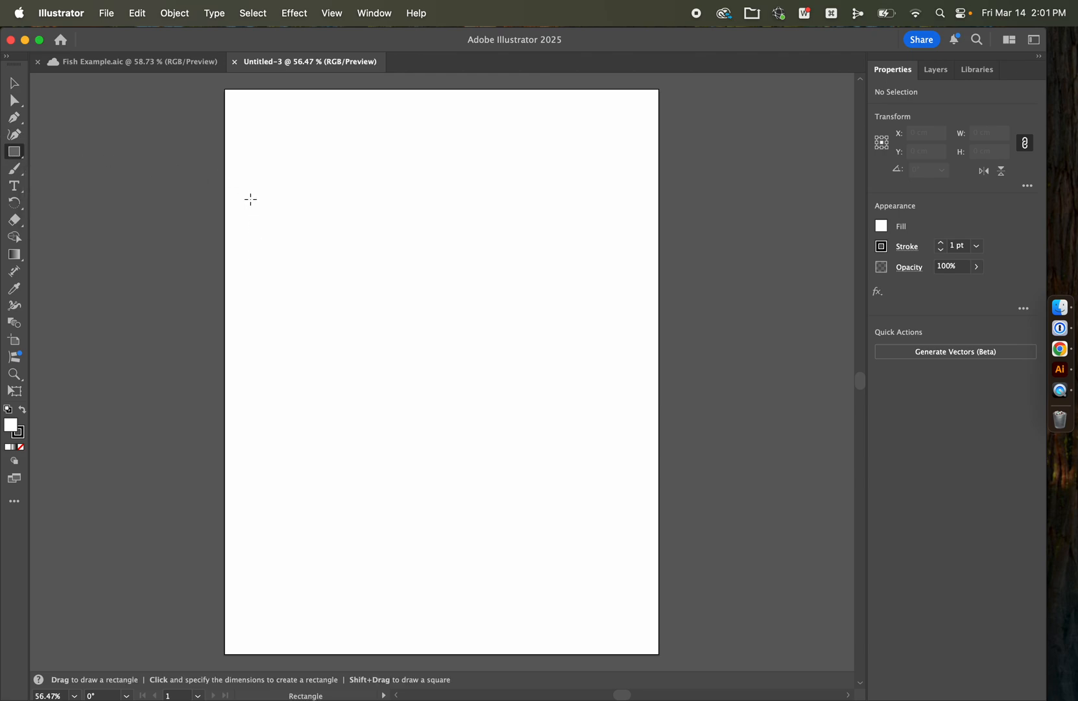
left_click_drag(246, 222, 645, 389)
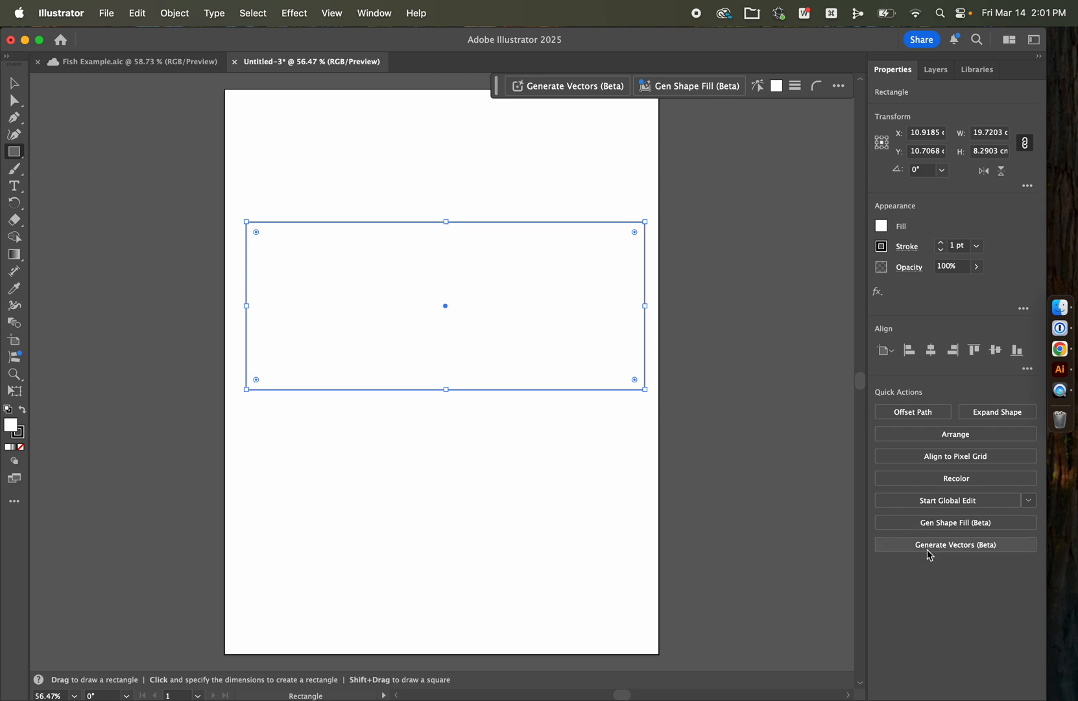
Step: Open Generate Vectors for the rectangle and enter the prompt "A cute fish with glasses and buck teeth"
left_click(967, 551)
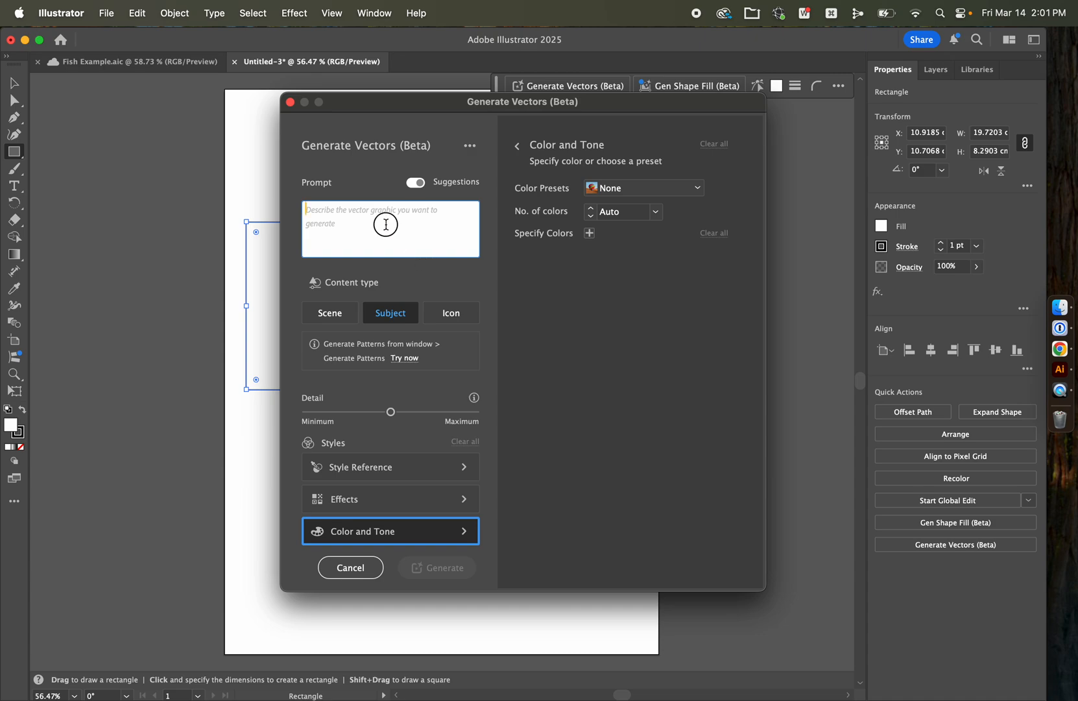
type("A")
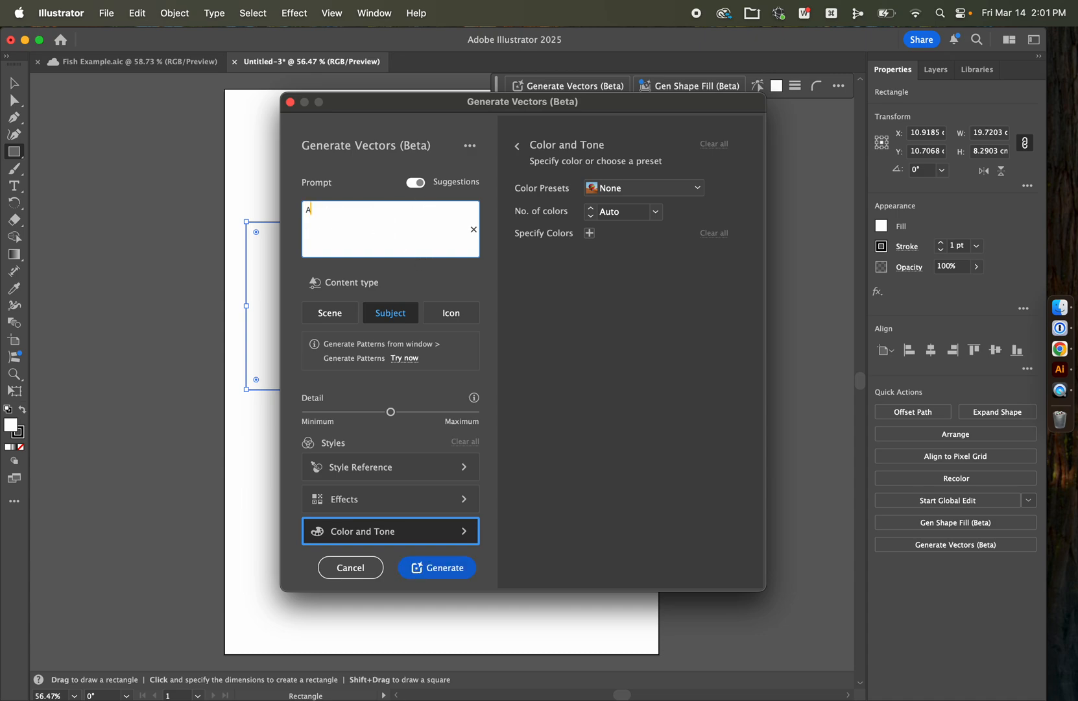
type(" cute fish")
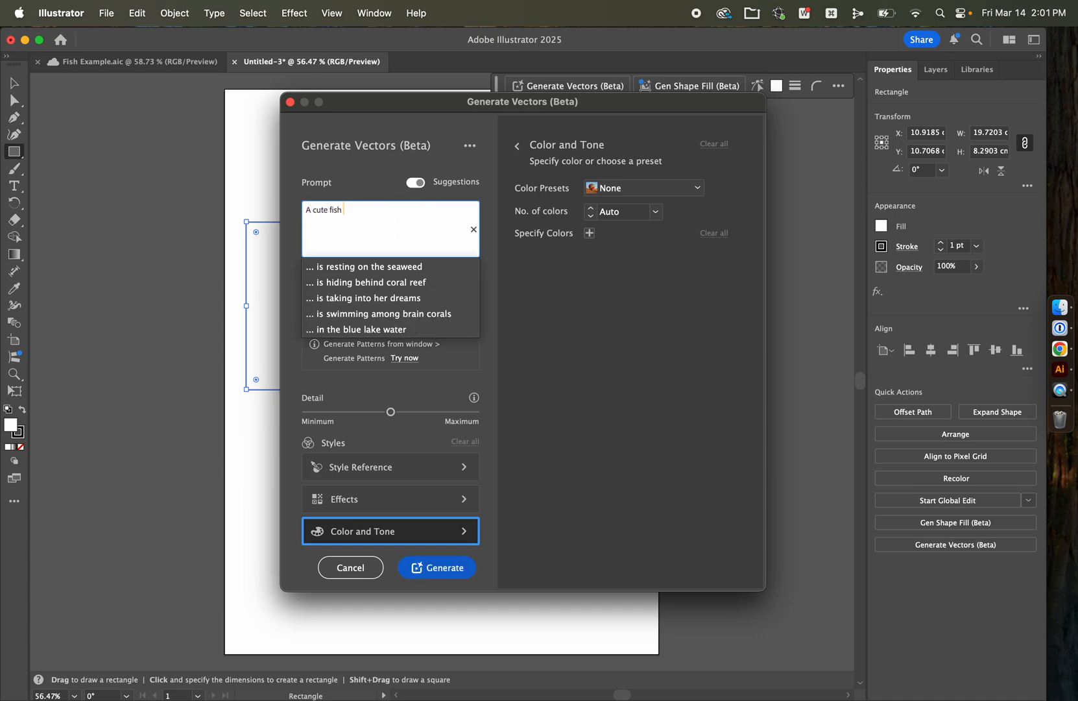
type(" with ")
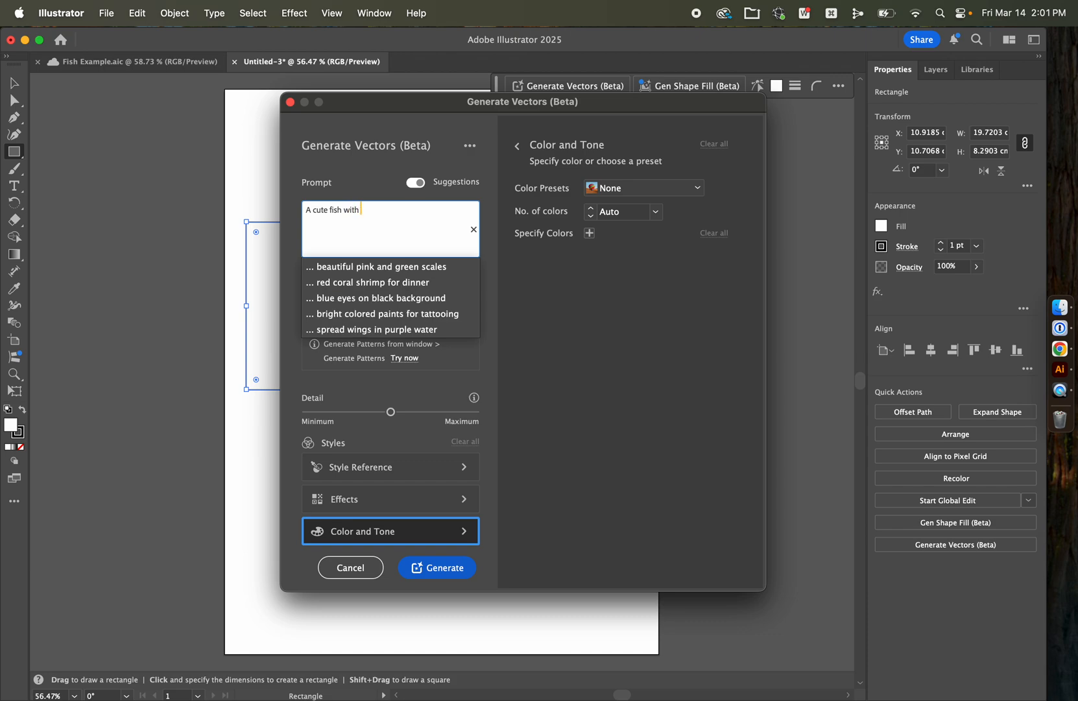
type("glasses and buck teeth")
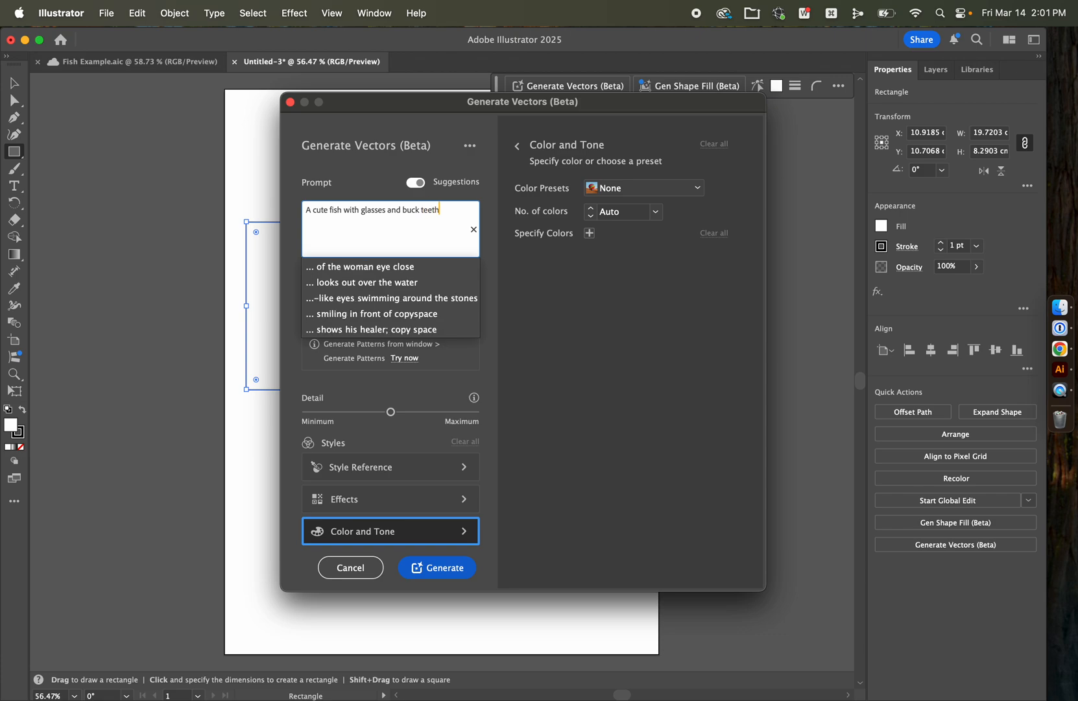
left_click(380, 183)
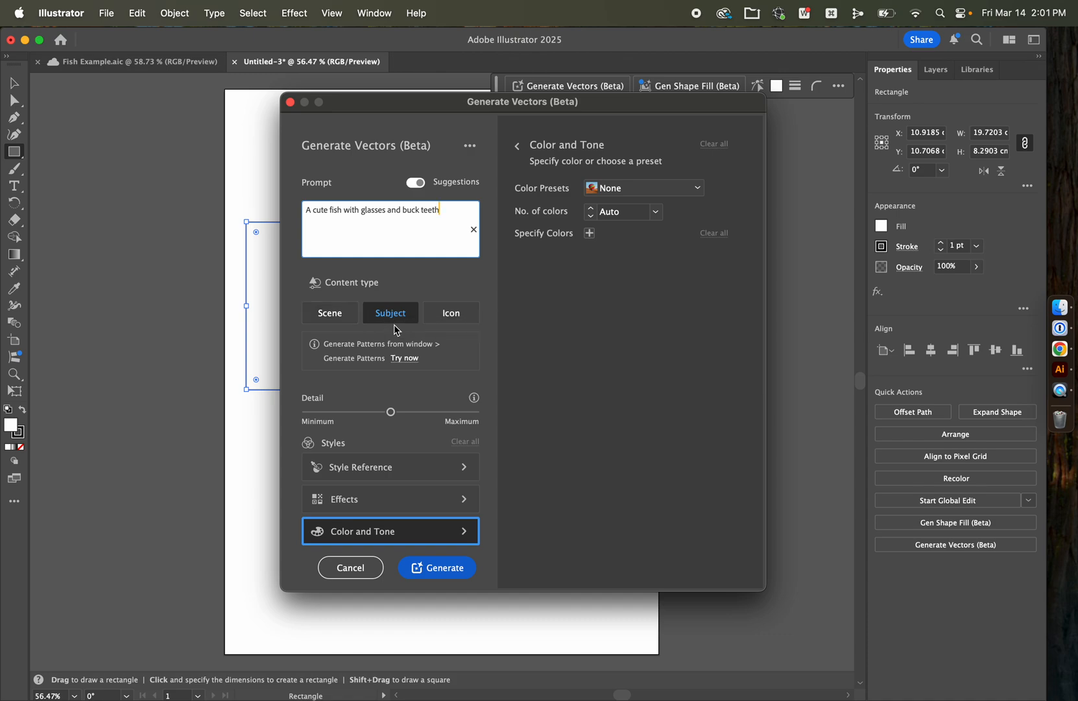
Step: Apply the Minimalism effect, leave the colour settings at their defaults, and generate the fish artwork
left_click(380, 505)
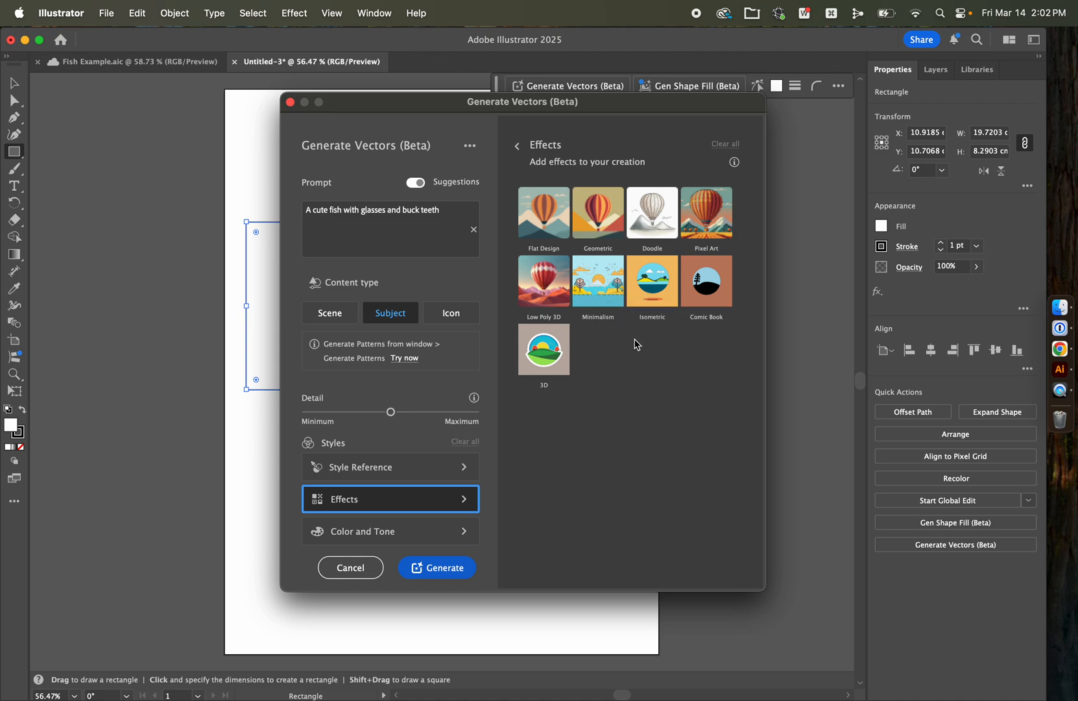
left_click(607, 308)
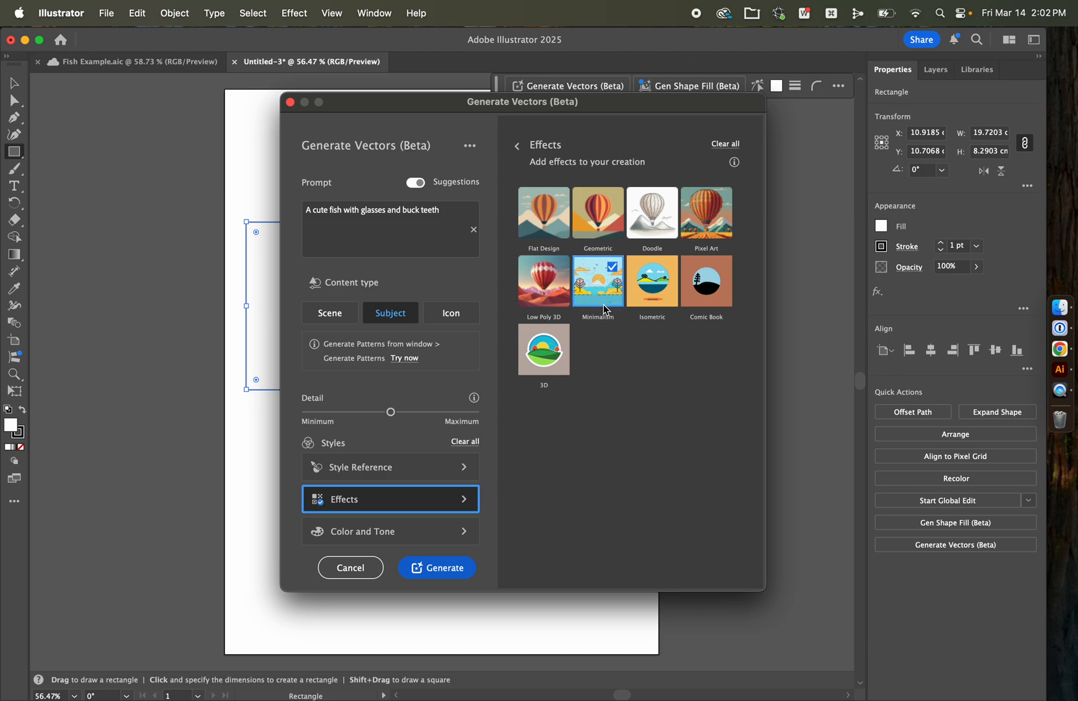
left_click(388, 531)
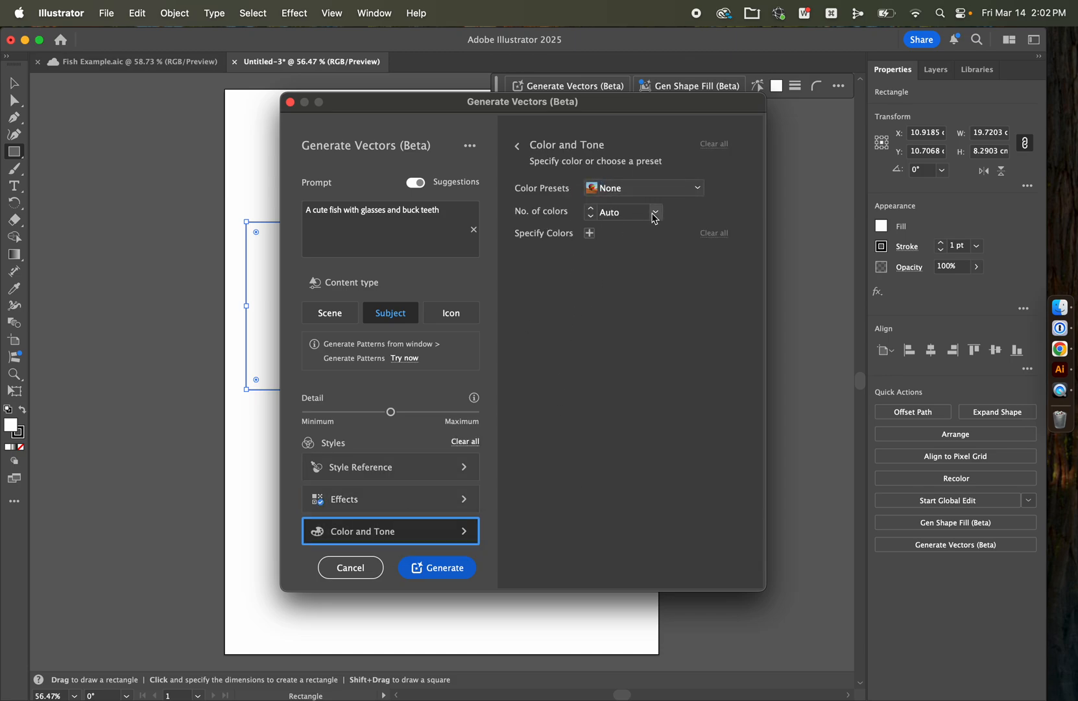
left_click(448, 575)
left_click_drag(493, 327, 428, 418)
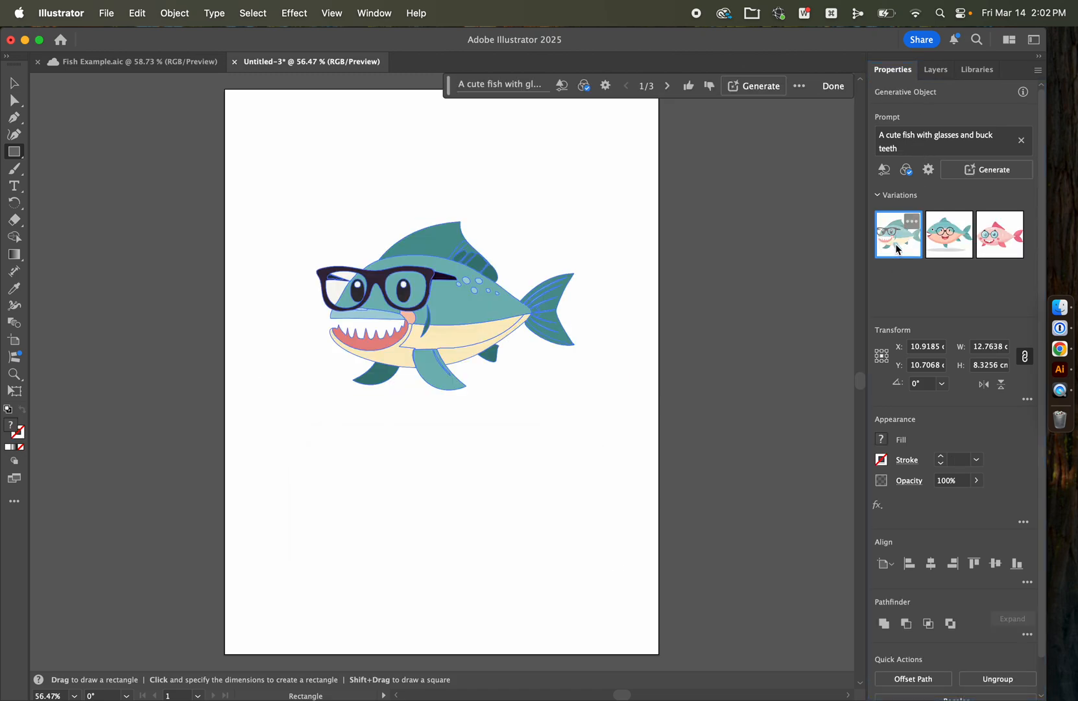
Step: Preview the generated variations, choose the third one with the pink fish, and deselect the artwork
left_click(945, 248)
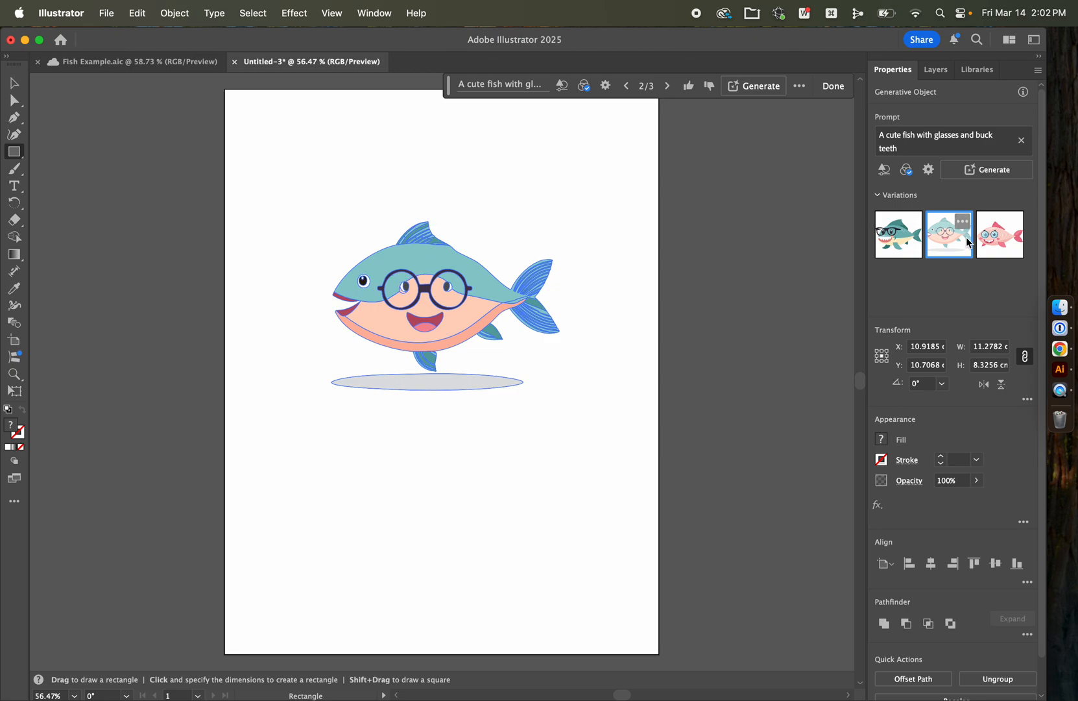
left_click(989, 251)
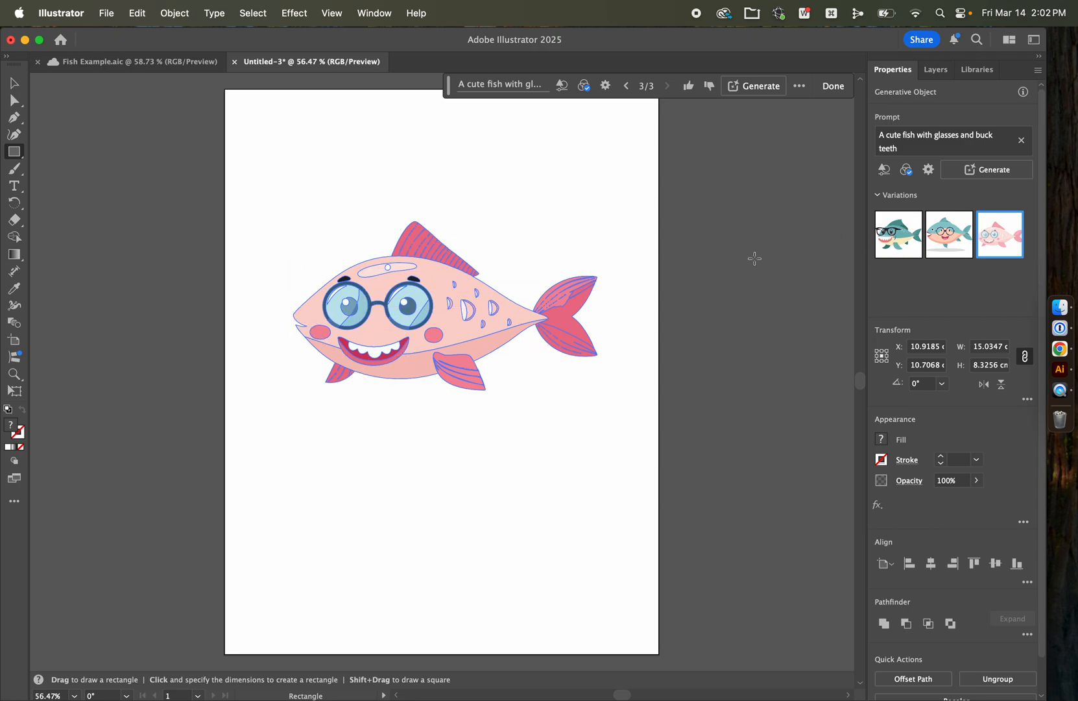
left_click(20, 88)
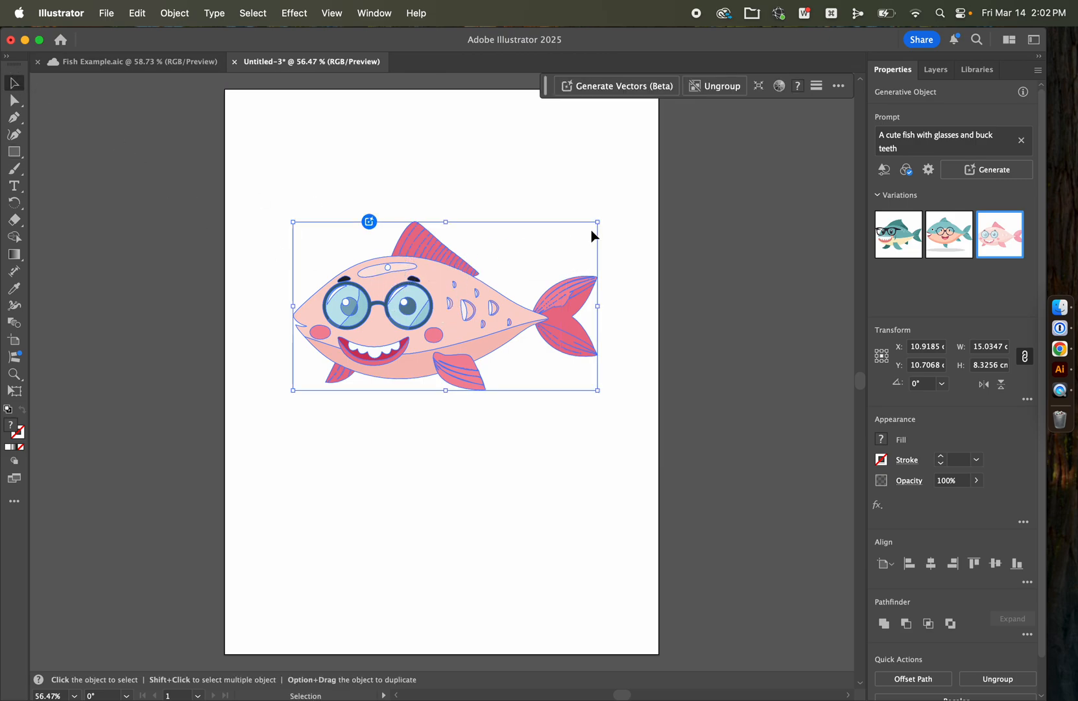
left_click(708, 217)
Step: Move the fish down the artboard and scale it proportionally to about 20.02 by 11.09 cm, nearly filling the artboard's width
left_click(493, 301)
left_click_drag(481, 309, 445, 355)
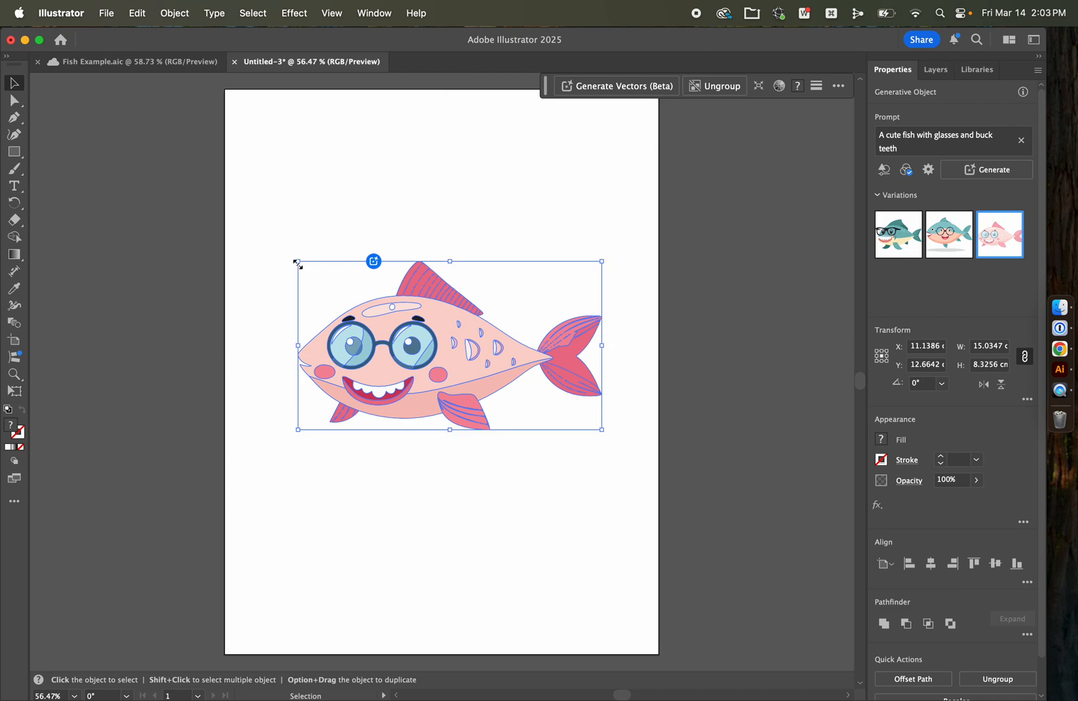
left_click_drag(298, 263, 249, 229)
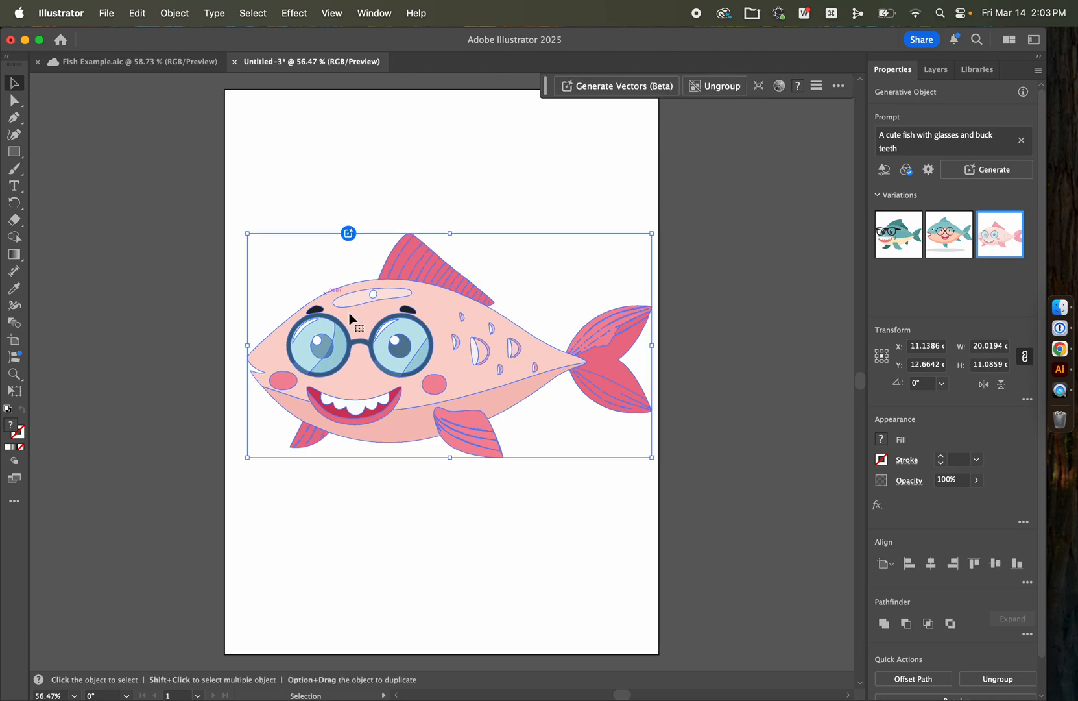
left_click_drag(383, 326, 379, 327)
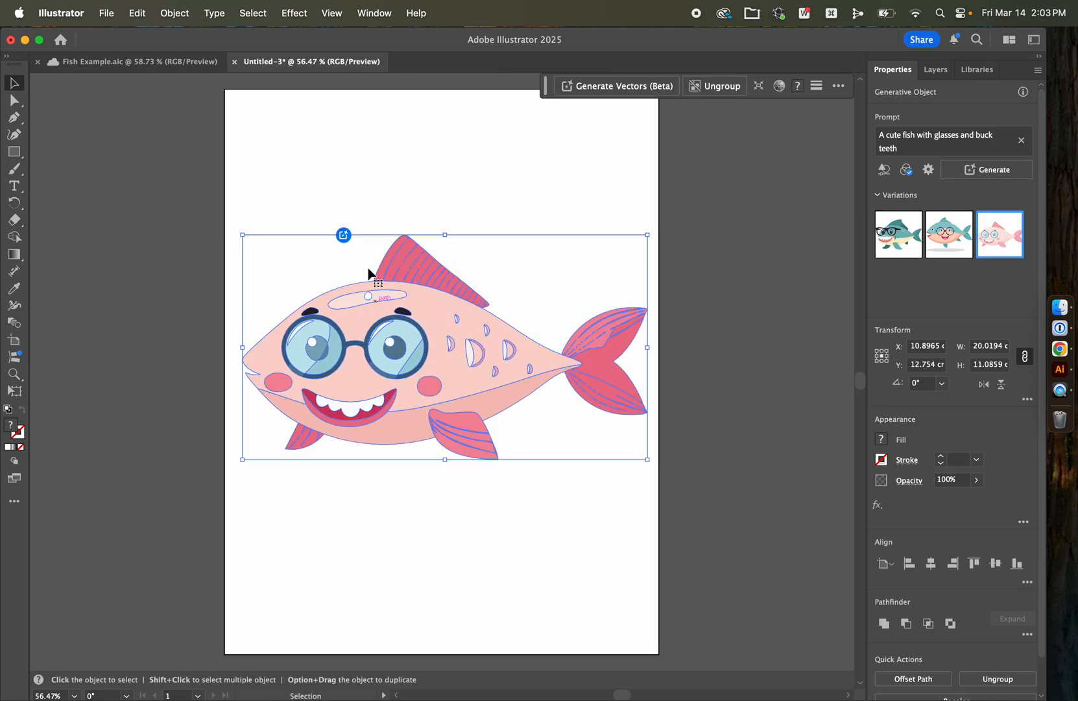
left_click(358, 184)
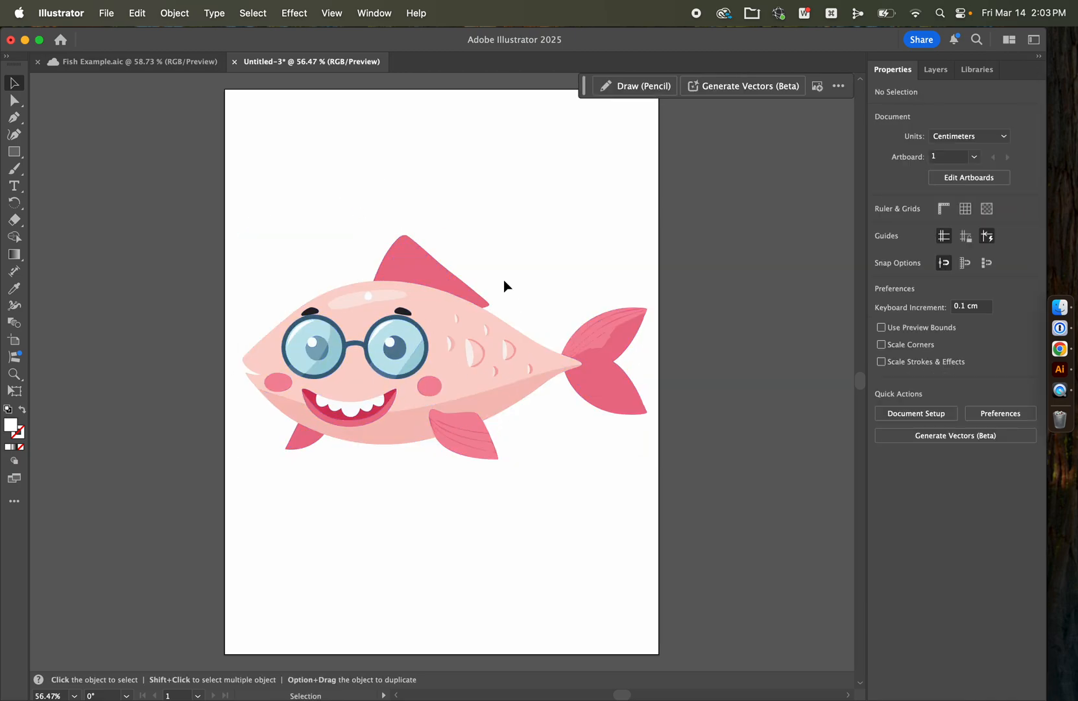
Step: Lower the fish artwork's opacity to 37% and deselect it
left_click(474, 373)
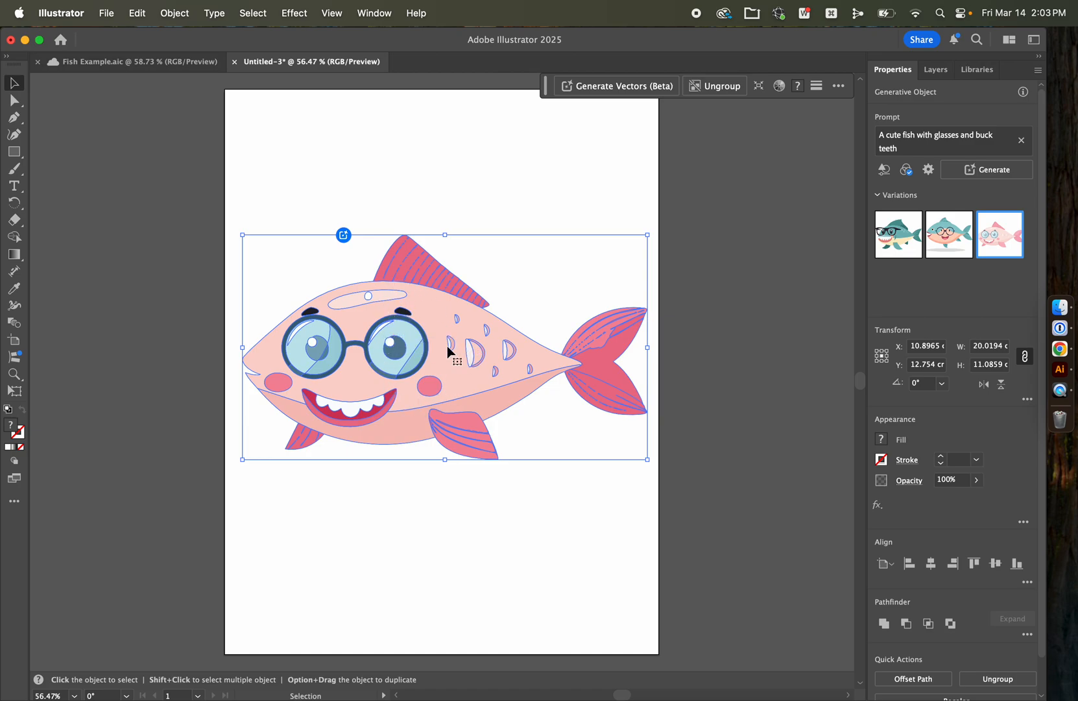
scroll(913, 504, "down", 2)
scroll(913, 505, "up", 2)
left_click(978, 482)
left_click_drag(975, 502, 943, 504)
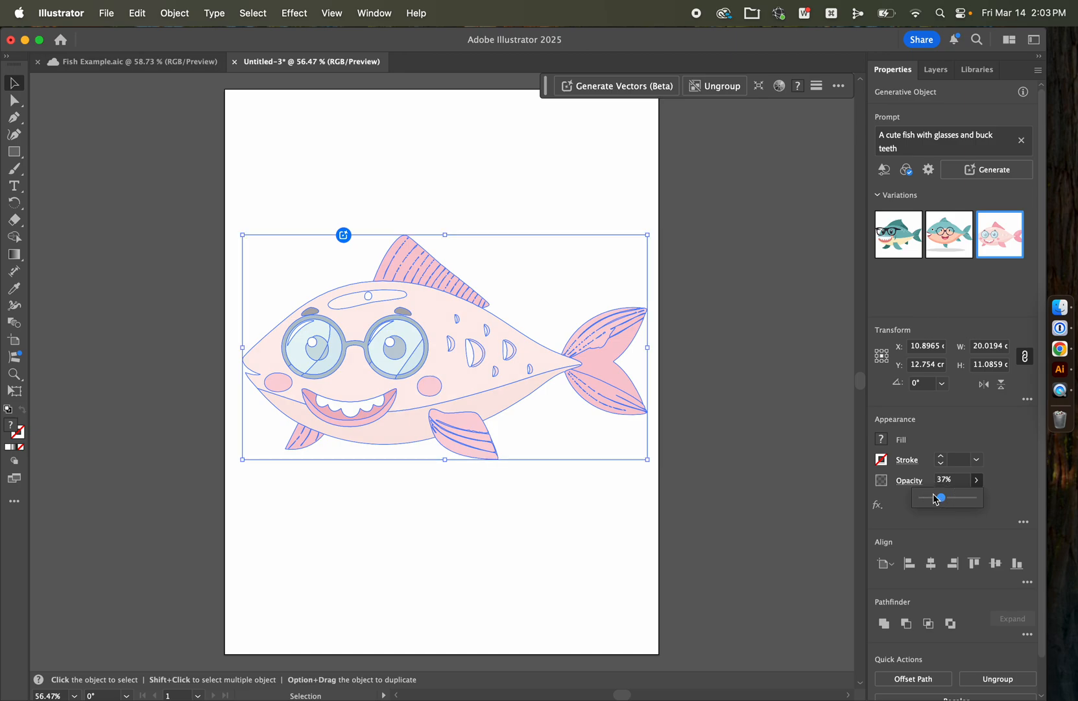
left_click(765, 398)
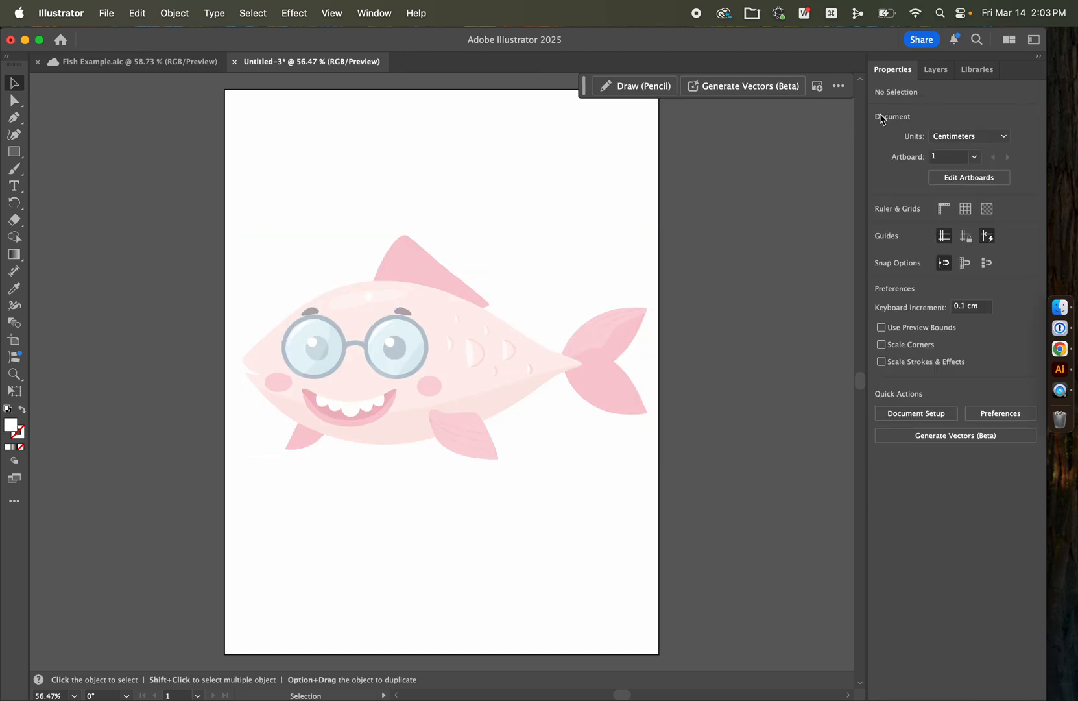
Step: Create Layer 2, place it below Layer 1, and lock Layer 1 with the reference fish
left_click(936, 70)
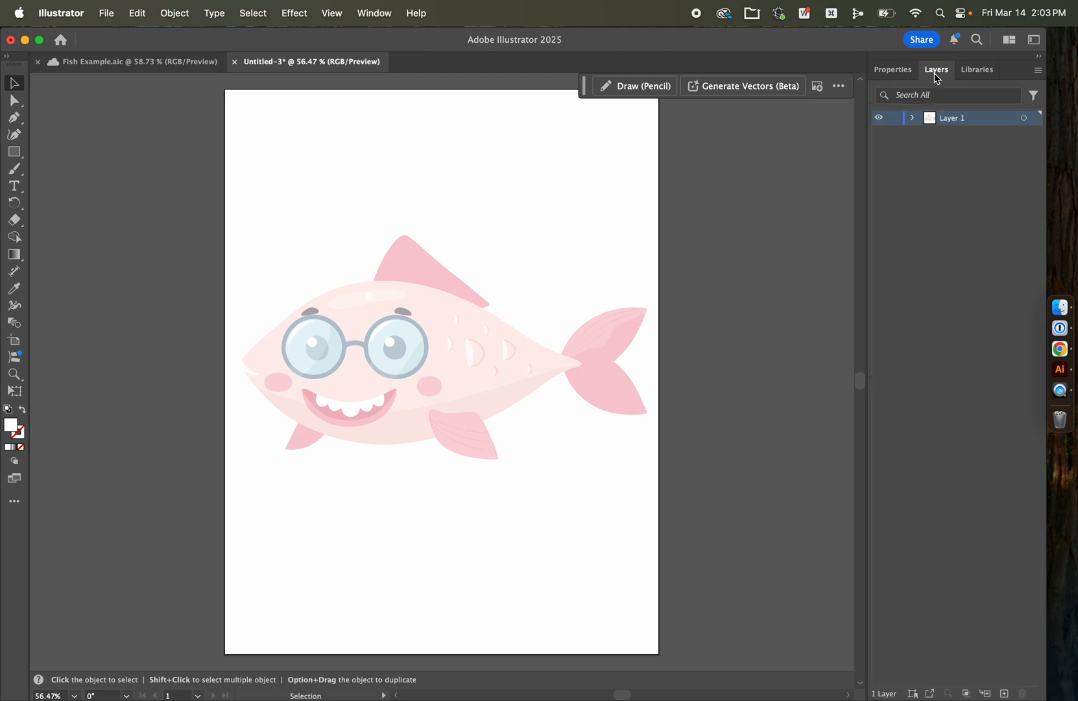
left_click(880, 119)
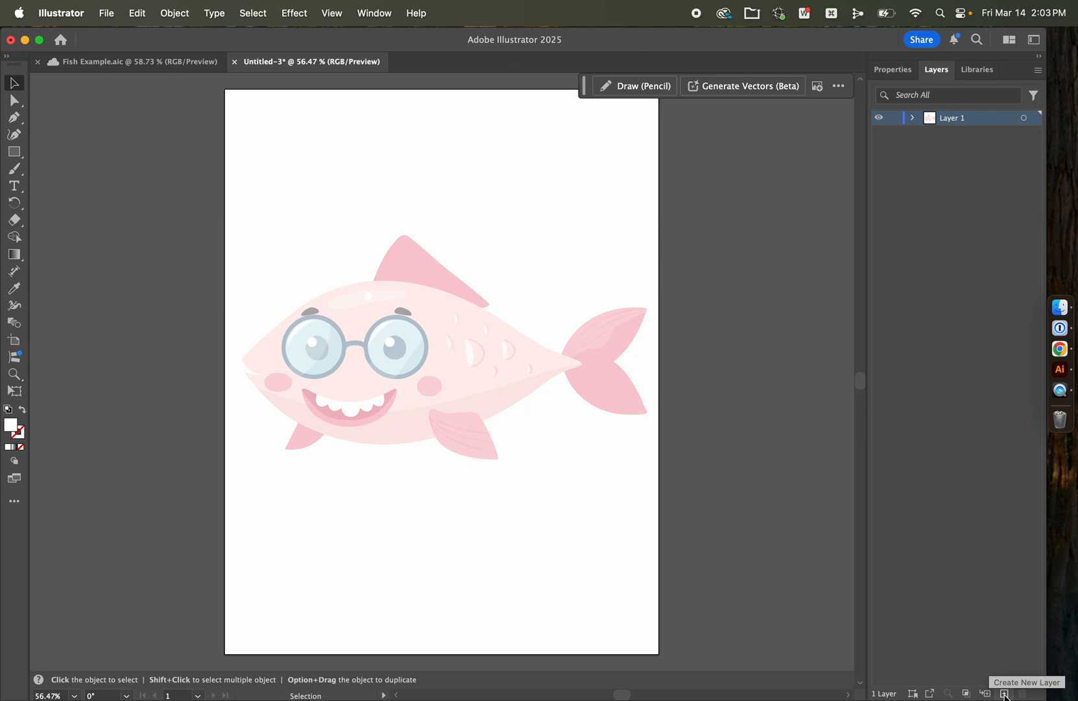
left_click(1005, 694)
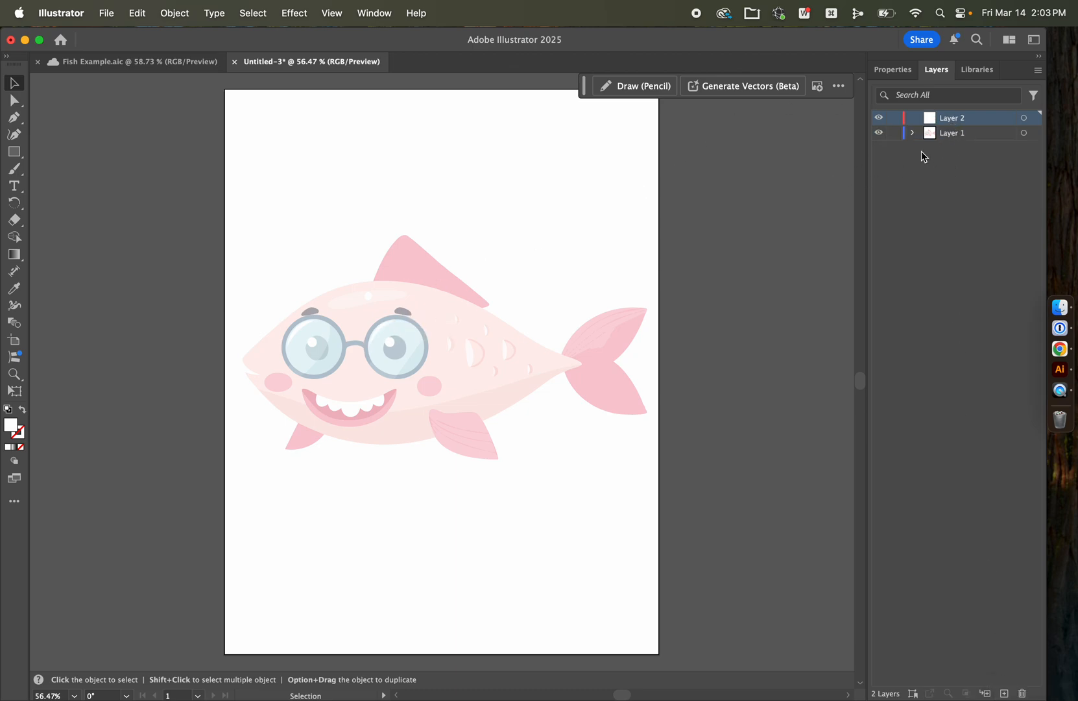
left_click_drag(956, 122, 924, 142)
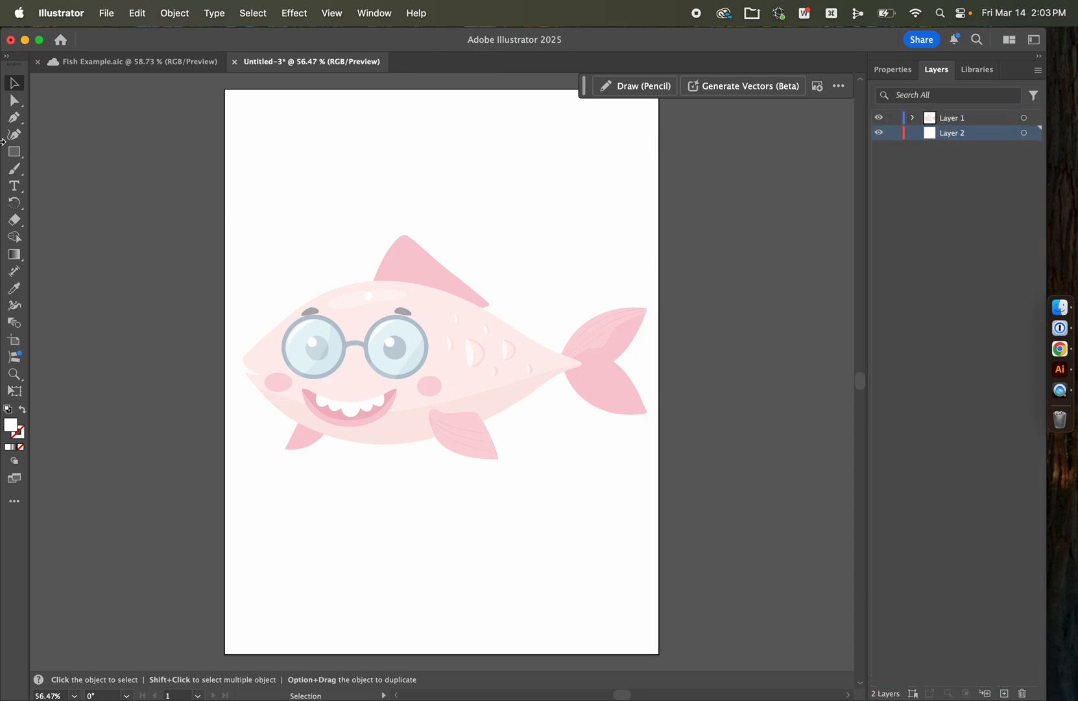
left_click(894, 118)
Step: Draw a wide ellipse over the upper half of the fish, apply the default fill and stroke, and deselect it
left_click(15, 157)
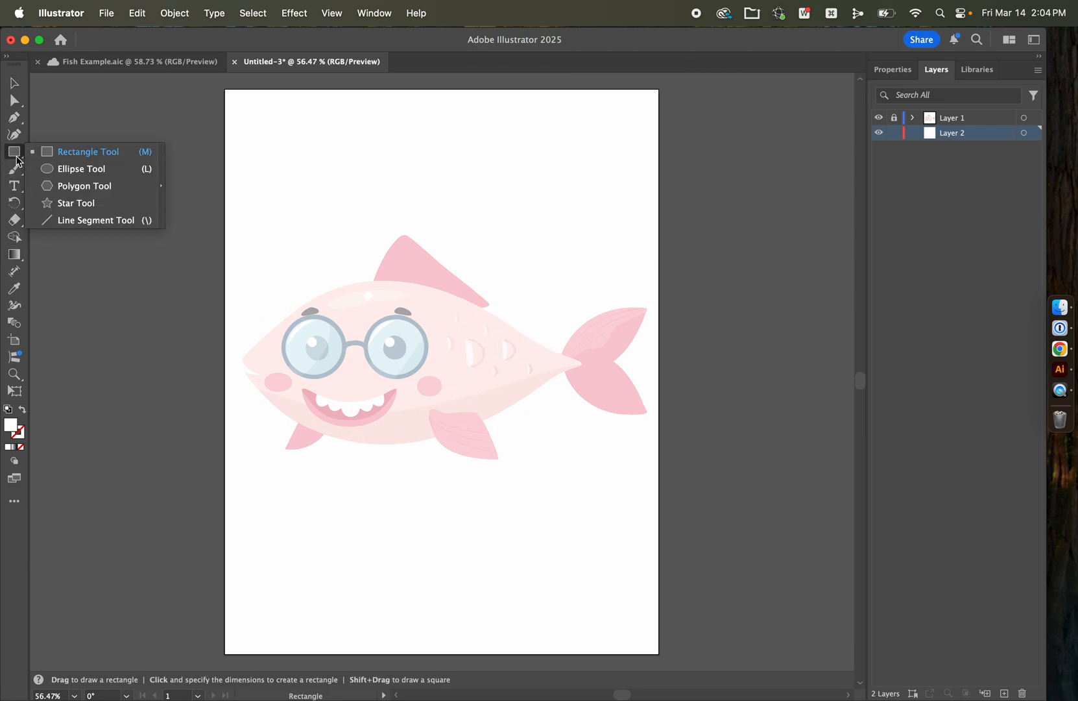
left_click(118, 172)
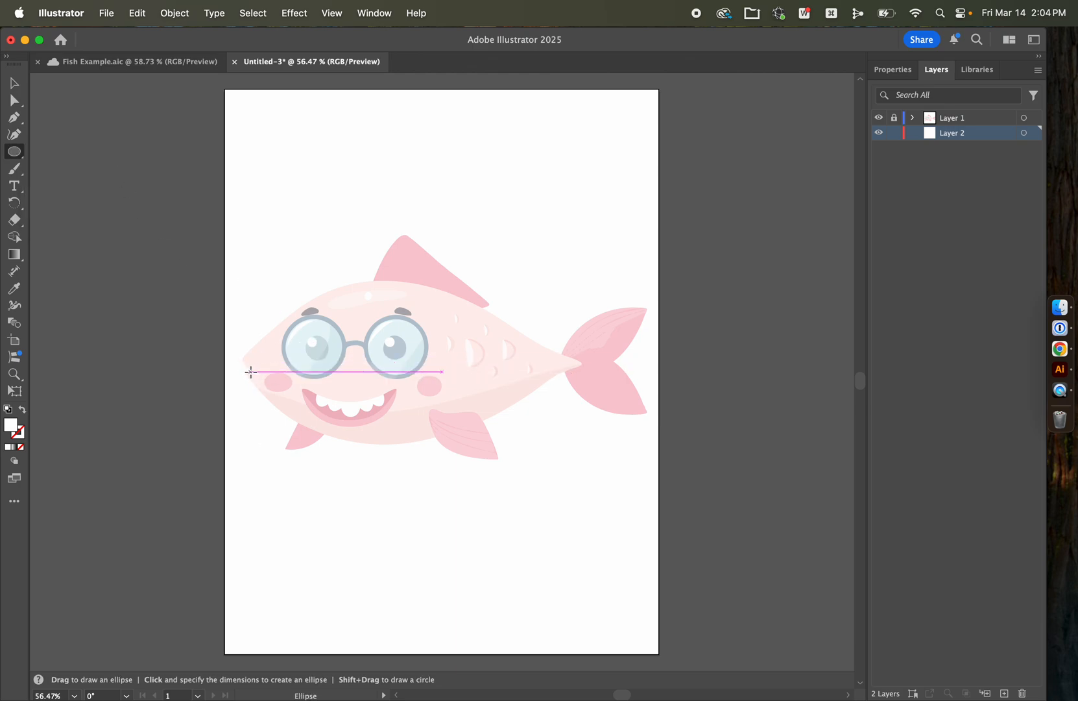
left_click_drag(249, 368, 540, 235)
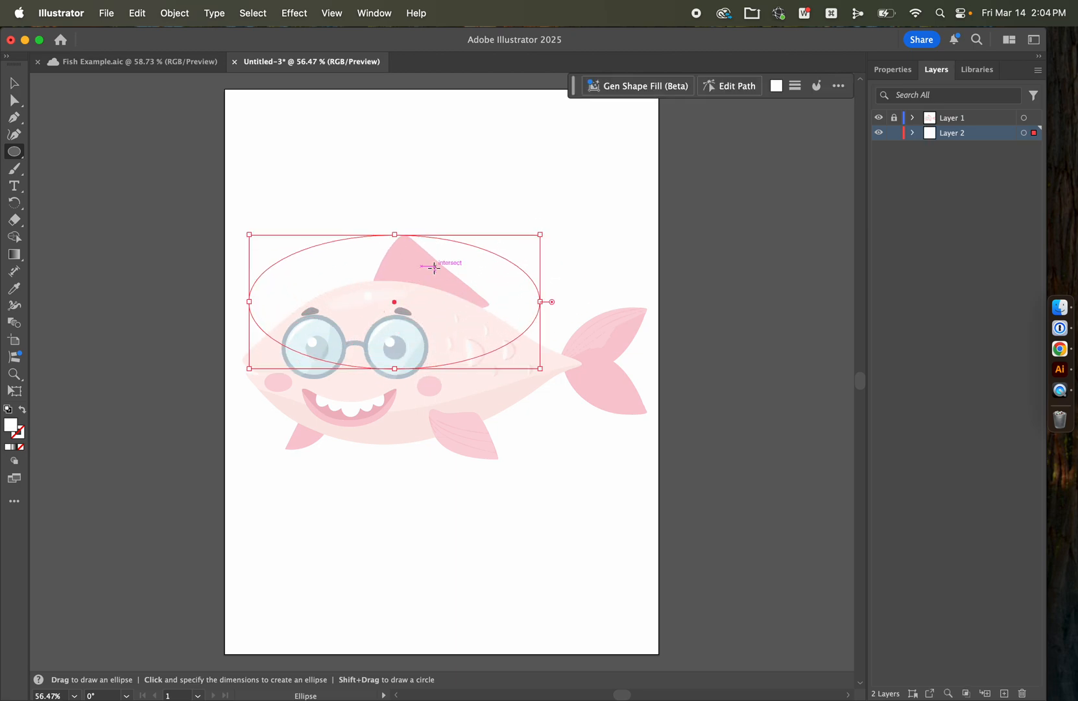
key("v")
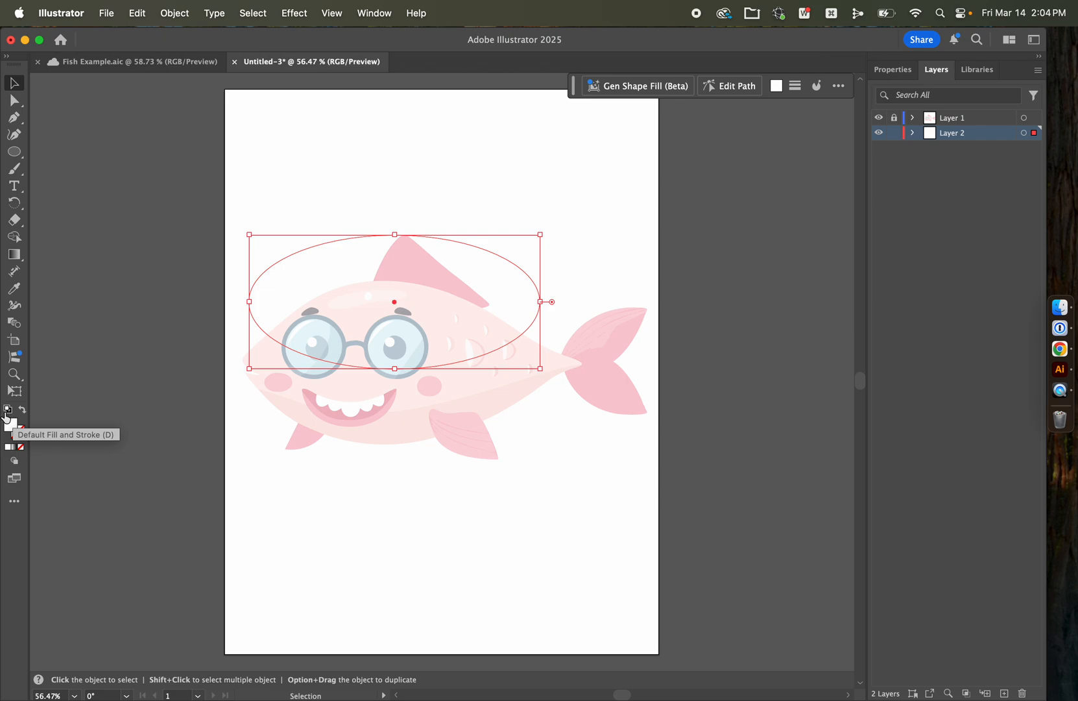
left_click(7, 413)
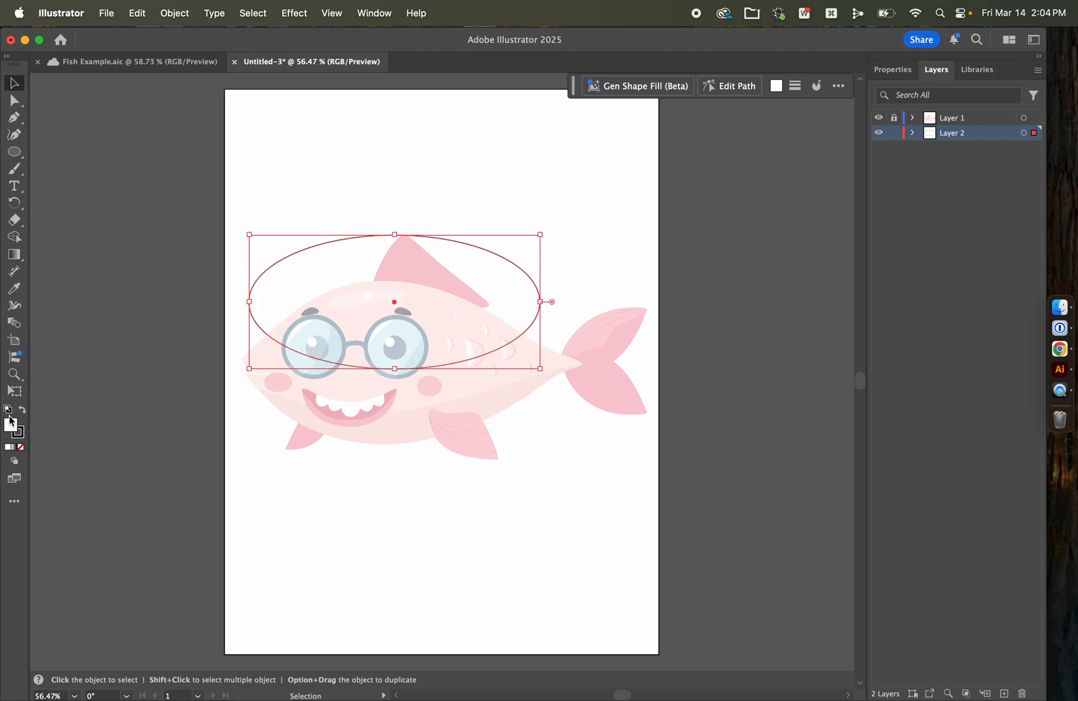
left_click(152, 259)
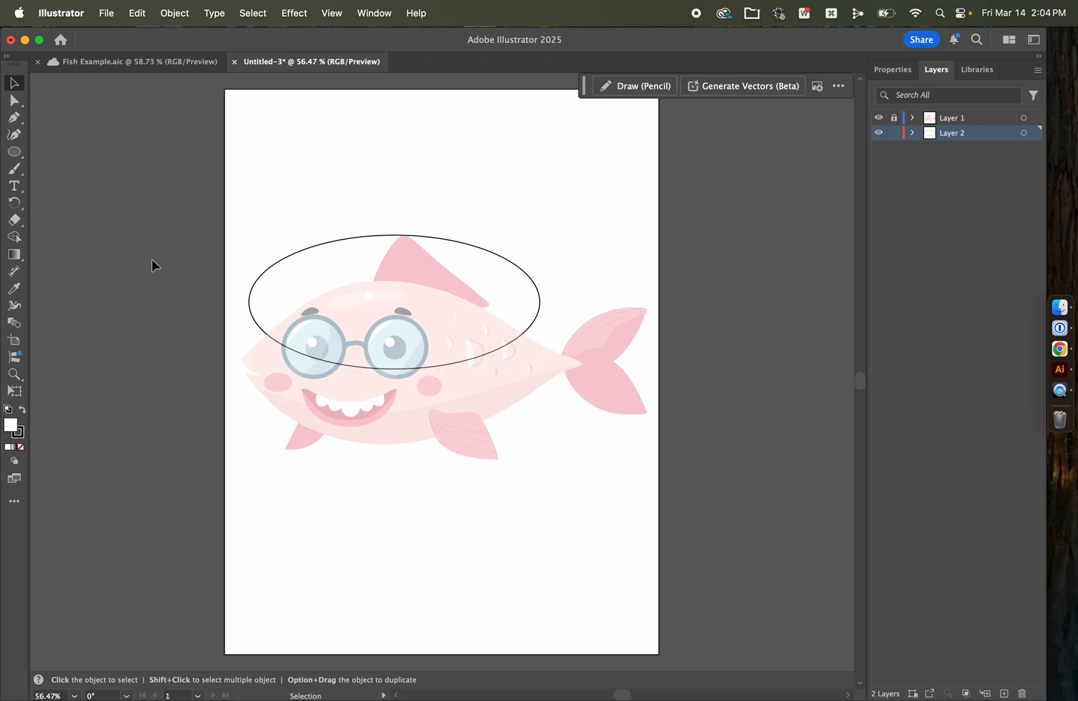
Step: Move the ellipse down onto the fish's body and bring Layer 2 above Layer 1
left_click_drag(336, 245, 335, 308)
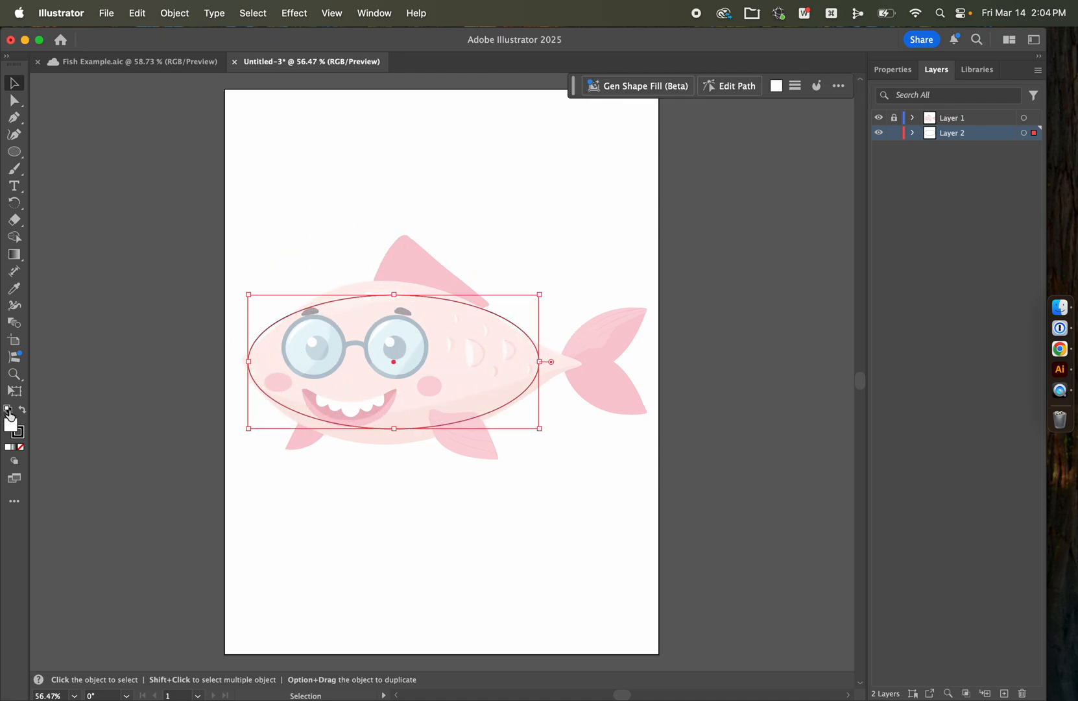
mouse_move(358, 304)
left_mouse_down()
mouse_move(354, 235)
mouse_move(358, 301)
left_mouse_up()
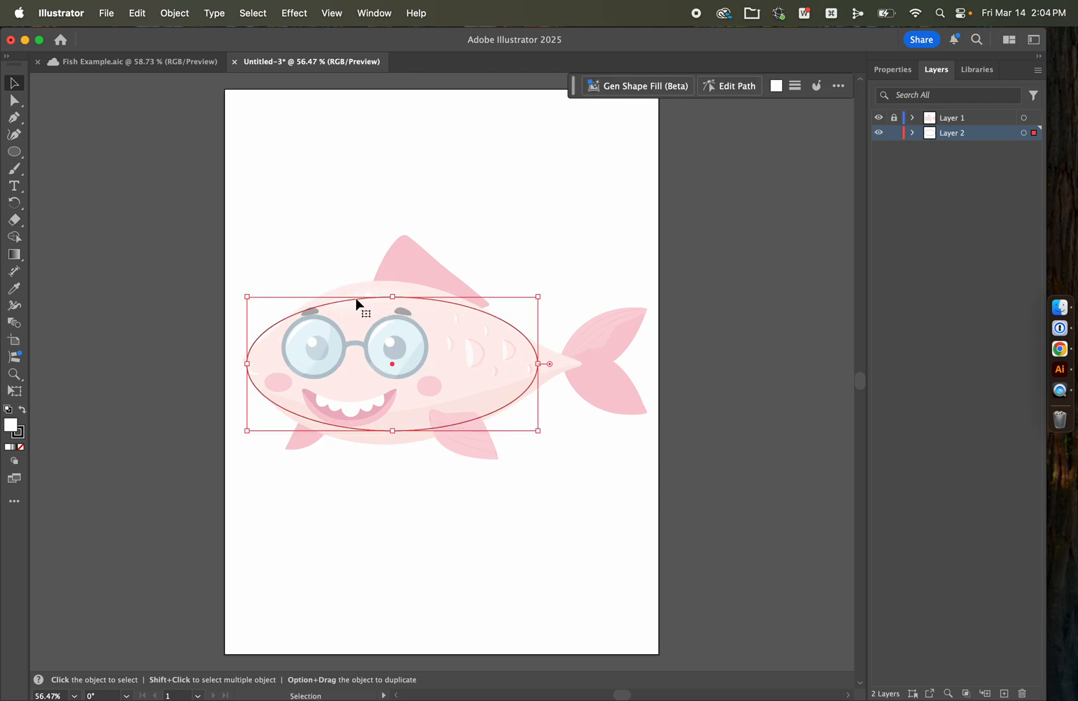
left_click_drag(960, 135, 959, 115)
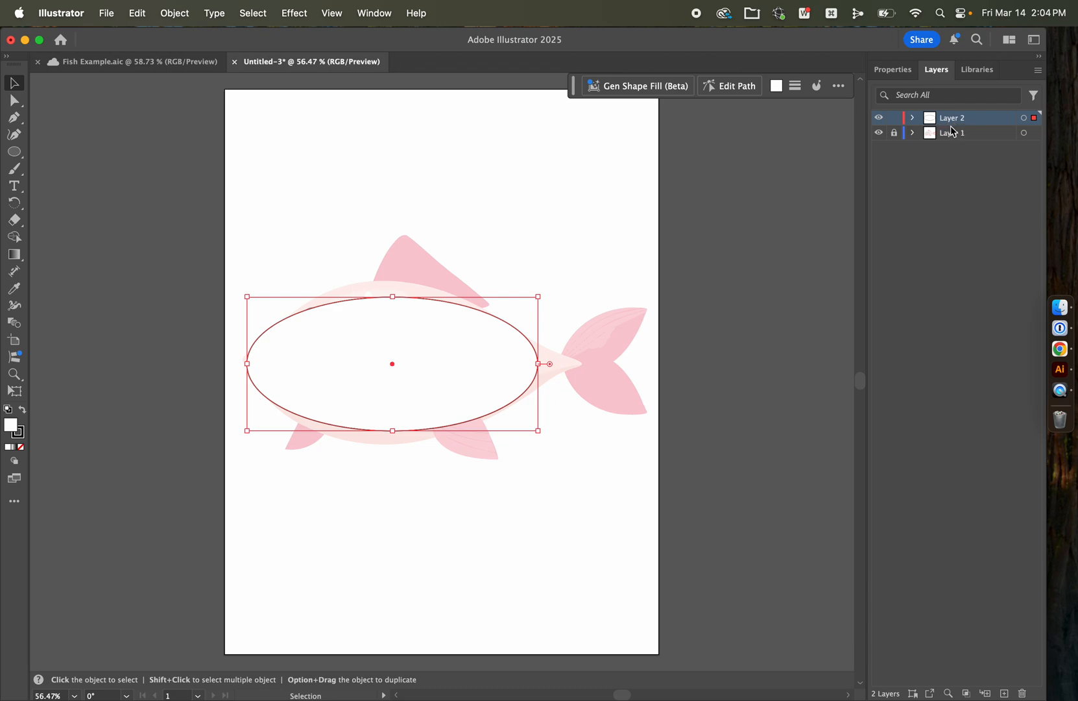
mouse_move(421, 356)
left_mouse_down()
mouse_move(457, 380)
mouse_move(420, 358)
left_mouse_up()
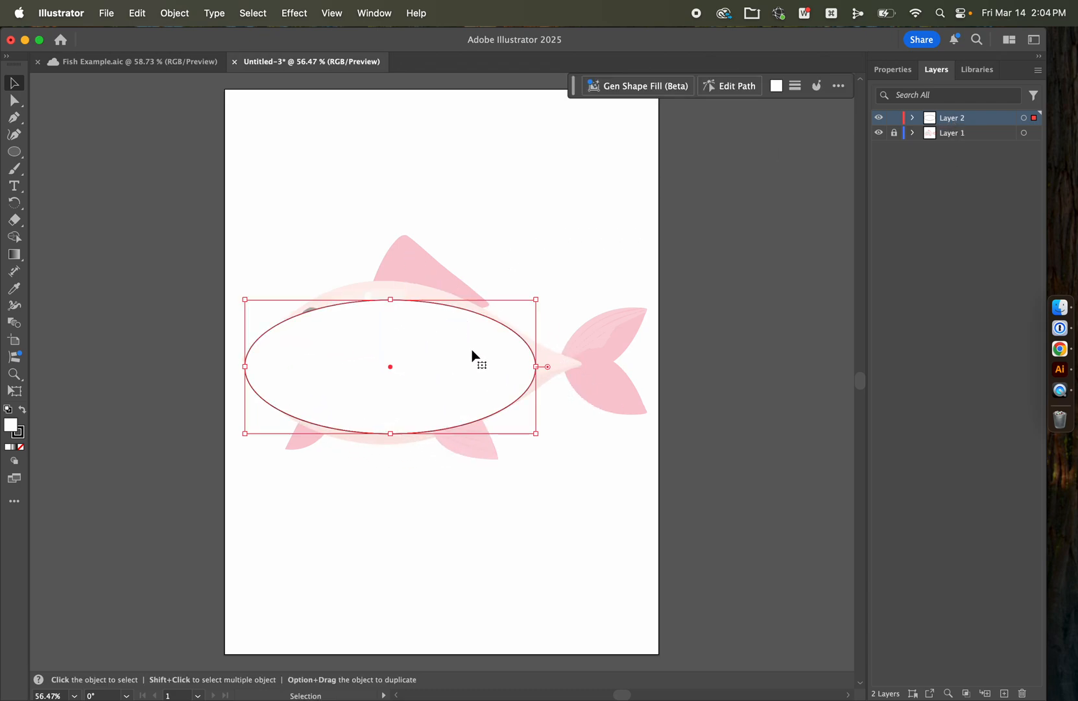
Step: Stretch the body ellipse vertically to match the reference body's top and bottom edges, and deselect it
left_click_drag(392, 433, 390, 445)
left_click_drag(392, 302, 391, 280)
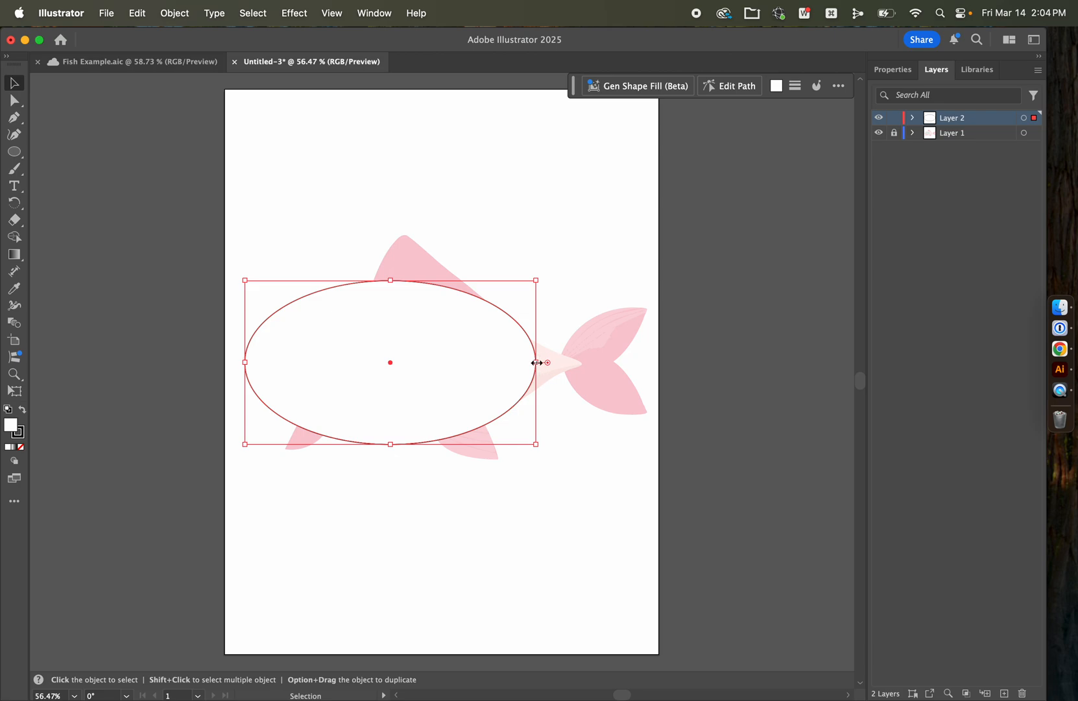
left_click(617, 272)
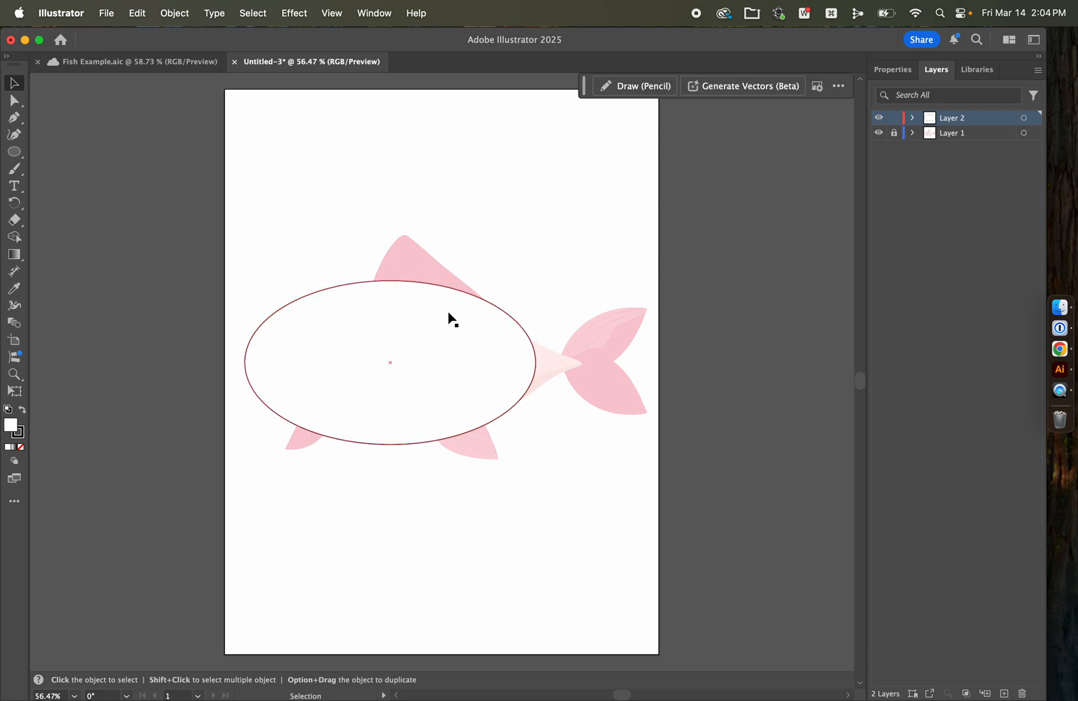
left_click(496, 370)
left_click(282, 193)
Step: Draw a small flat ellipse above the tail and rotate it to the slant of the upper tail lobe
left_click(16, 154)
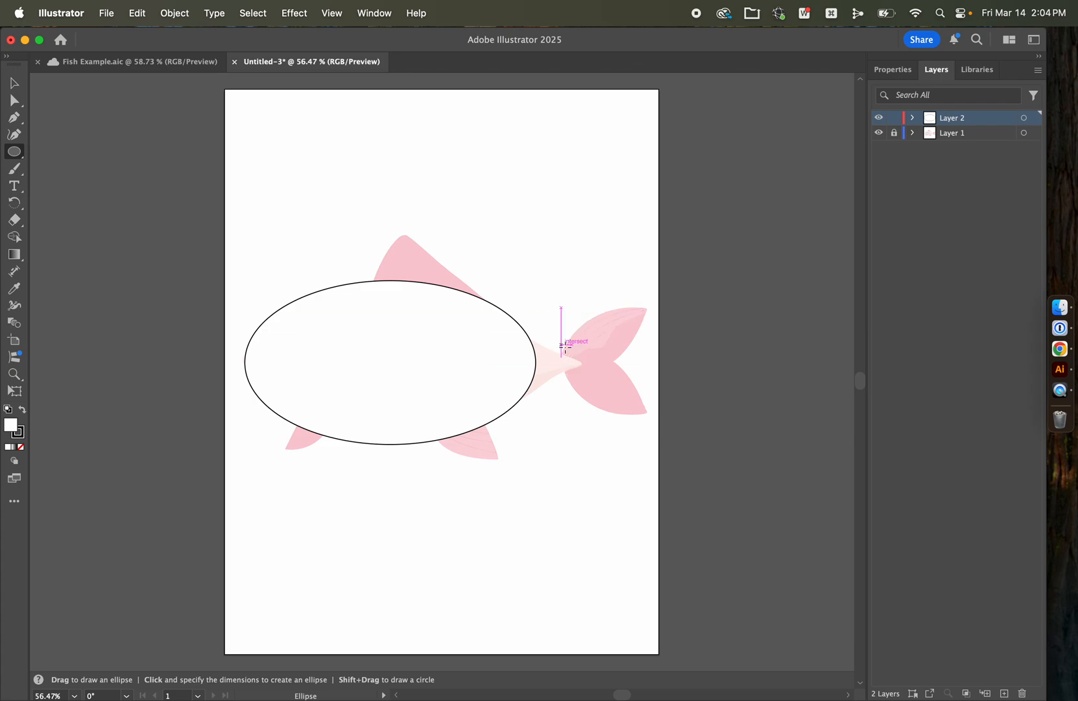
left_click_drag(545, 262, 638, 225)
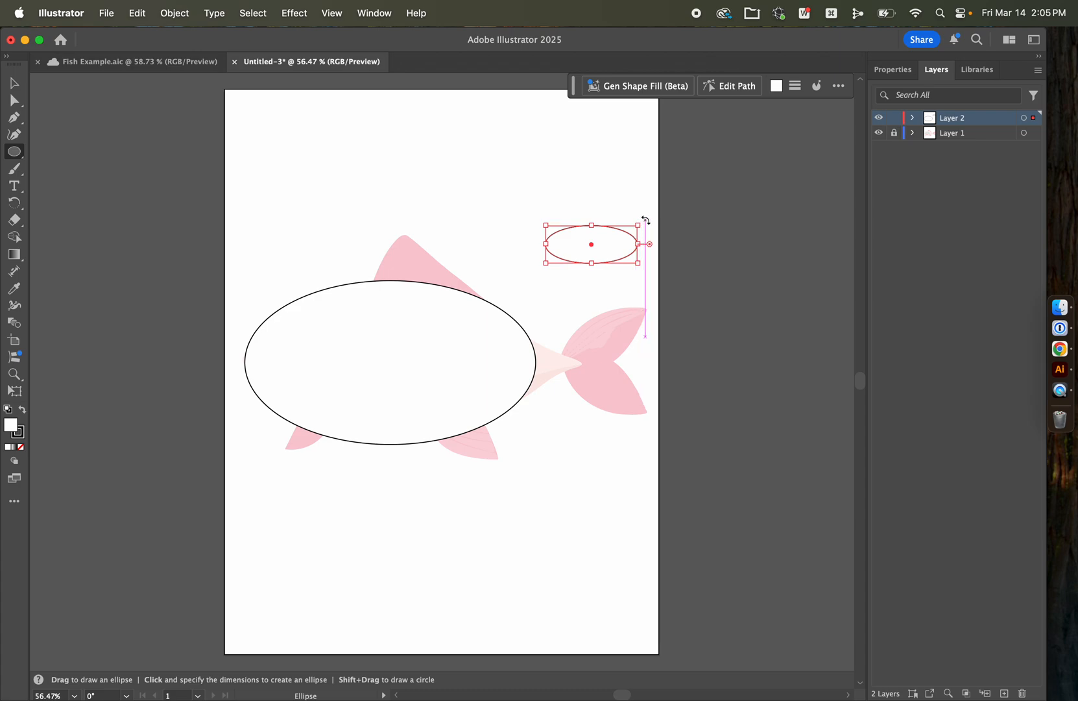
left_click_drag(645, 220, 618, 196)
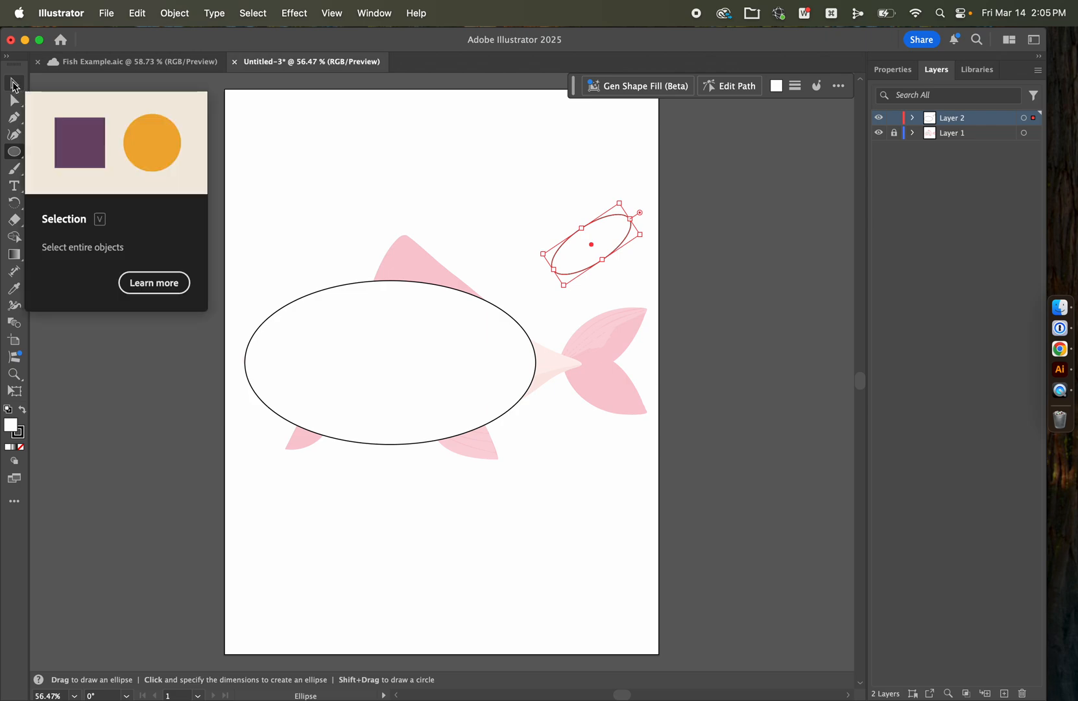
left_click(20, 90)
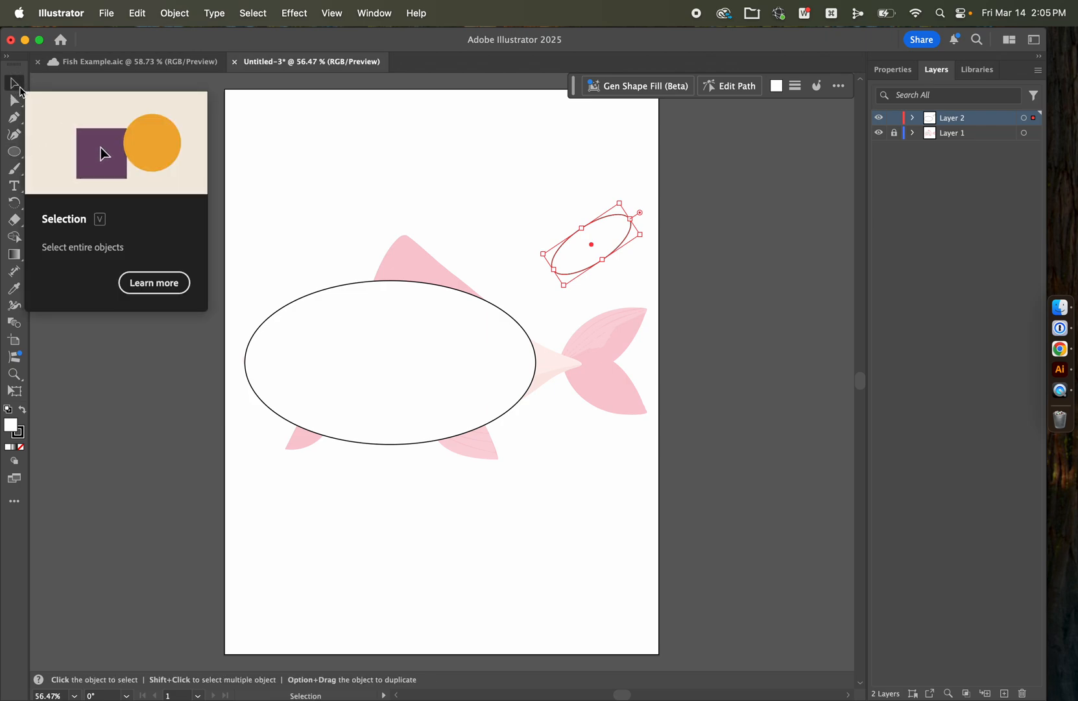
Step: Fit the tilted ellipse over the upper tail lobe, widen it, and cover the lower lobe with an oppositely slanted ellipse
left_click_drag(611, 248, 649, 306)
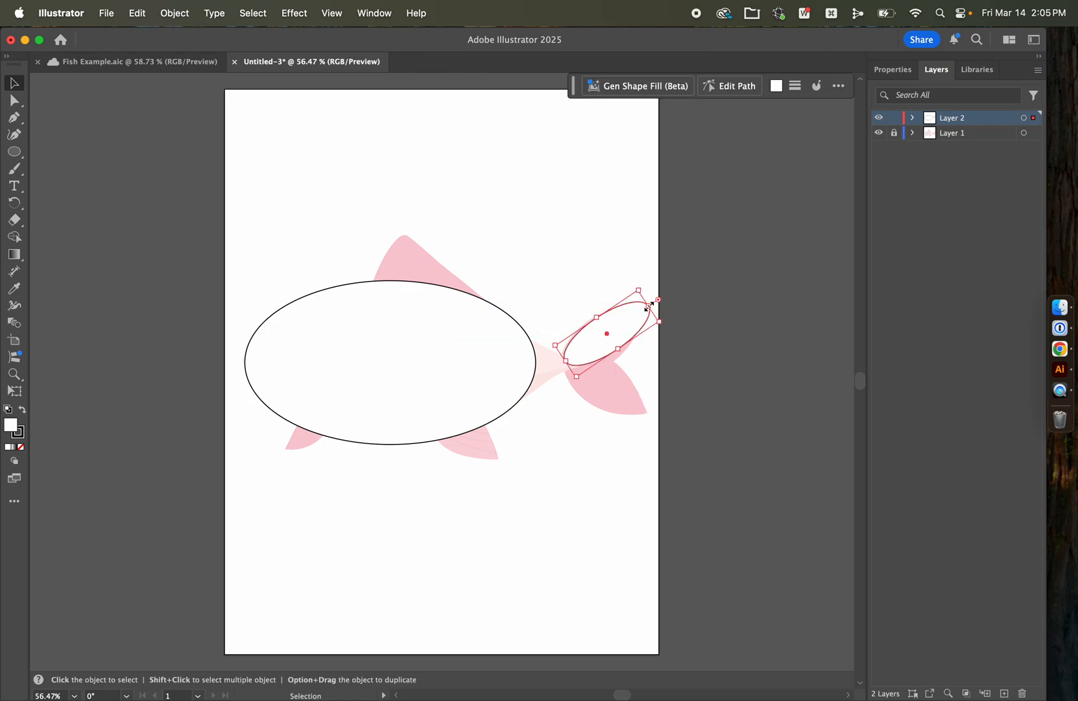
mouse_move(620, 350)
left_mouse_down()
mouse_move(626, 356)
mouse_move(623, 325)
mouse_move(477, 349)
mouse_move(623, 381)
mouse_move(672, 363)
mouse_move(706, 373)
mouse_move(667, 426)
mouse_move(650, 402)
mouse_move(619, 409)
mouse_move(594, 383)
mouse_move(621, 404)
mouse_move(618, 375)
left_mouse_up()
left_click(725, 265)
key("a")
left_click(576, 481)
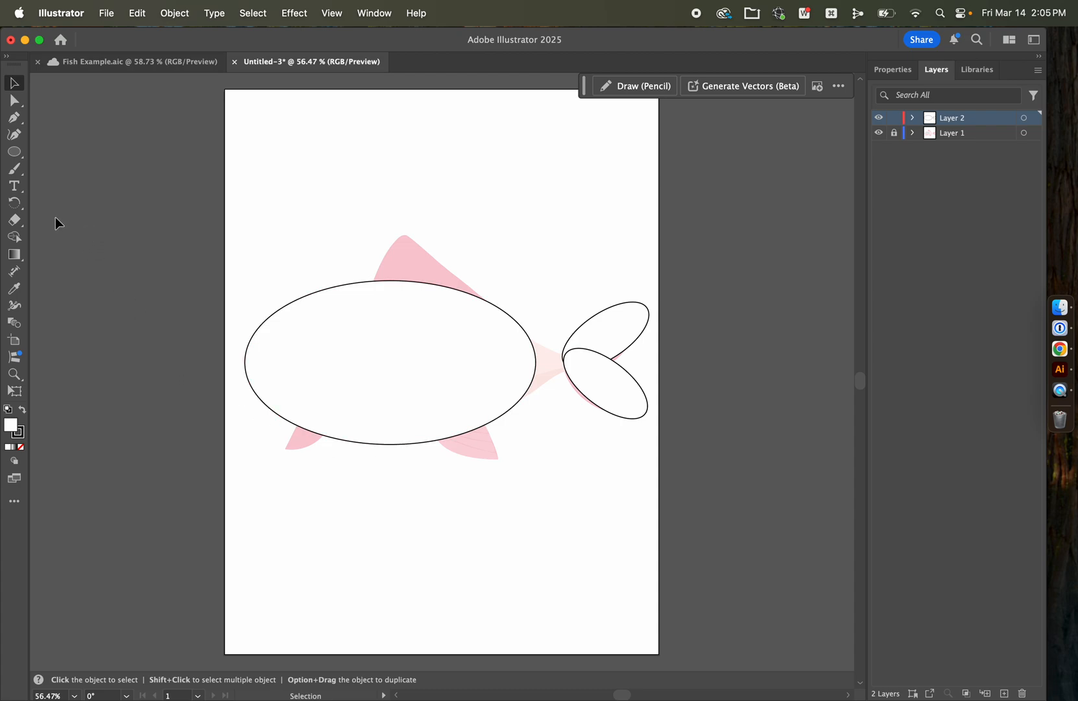
Step: Create a three-sided polygon with a 1.7639 cm radius above the fish's head
left_click(14, 152)
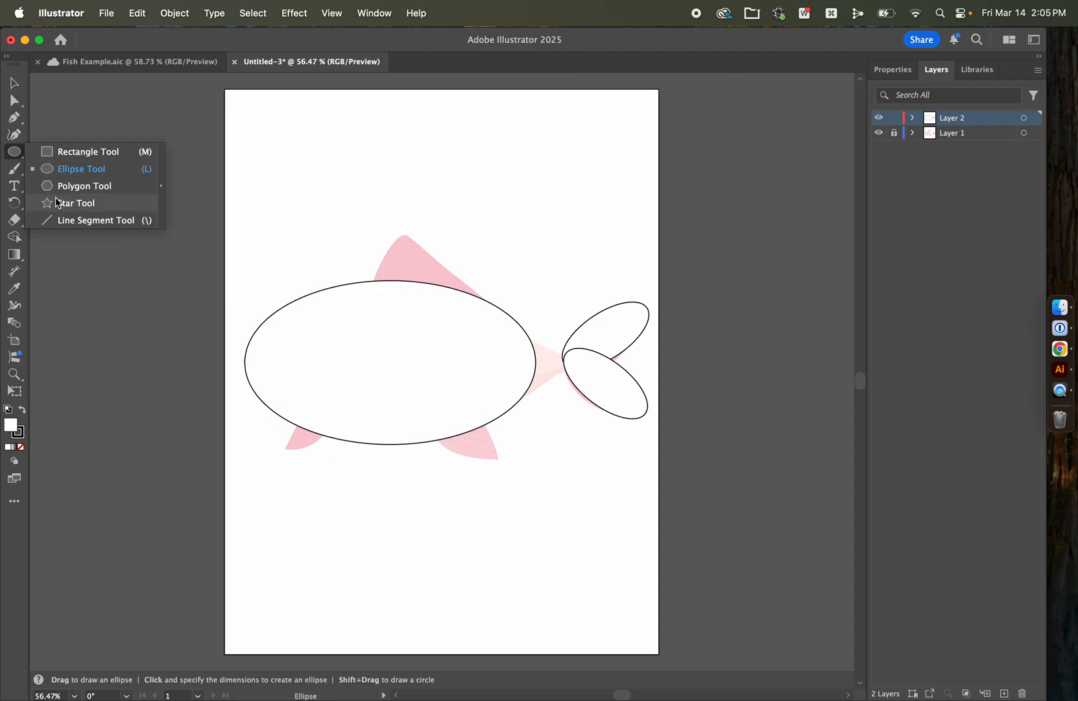
left_click(60, 187)
left_click(300, 192)
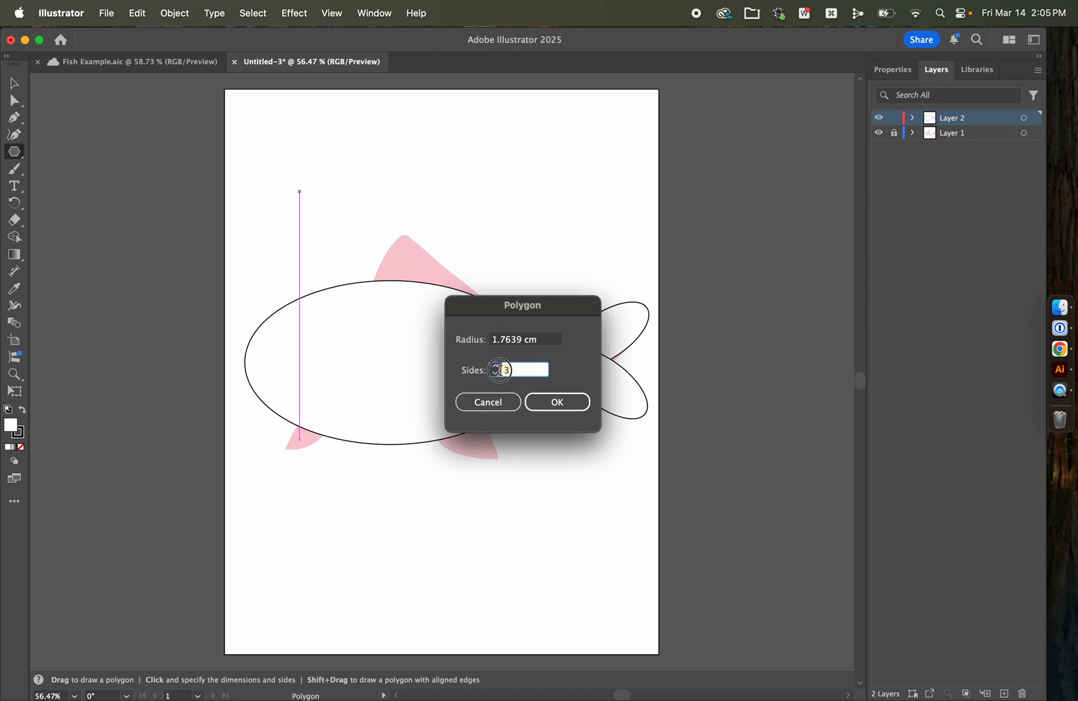
left_click(558, 404)
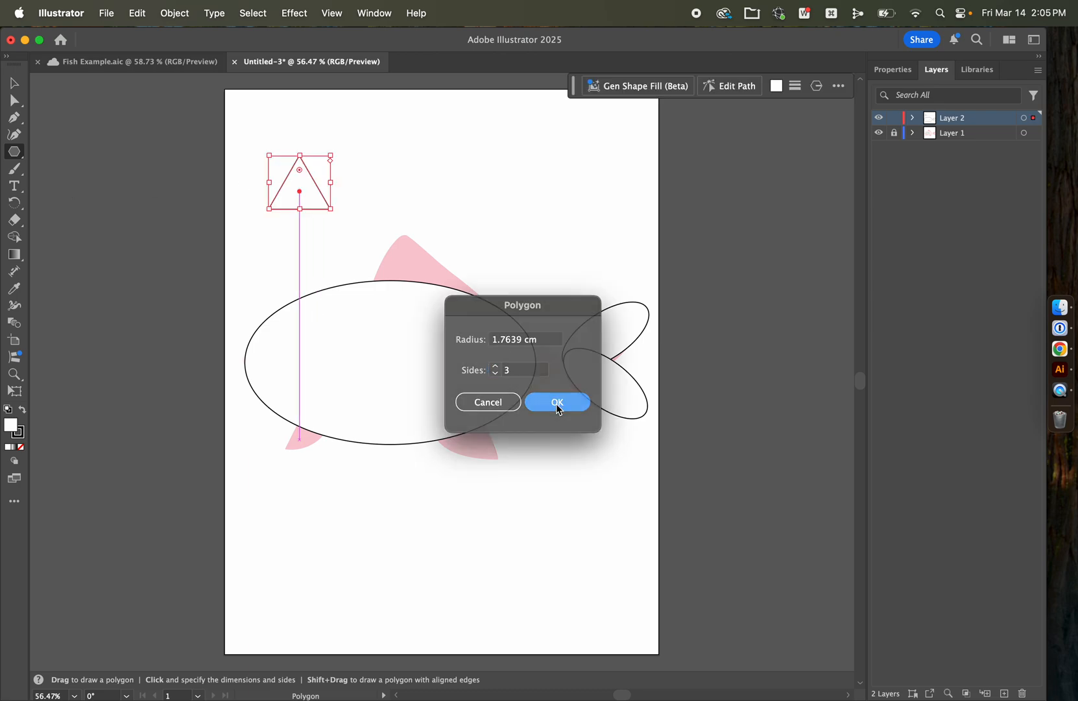
Step: Try to form the dorsal fin by stretching the triangle over the reference fin with a small circle at its tip
left_click(14, 84)
left_click_drag(322, 204, 493, 311)
left_click_drag(431, 226, 494, 302)
left_click_drag(347, 278, 323, 277)
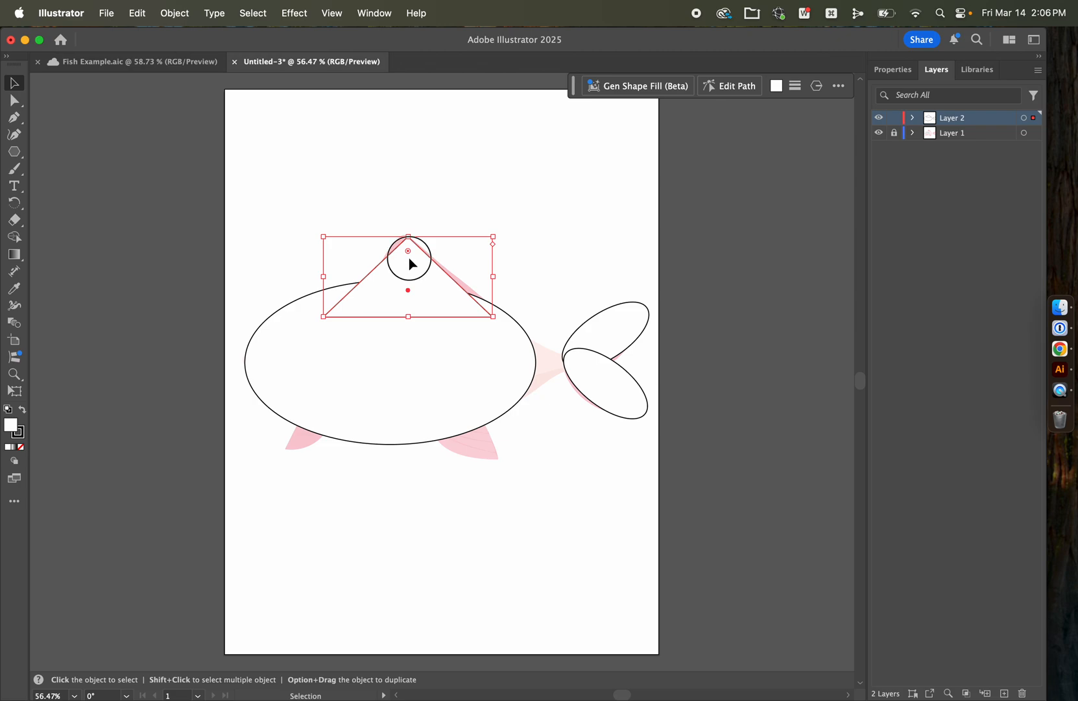
left_click(224, 221)
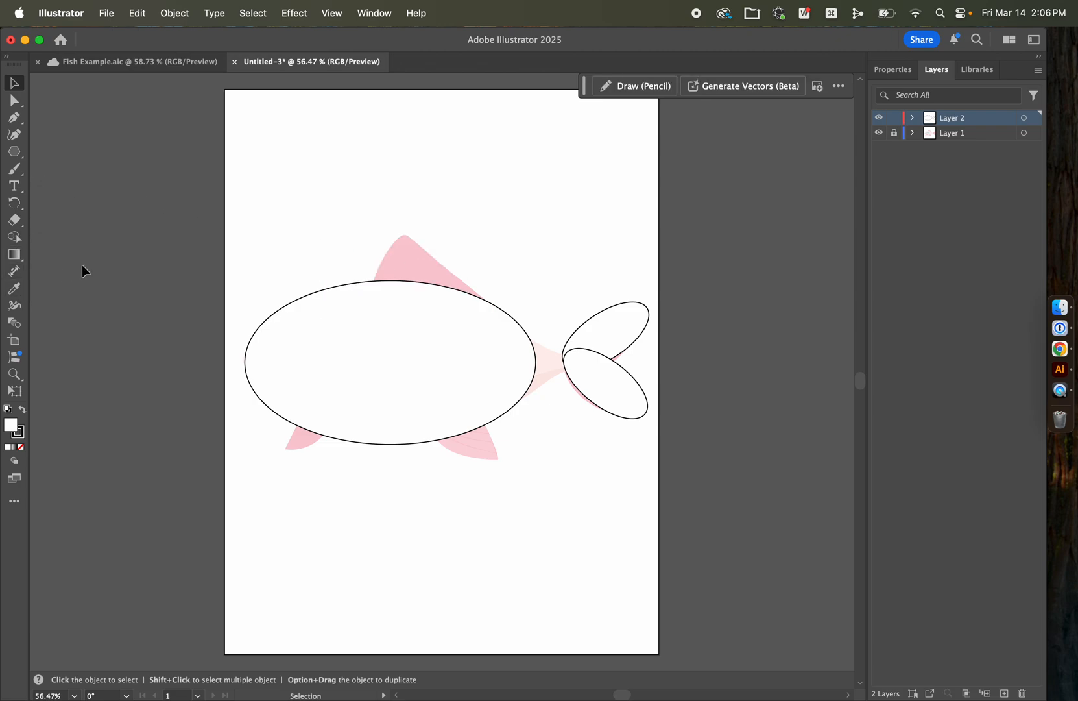
Step: Trace the dorsal fin with the Pen tool as a closed triangle joining the body outline, and deselect it
key("p")
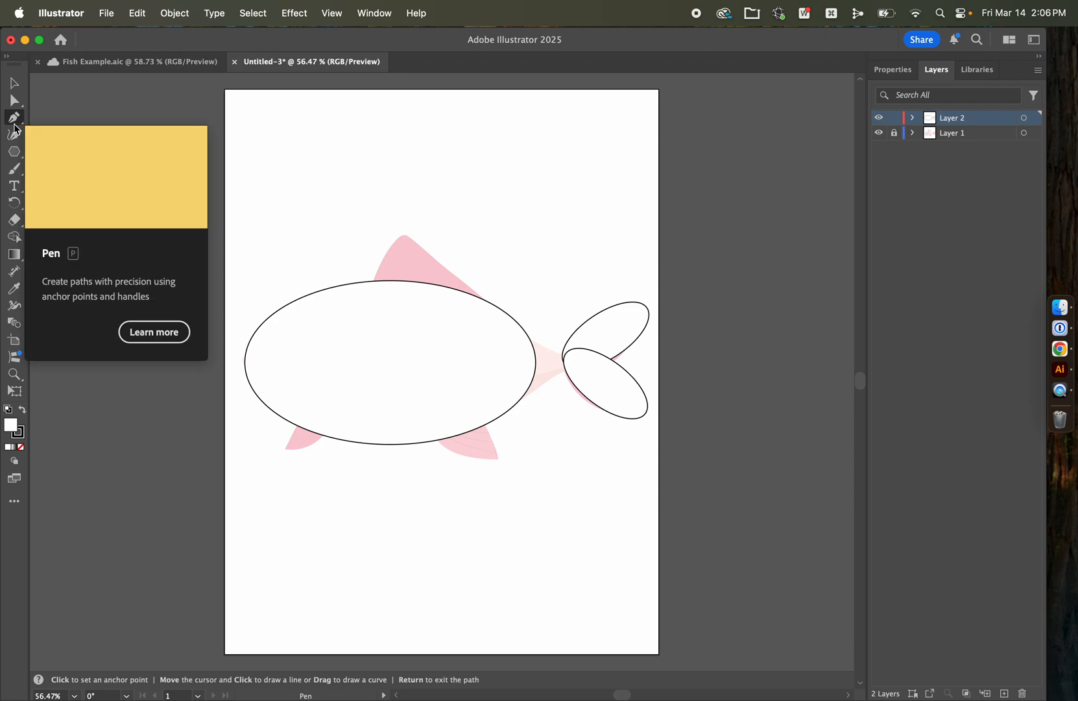
left_click(371, 281)
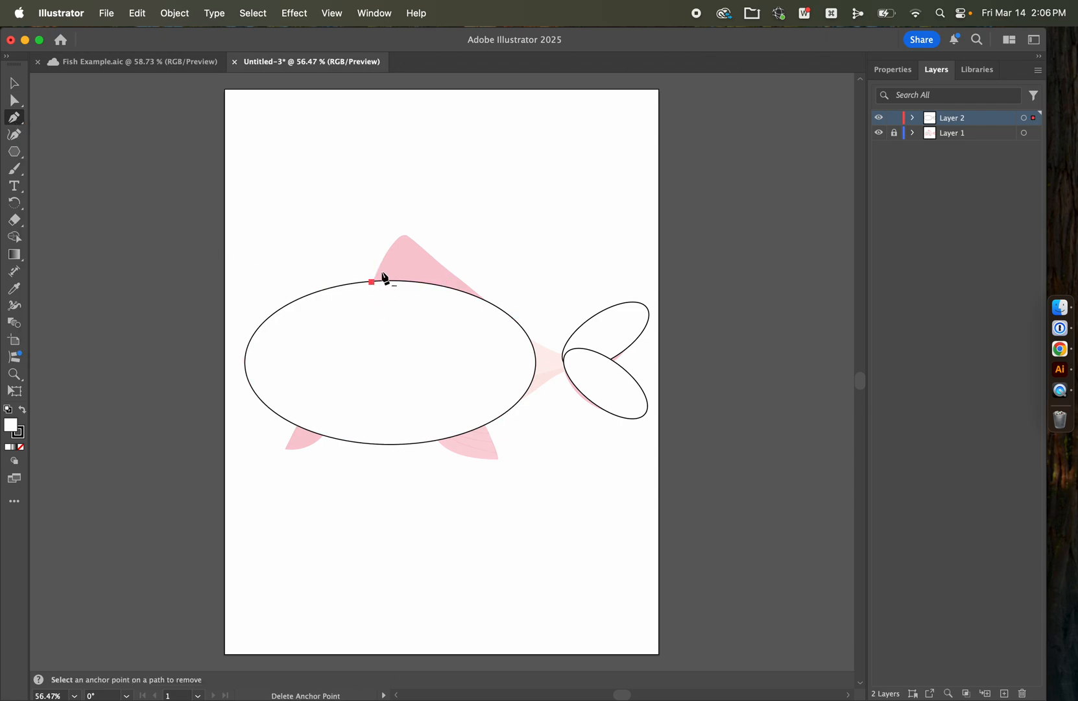
left_click(400, 235)
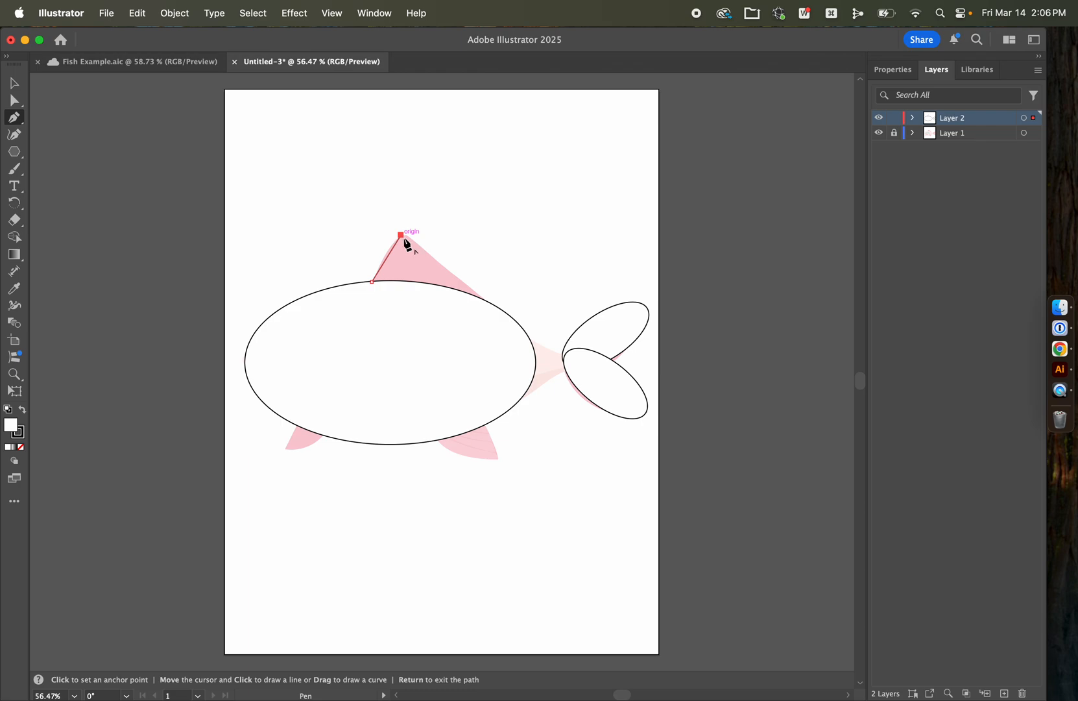
left_click(494, 305)
left_click(374, 283)
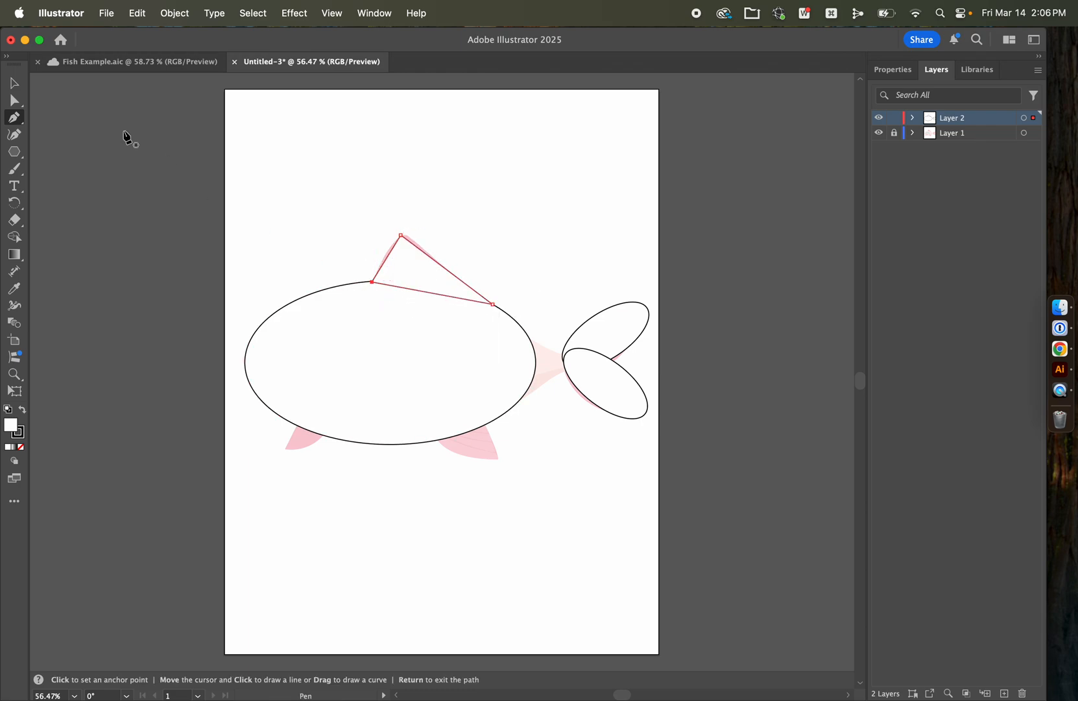
left_click(13, 83)
left_click(464, 217)
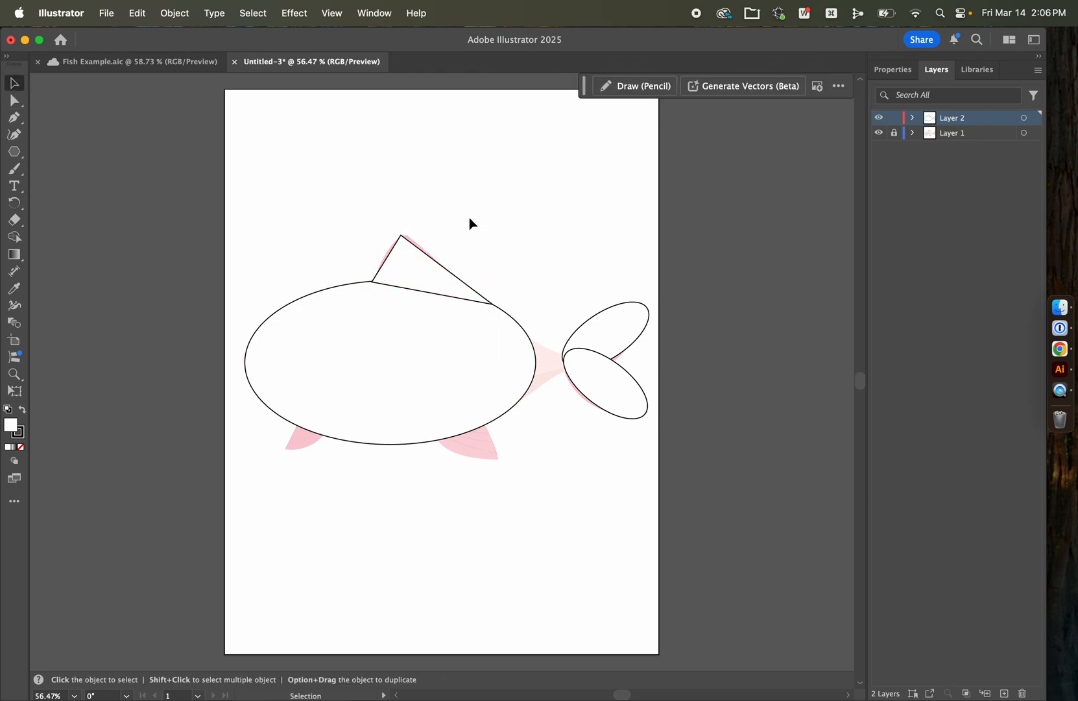
Step: Round the top corner of the dorsal fin triangle to match the reference fin's curved tip
left_click(436, 278)
left_click(557, 211)
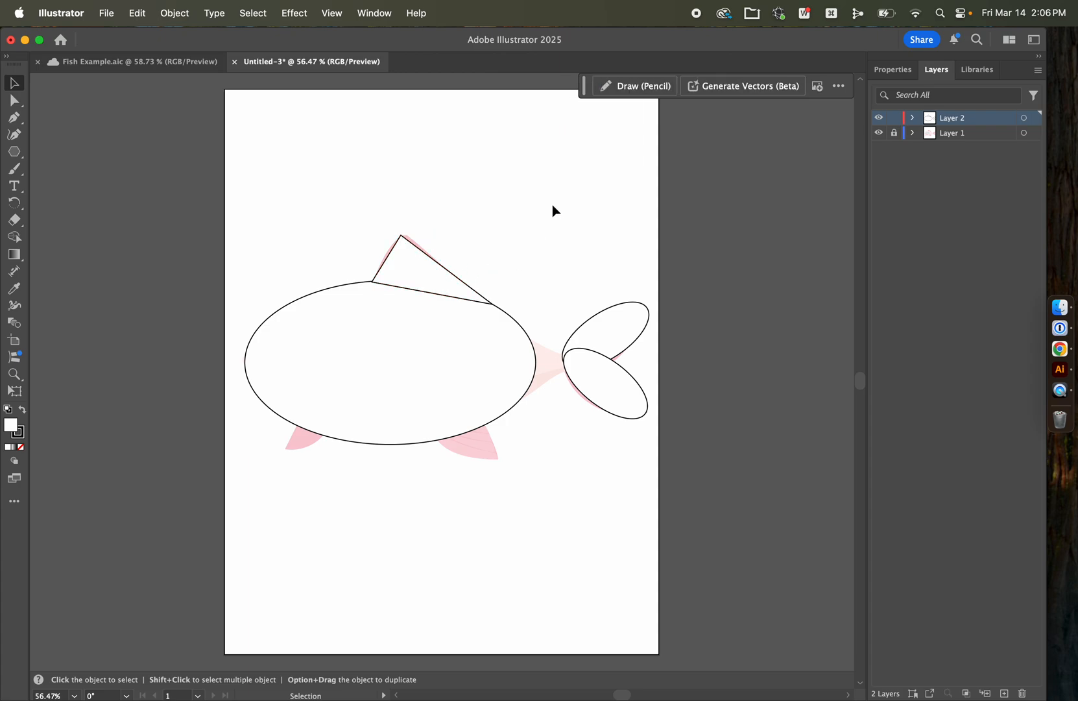
left_click(427, 275)
left_click(13, 100)
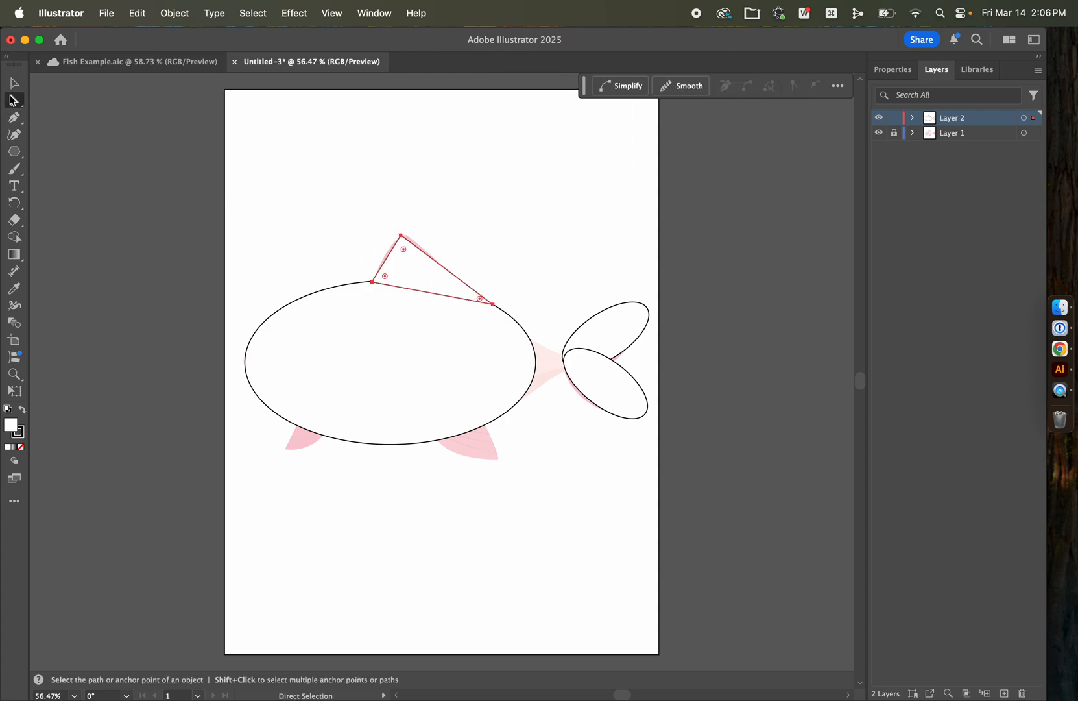
left_click(12, 104)
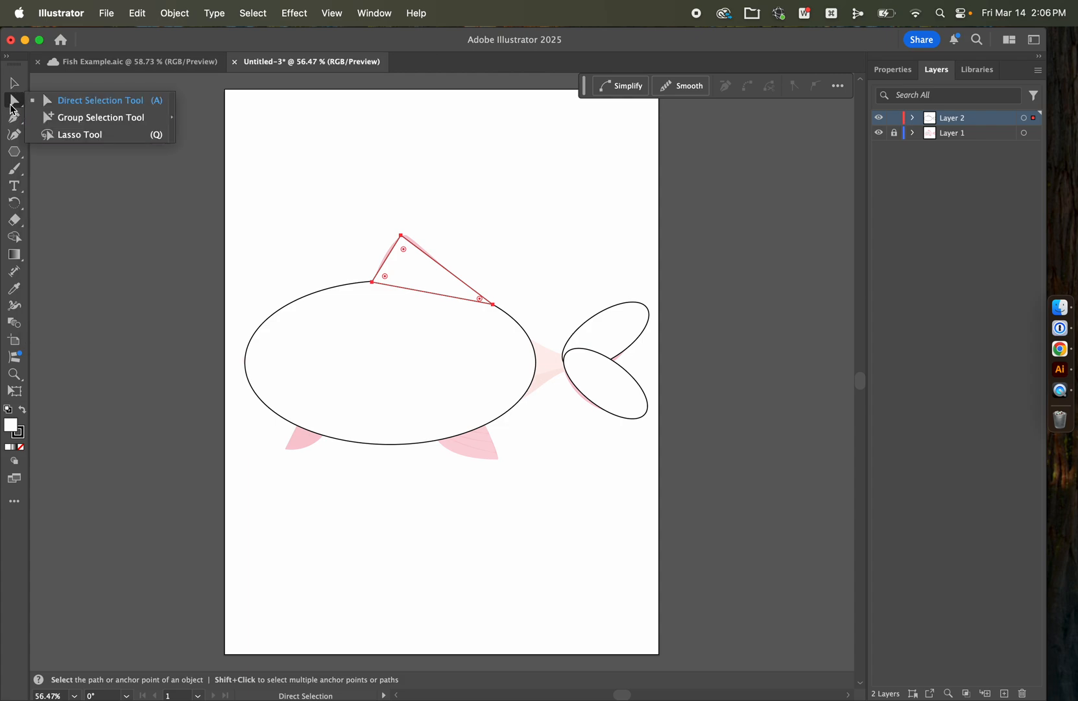
left_click_drag(405, 251, 406, 254)
left_click_drag(407, 260, 372, 199)
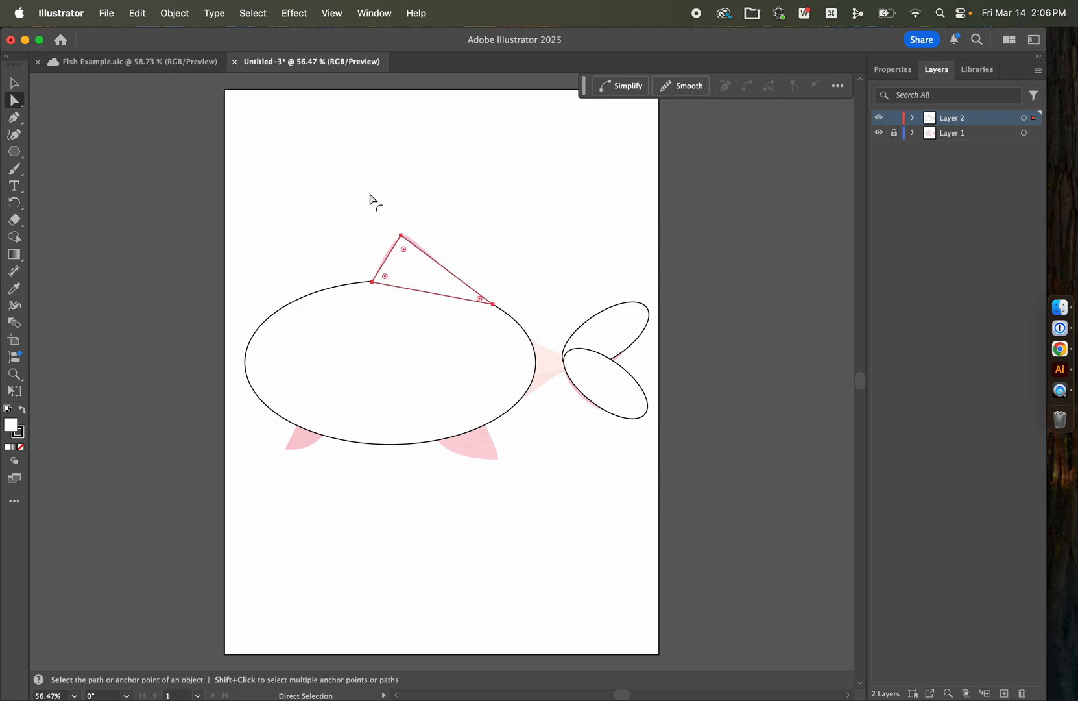
left_click(401, 235)
left_click_drag(406, 255, 405, 254)
Step: Shift the whole dorsal fin slightly upward so its rounded tip sits over the reference fin, and deselect it
left_click(15, 83)
left_click_drag(413, 265, 412, 259)
left_click(339, 190)
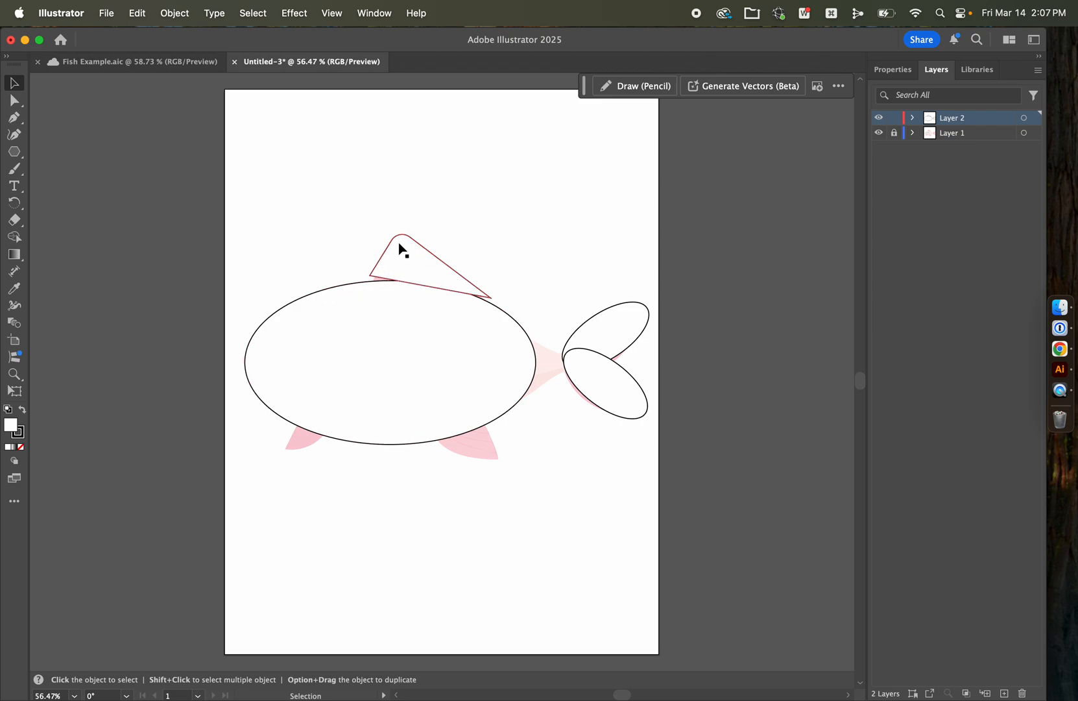
Step: Move the dorsal fin's two lower anchor points down onto the body outline, and deselect the fin
left_click(13, 104)
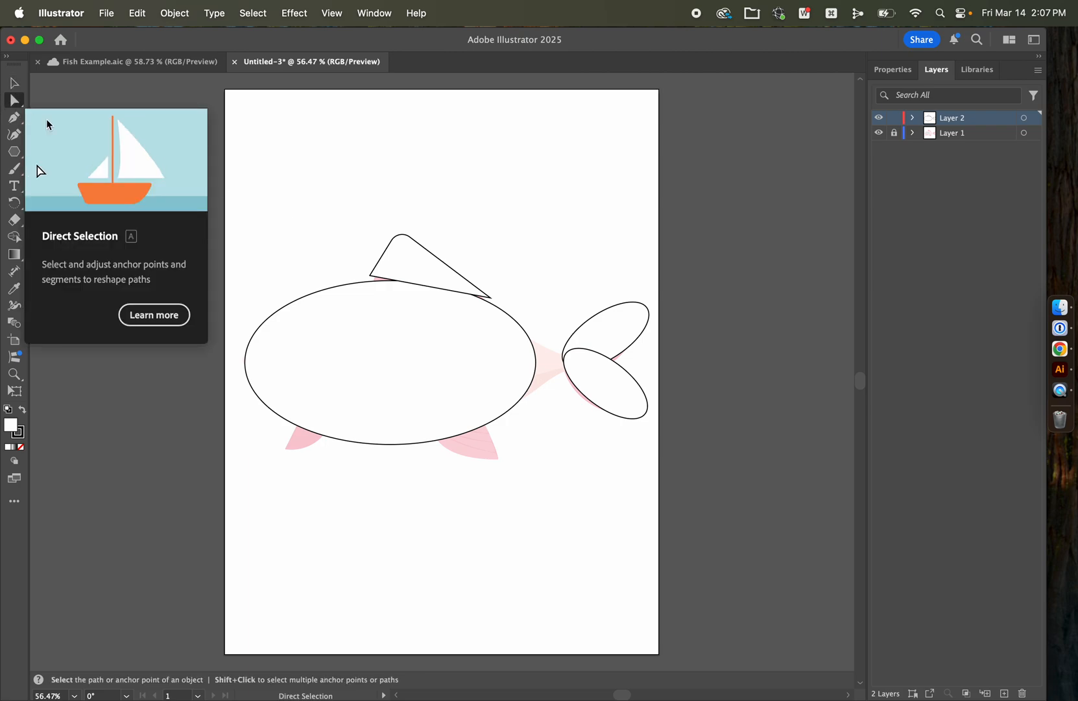
left_click(373, 283)
left_click_drag(373, 282, 368, 285)
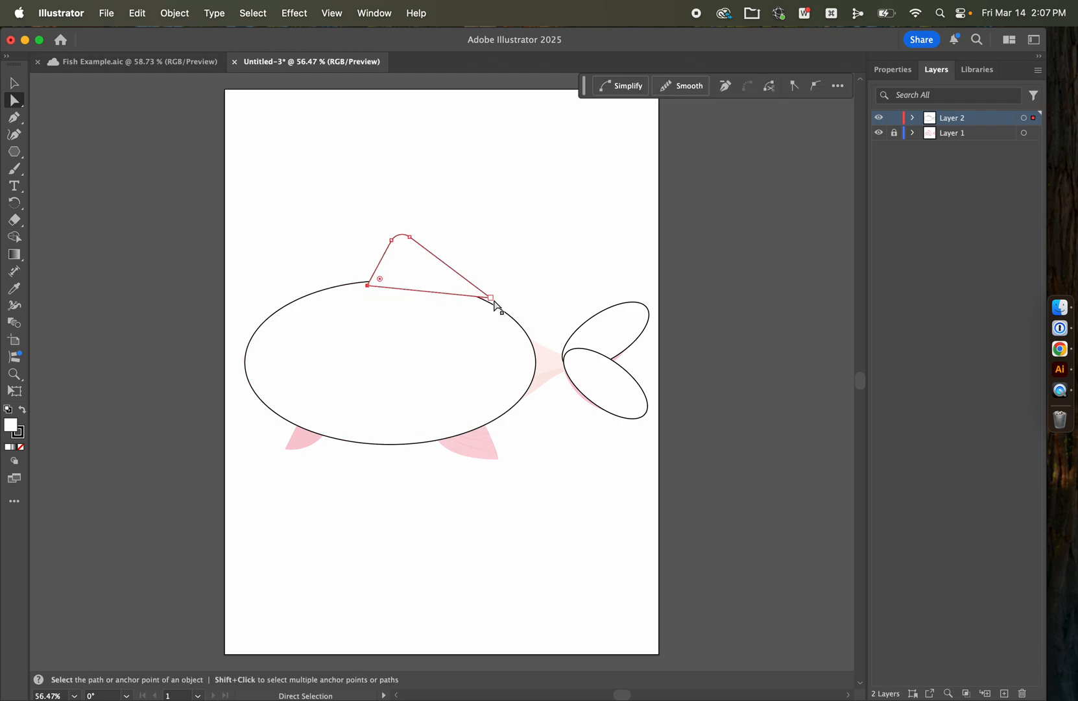
left_click(526, 264)
left_click(491, 299)
left_click_drag(493, 306, 493, 314)
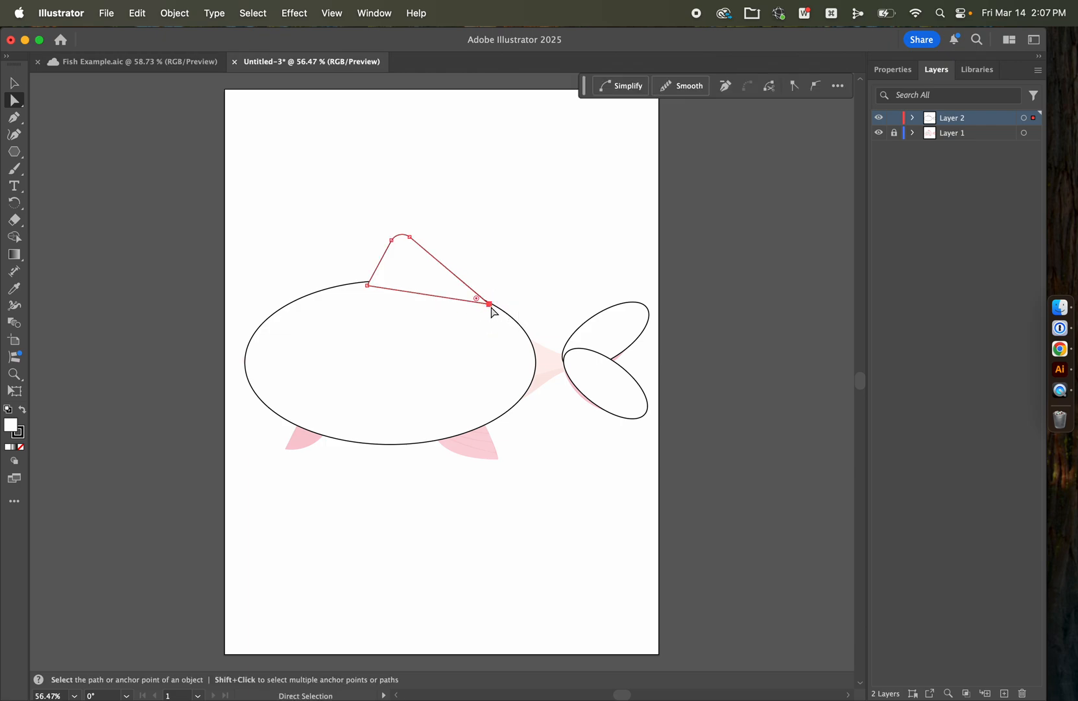
left_click(295, 183)
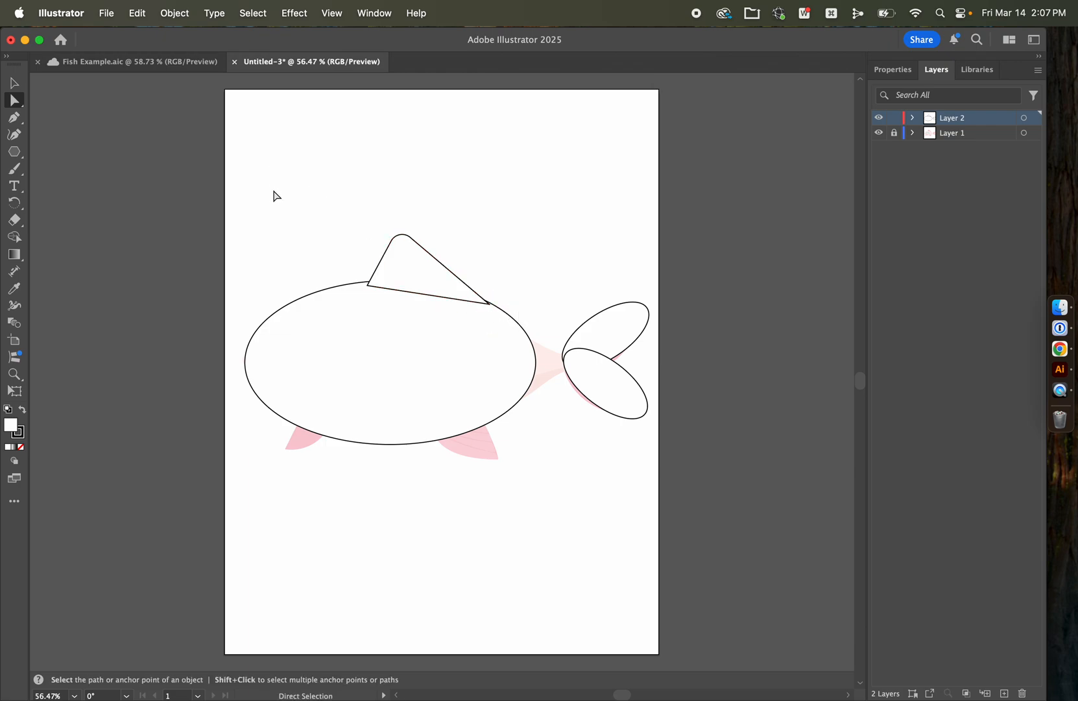
Step: Trace the front belly fin with the Pen tool as a closed triangle overlapping the body, and stretch it slightly downward
key("p")
left_click(285, 448)
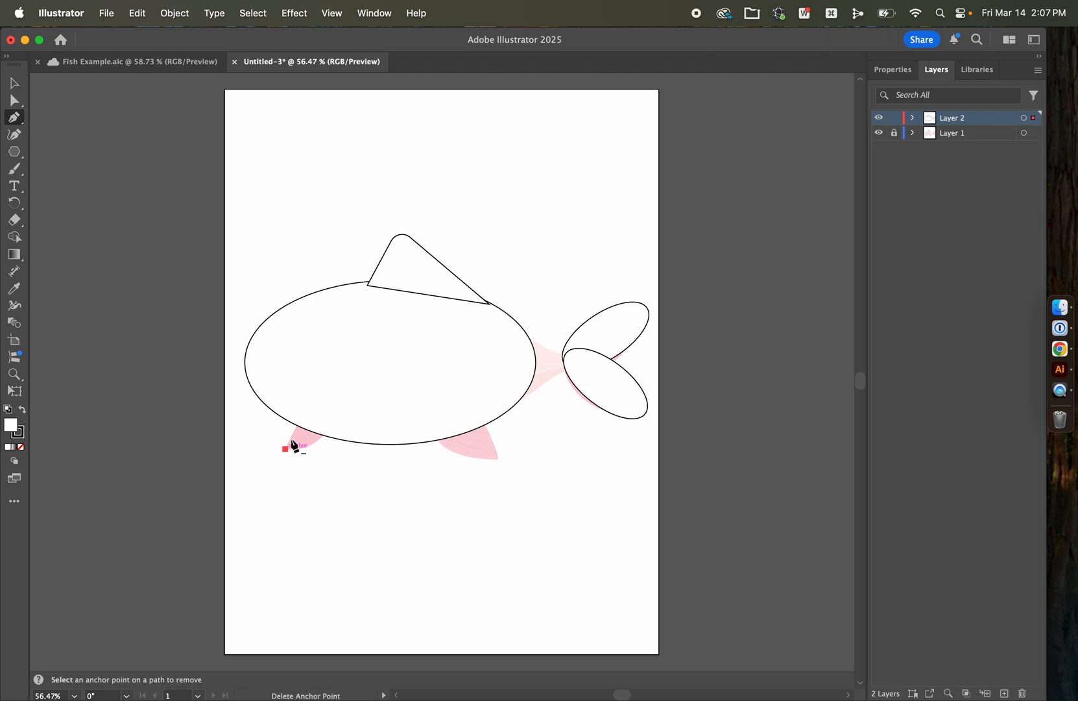
left_click(301, 417)
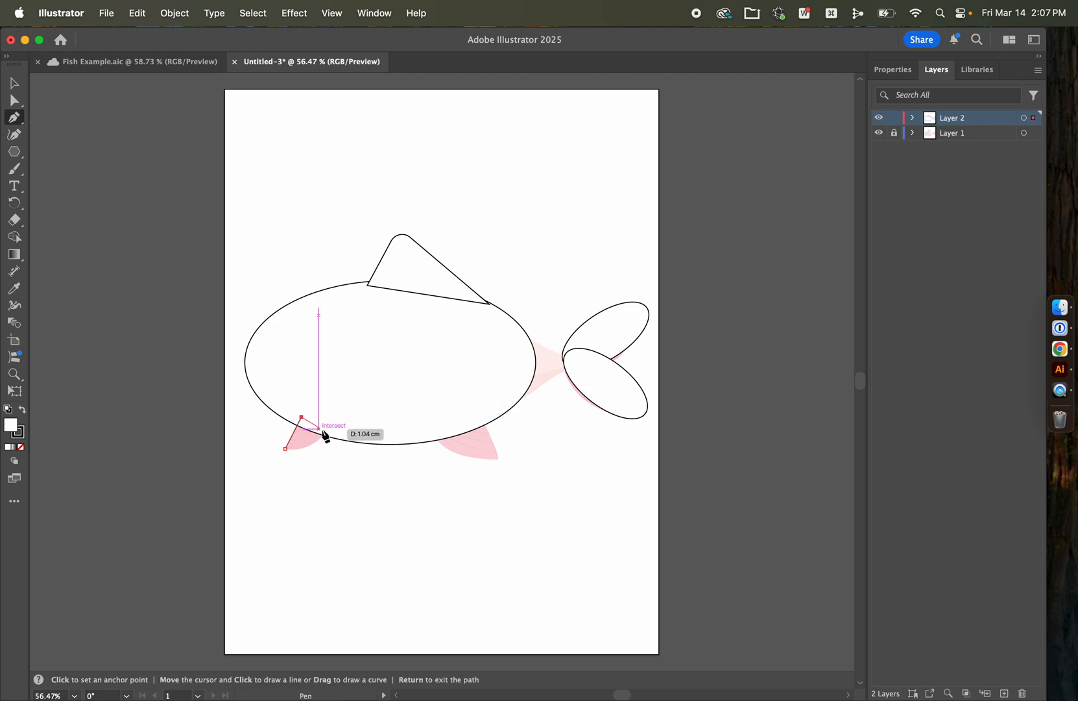
left_click(330, 434)
left_click(289, 453)
key("v")
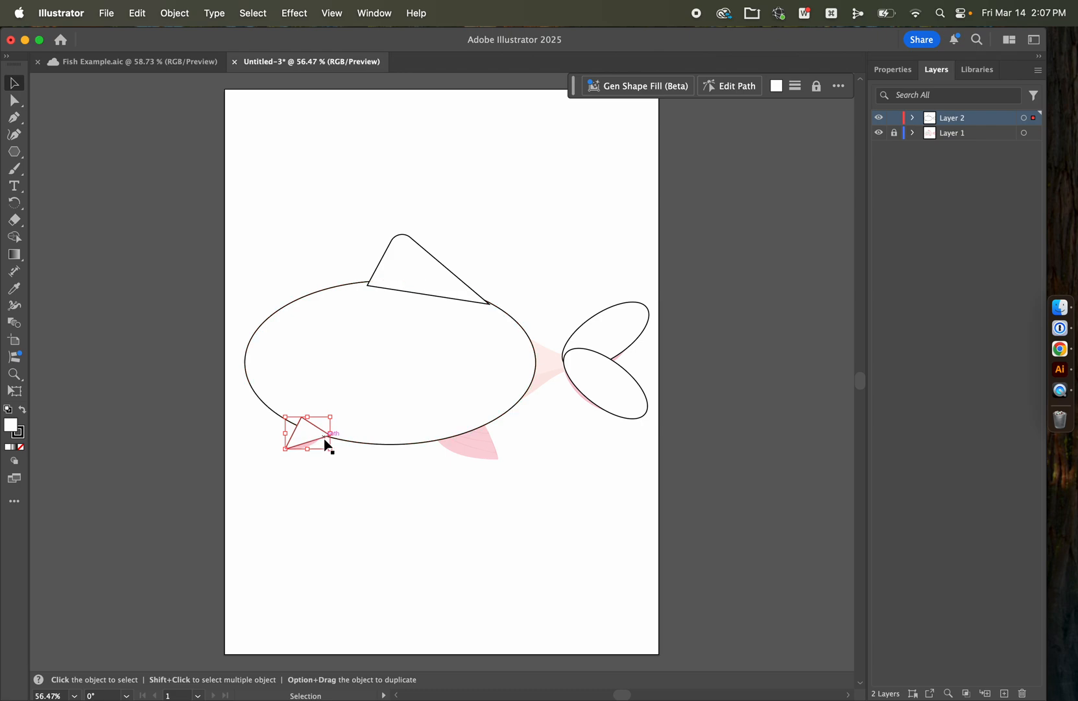
left_click_drag(309, 450, 310, 453)
left_click(368, 499)
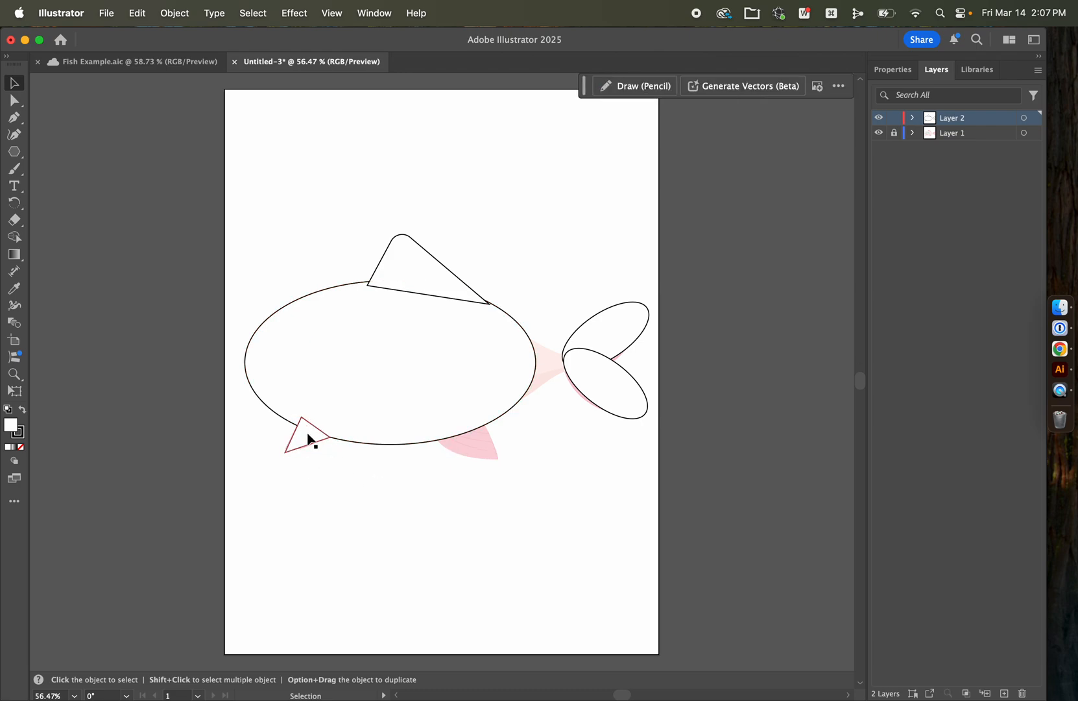
Step: Trace the rear belly fin with the Pen tool as a closed triangle reaching into the body outline
key("p")
left_click(427, 433)
left_click(497, 459)
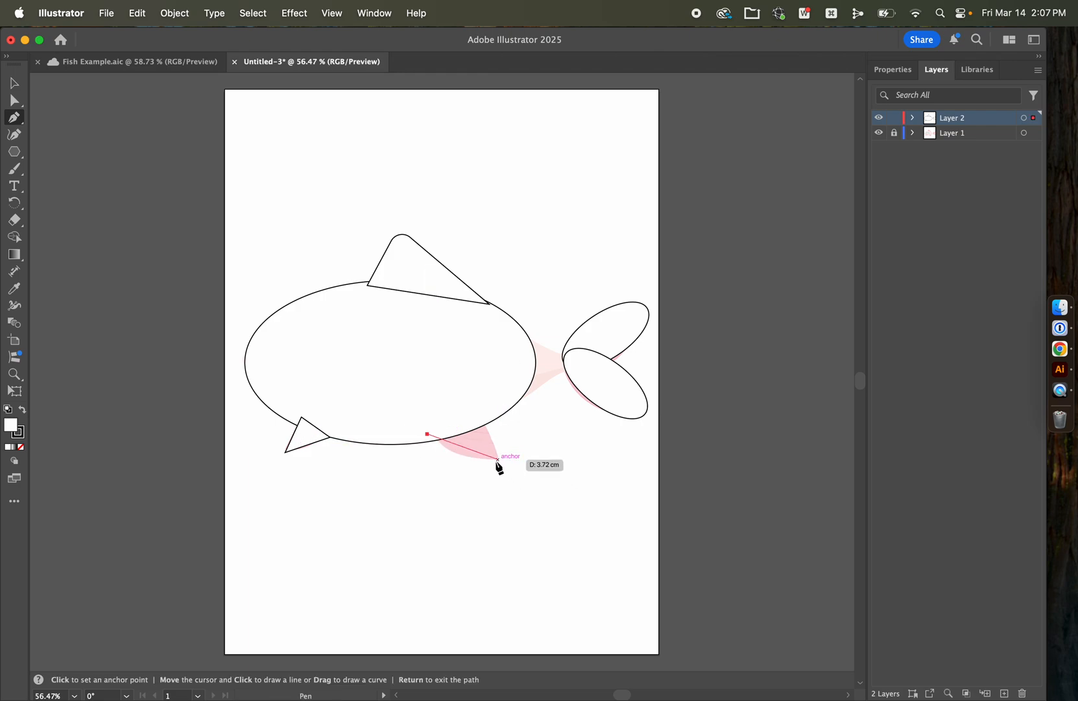
left_click(480, 408)
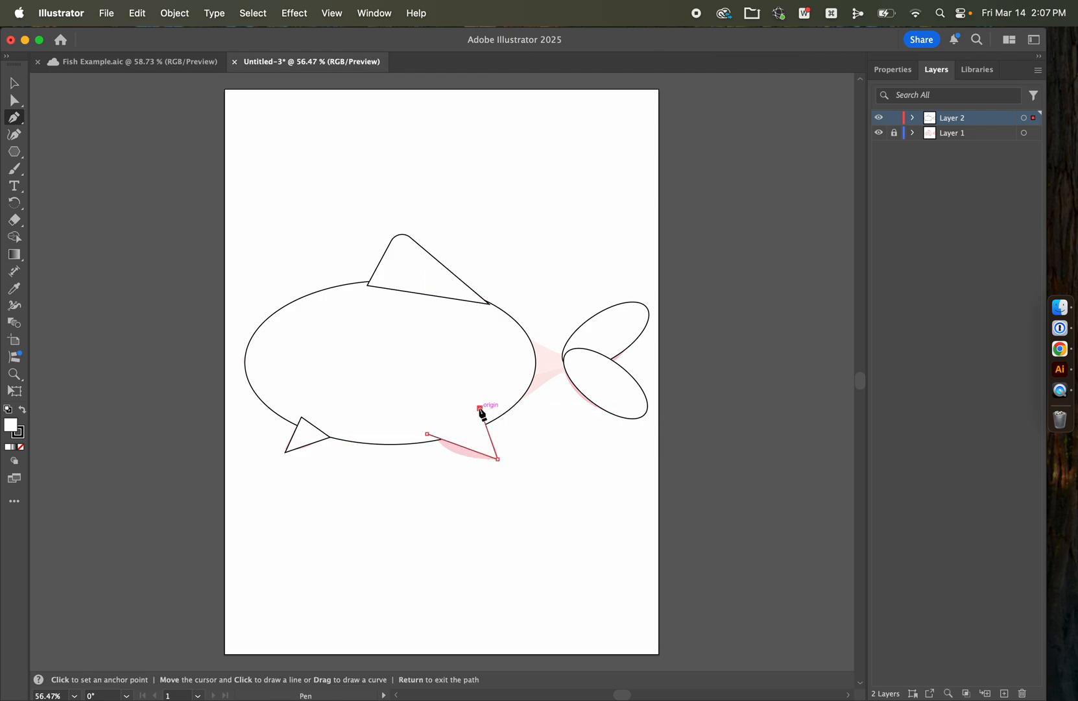
left_click(428, 434)
key("v")
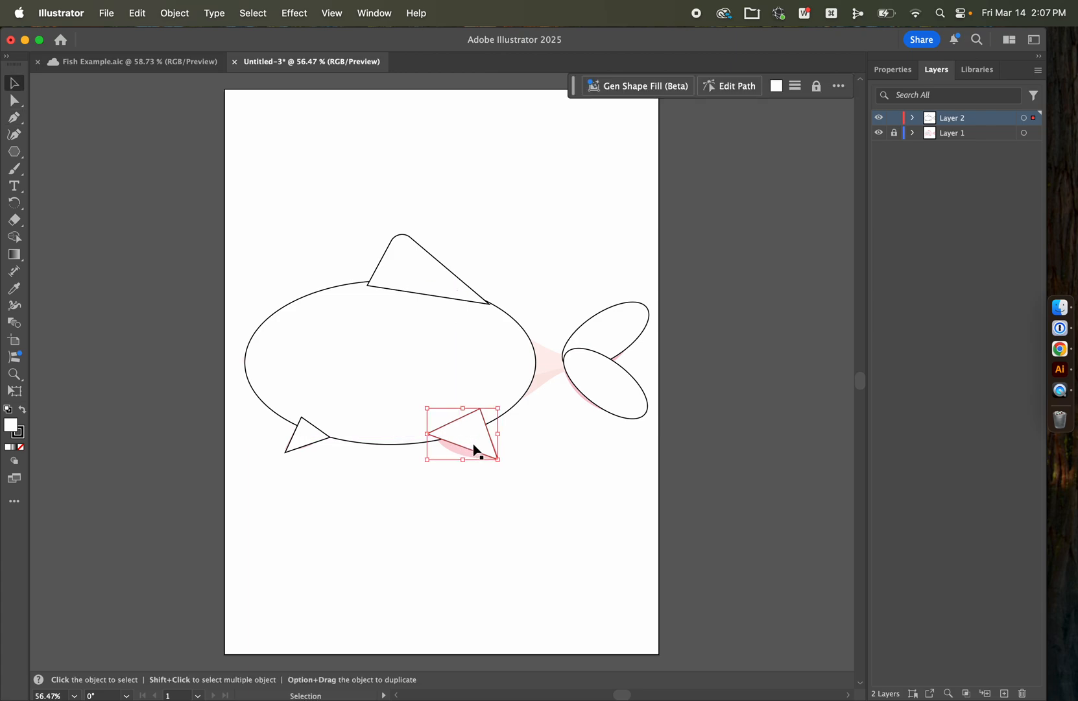
Step: Round the rear belly fin's lower outer corner and reposition the fin to cover the reference fin
key("a")
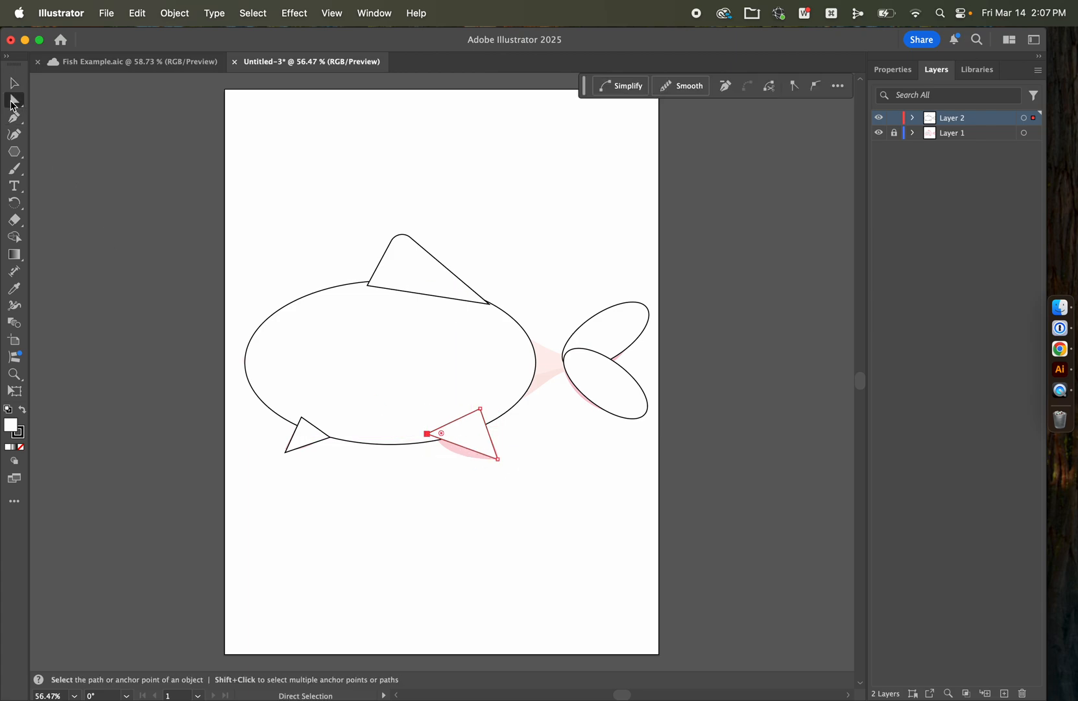
left_click(499, 459)
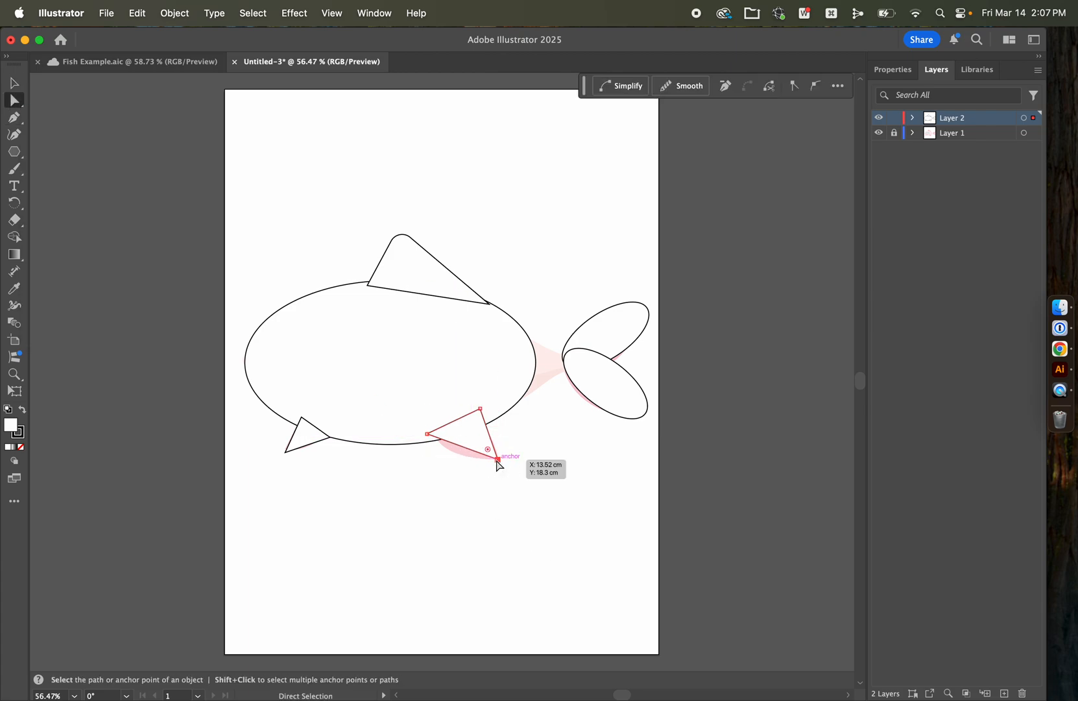
left_click_drag(490, 453, 432, 443)
key("v")
key("a")
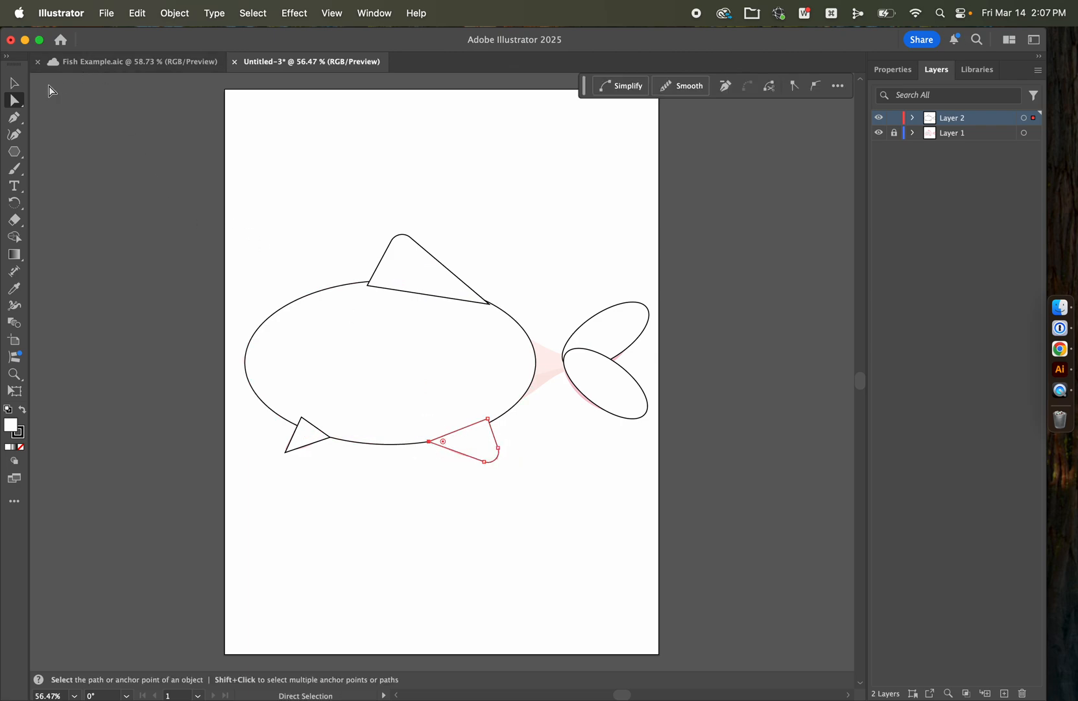
Step: Try moving the whole dorsal fin off the reference, and undo the moves
left_click(15, 88)
left_click(346, 232)
left_click_drag(424, 267, 442, 202)
key("super+z")
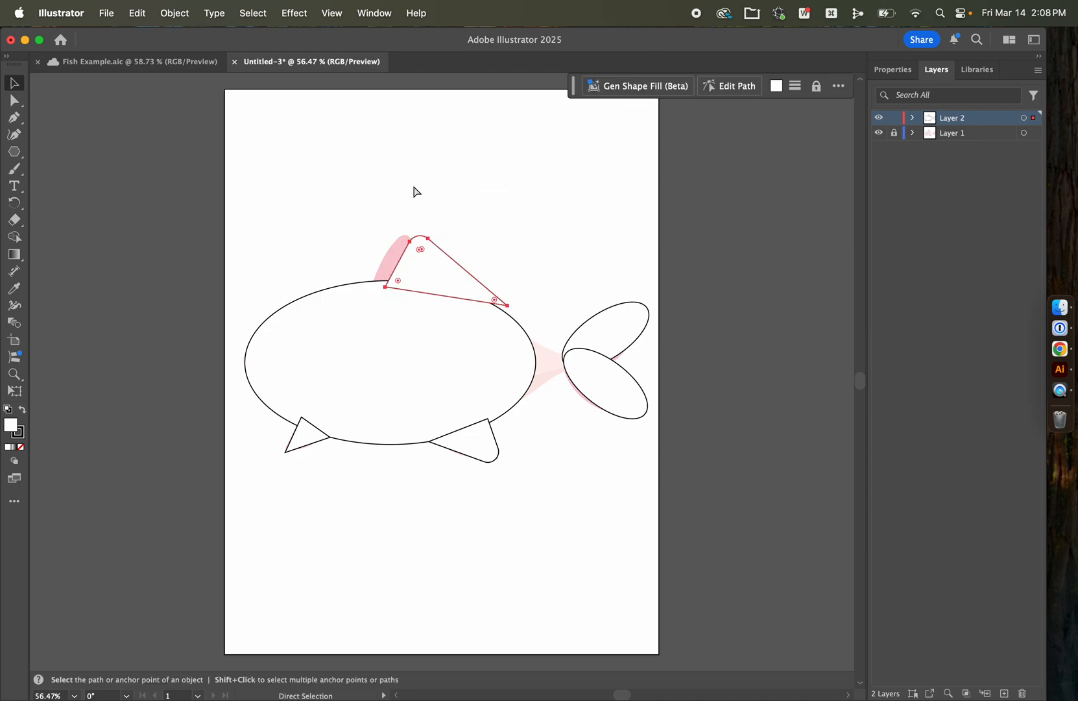
key("super+z")
left_click(373, 176)
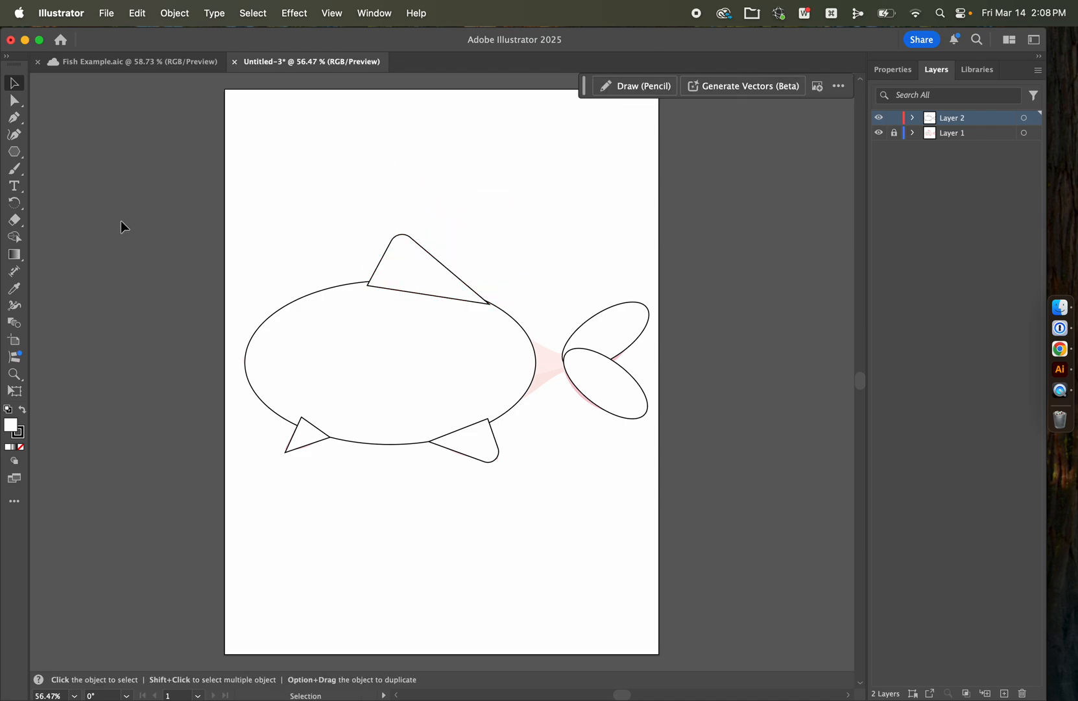
left_click(14, 102)
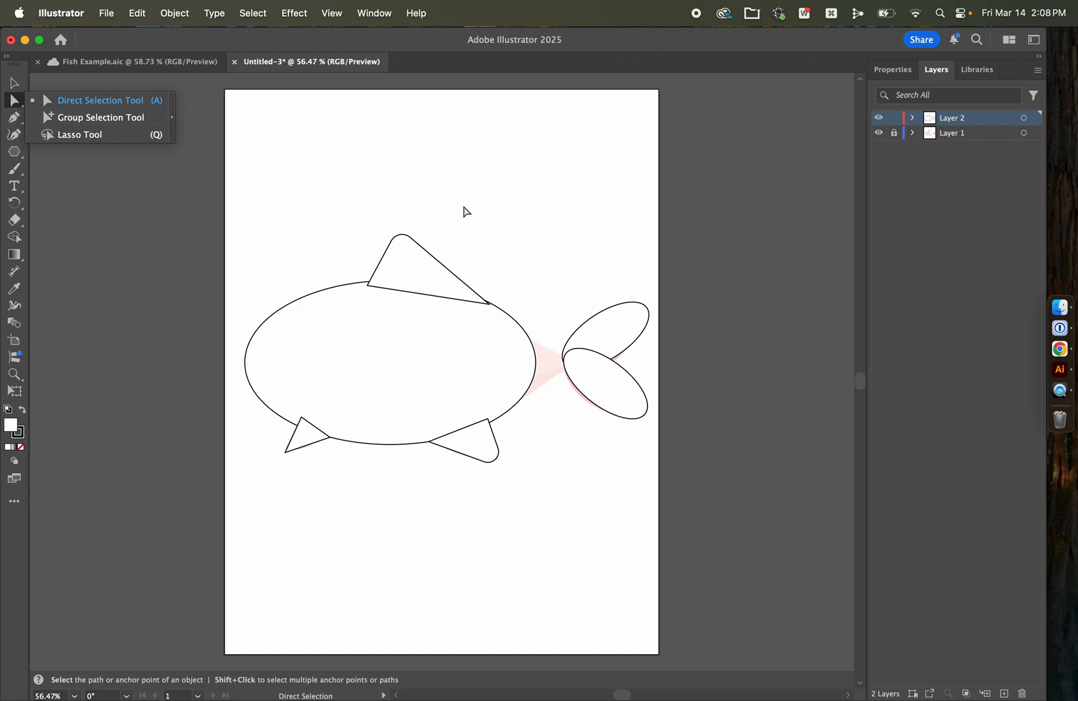
mouse_move(489, 420)
left_mouse_down()
mouse_move(385, 393)
mouse_move(541, 398)
mouse_move(489, 421)
left_mouse_up()
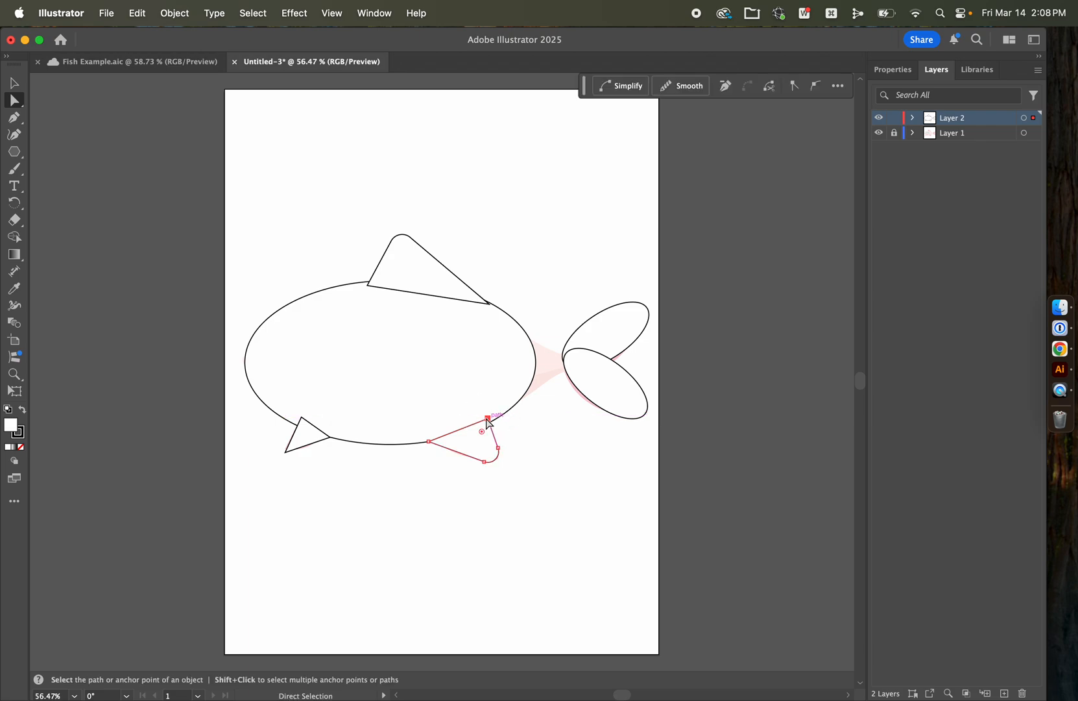
left_click(267, 201)
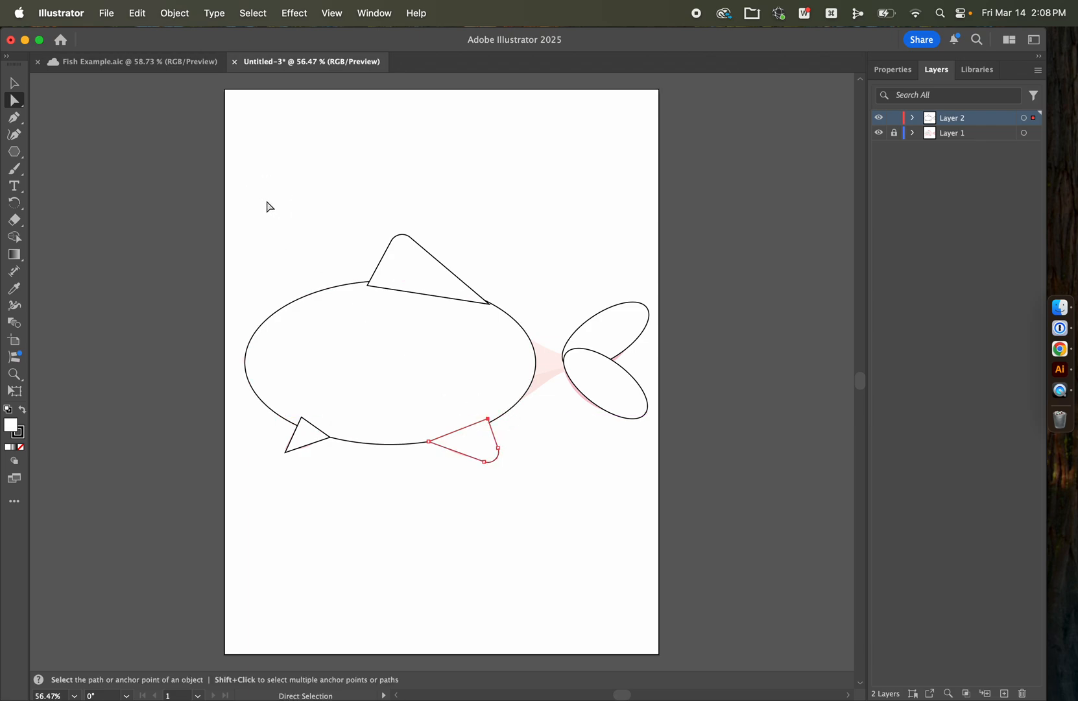
left_click(13, 83)
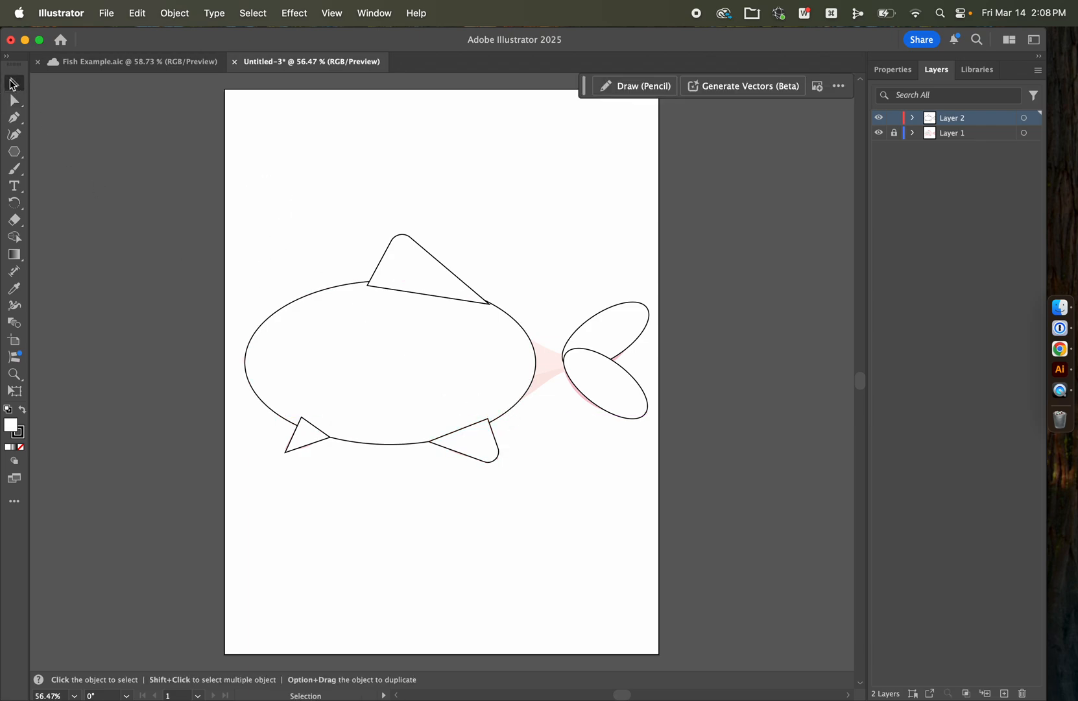
Step: Draw a closed triangle with the Pen tool joining the back of the body to the tail lobes, and deselect it
key("p")
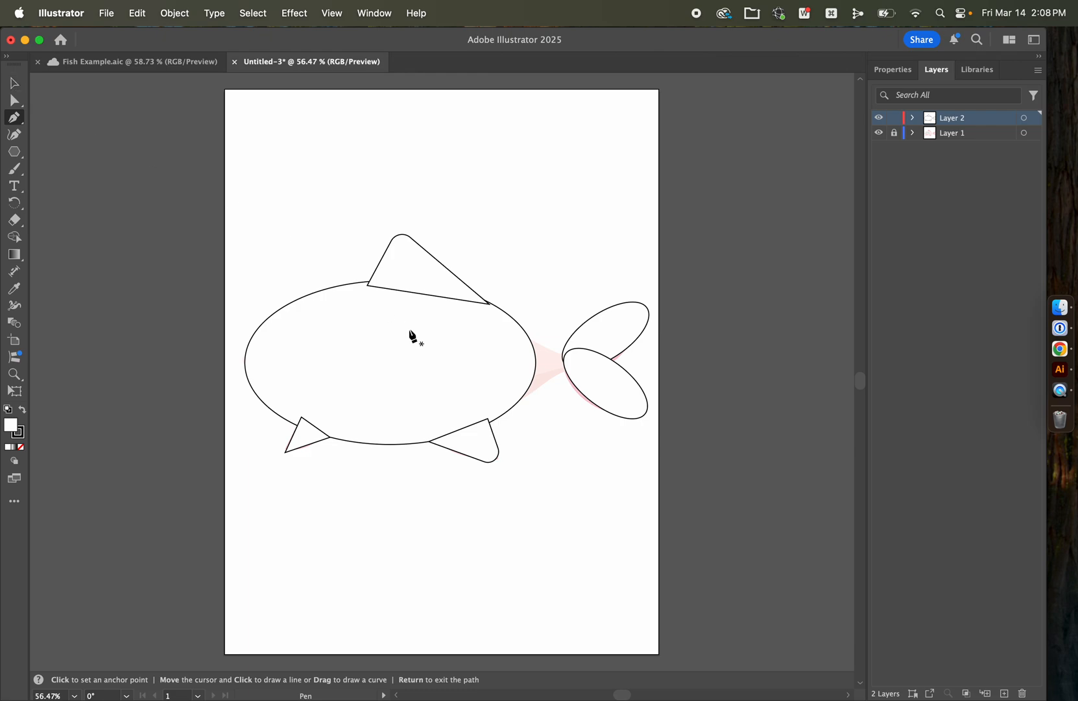
left_click(516, 328)
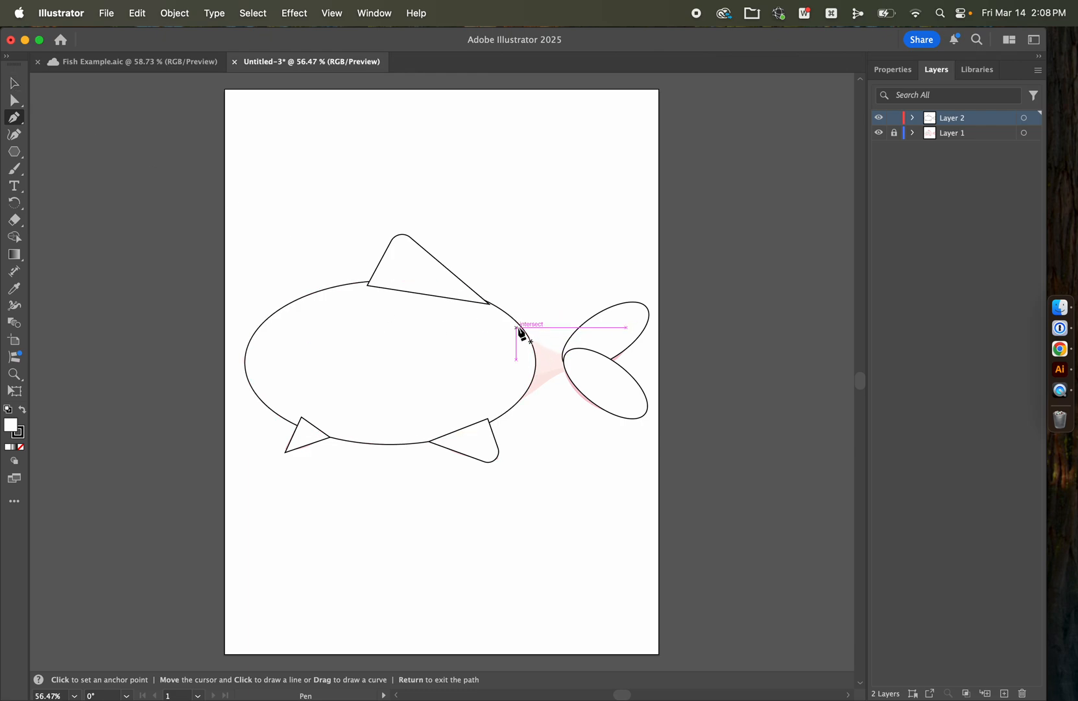
left_click(573, 364)
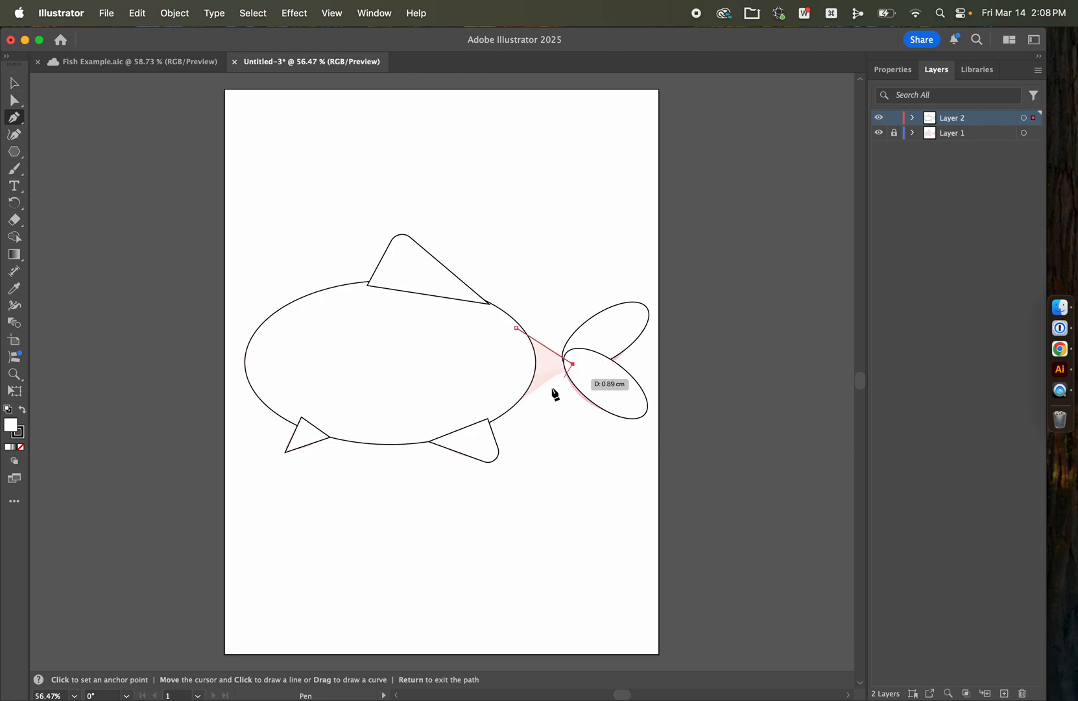
left_click(512, 406)
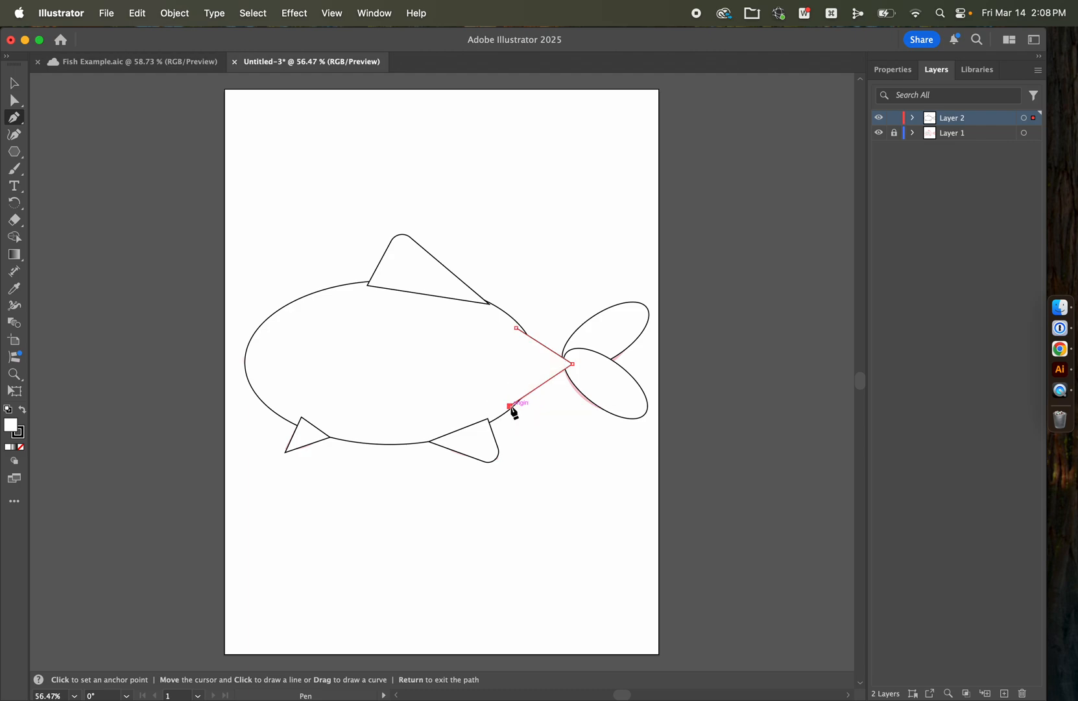
left_click(516, 329)
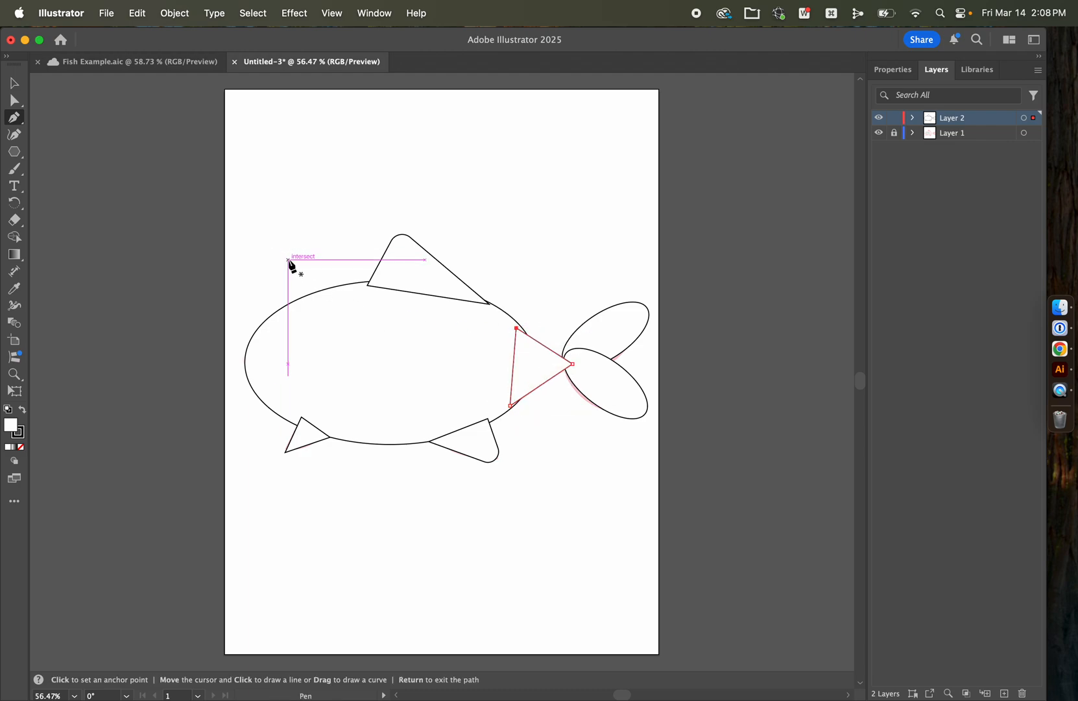
left_click(14, 100)
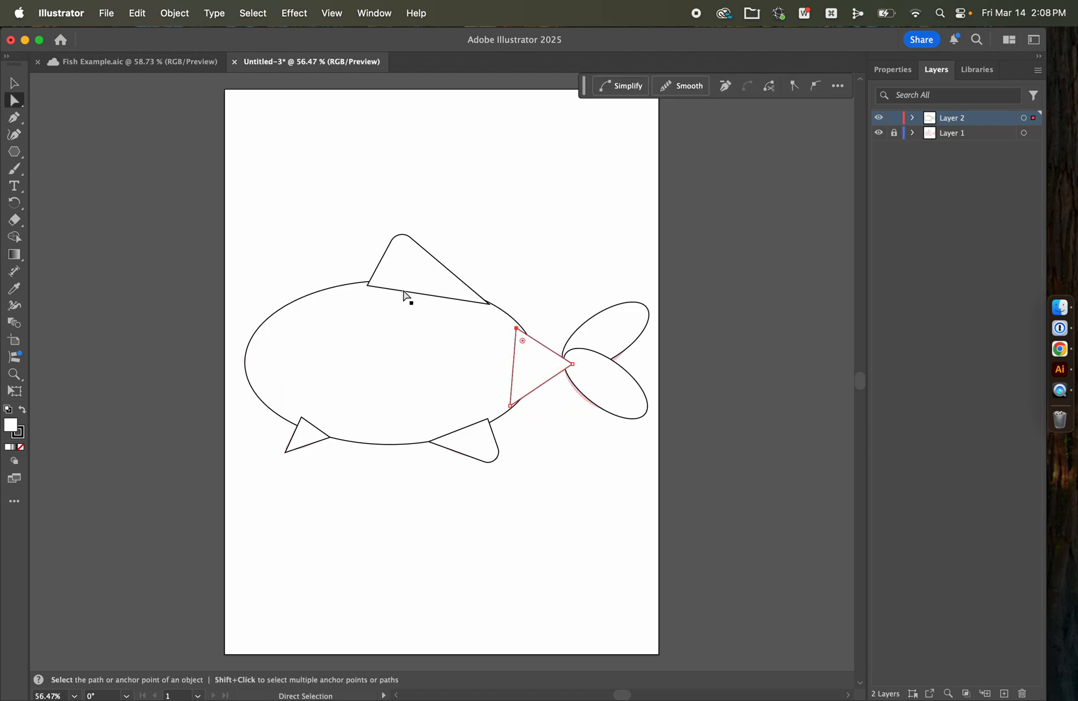
left_click(14, 82)
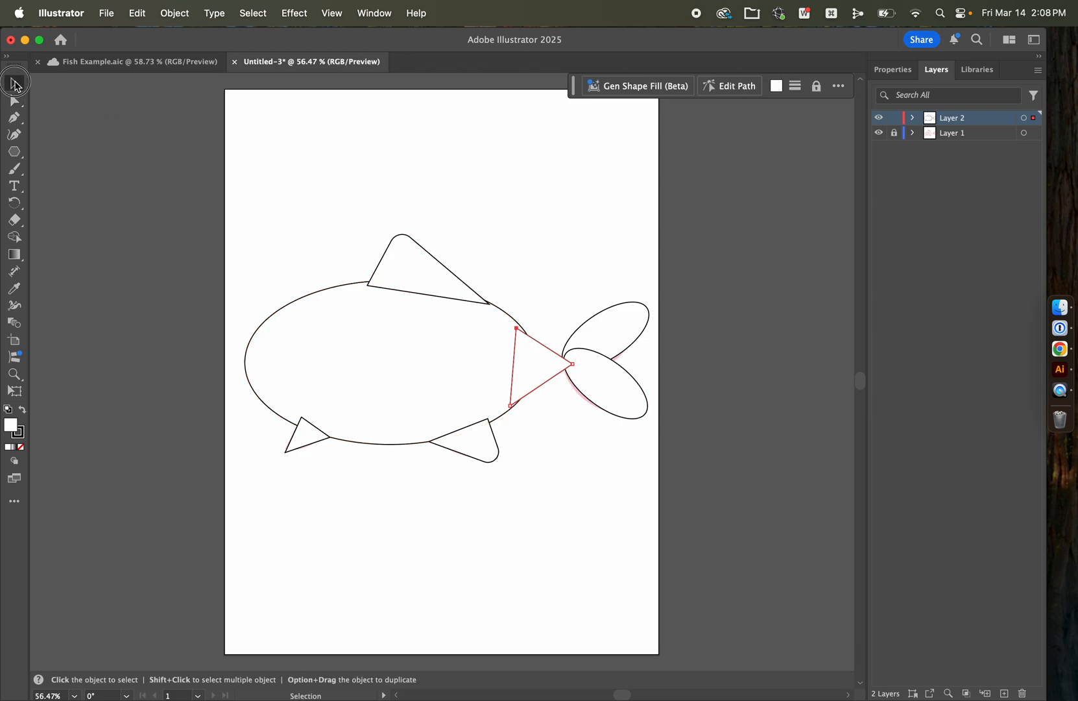
left_click(533, 214)
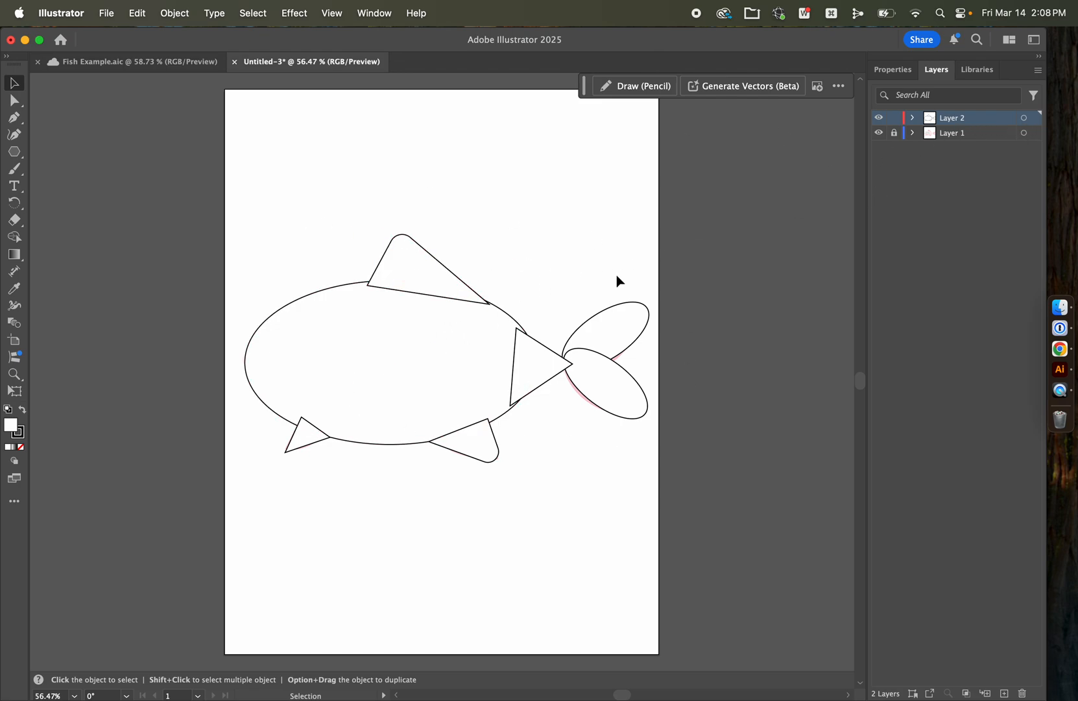
Step: Hide Layer 2 to examine the reference fish underneath, and show the layer again
left_click(879, 120)
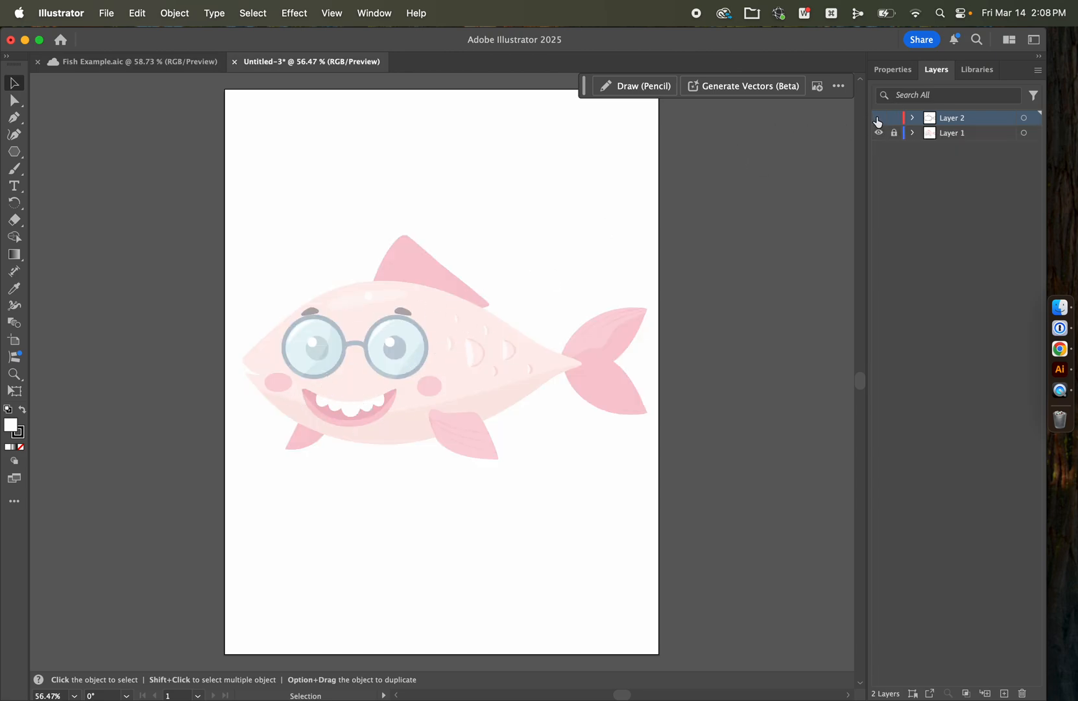
left_click(879, 118)
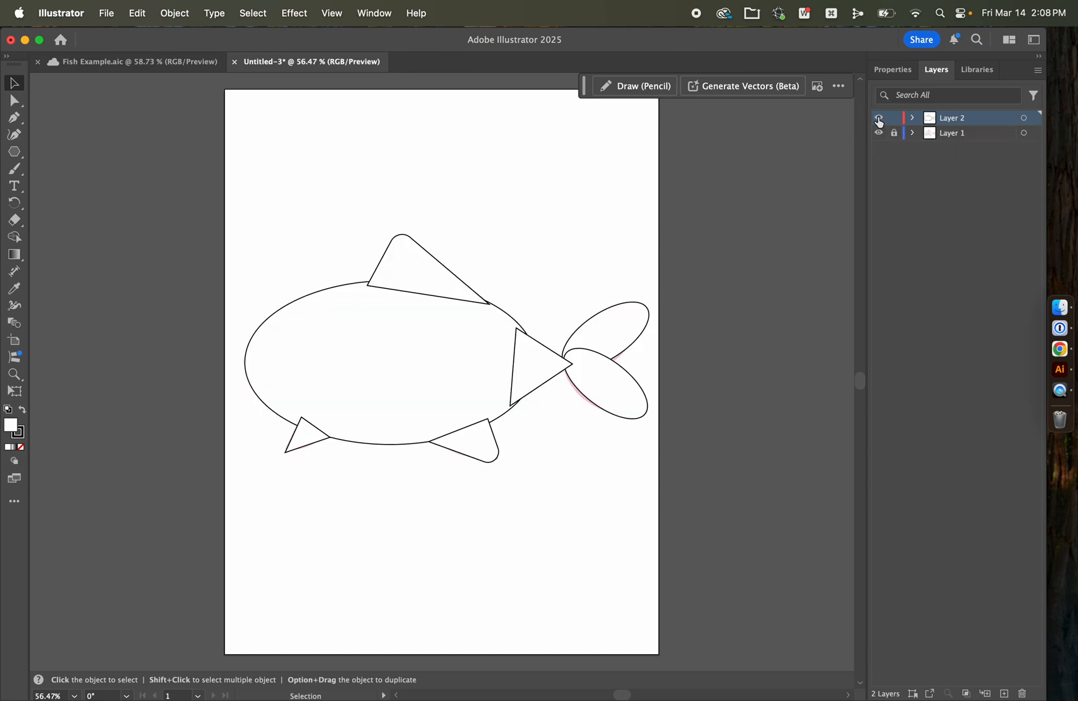
Step: Move Layer 1 with the reference fish above Layer 2 in the stacking order and make Layer 2 active
left_click(959, 139)
left_click_drag(954, 140, 952, 111)
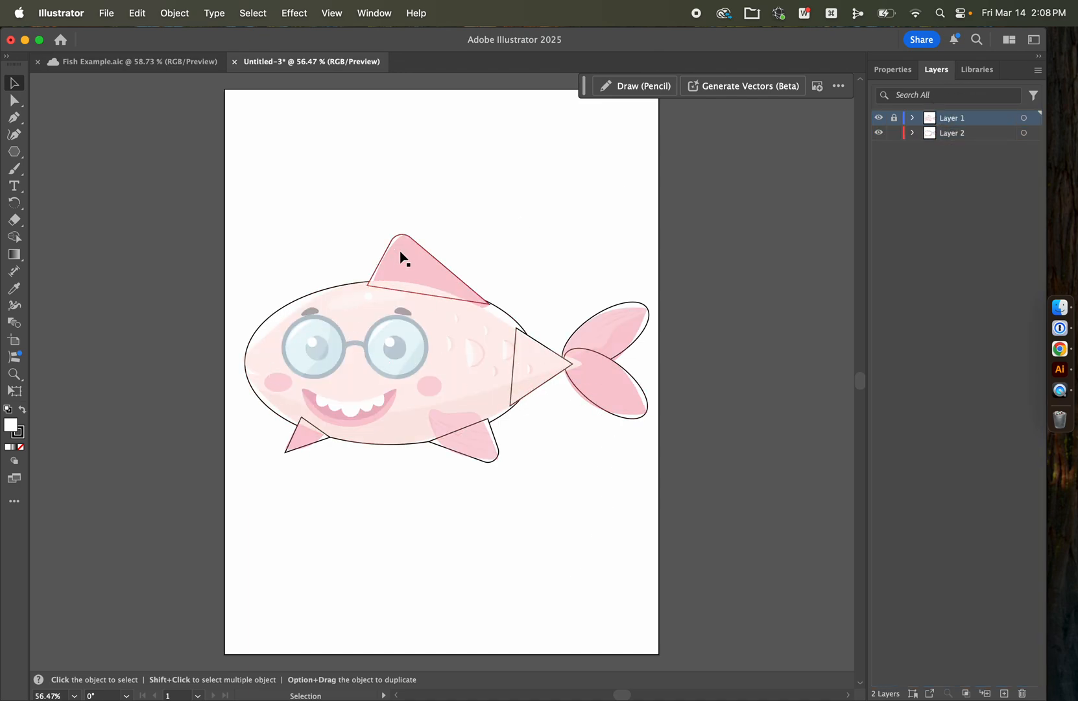
left_click(968, 133)
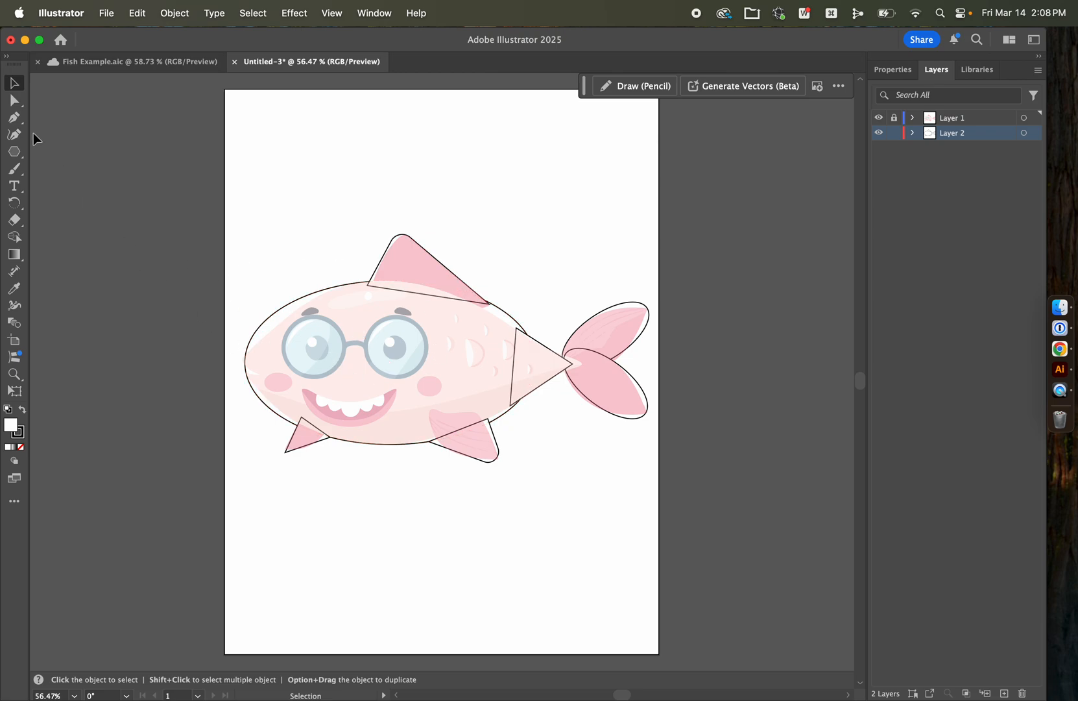
Step: Draw two circles with the Ellipse tool on Layer 2, one over each lens of the reference fish's glasses
left_click(15, 151)
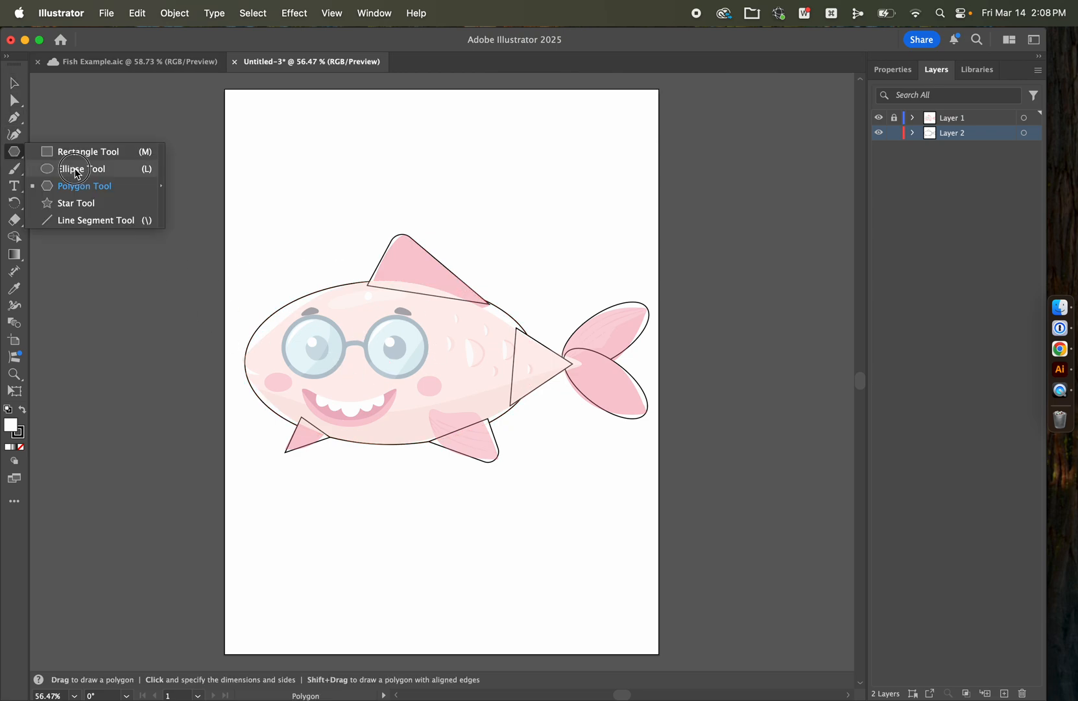
left_click(77, 169)
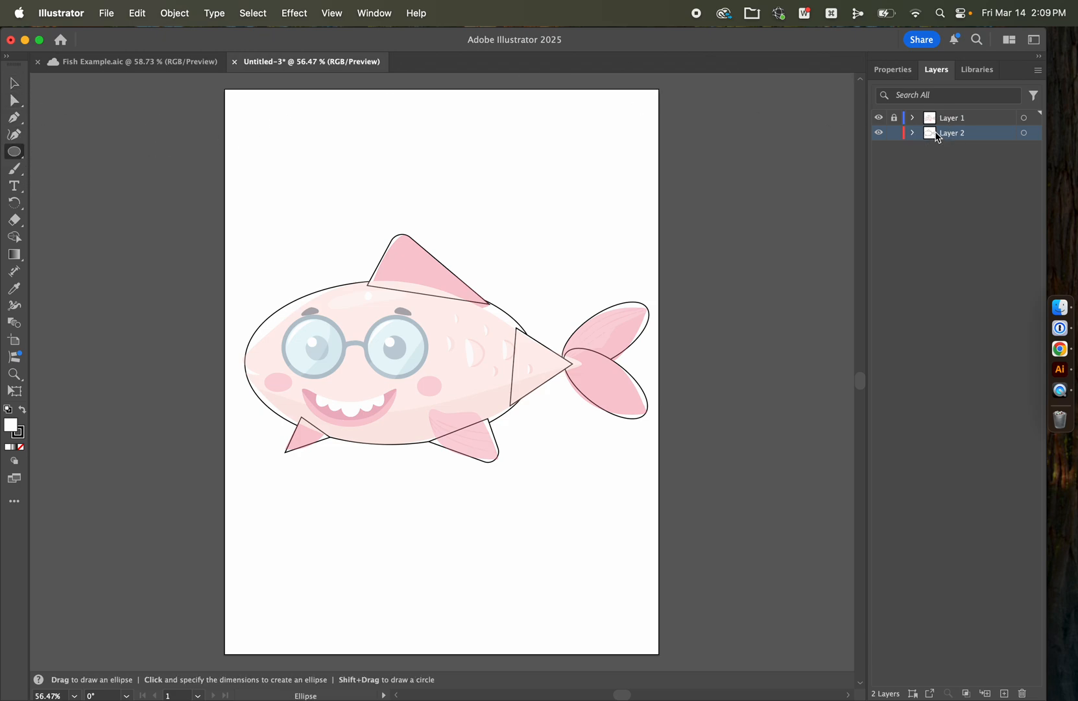
key("v")
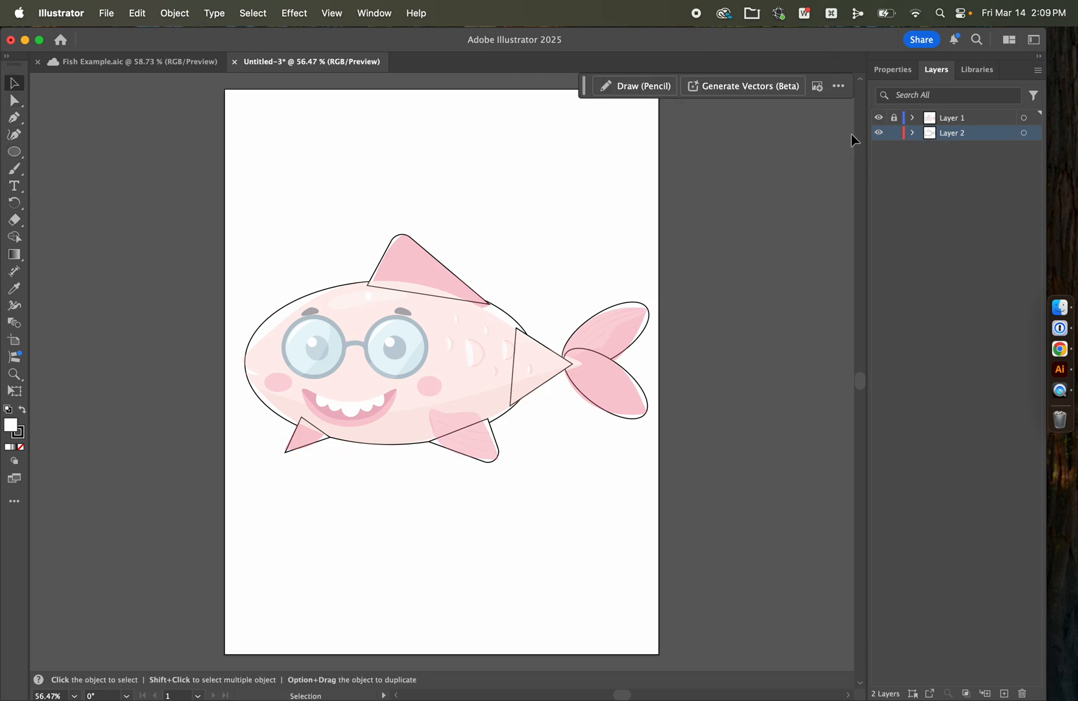
left_click(967, 121)
left_click(940, 136)
left_click(16, 153)
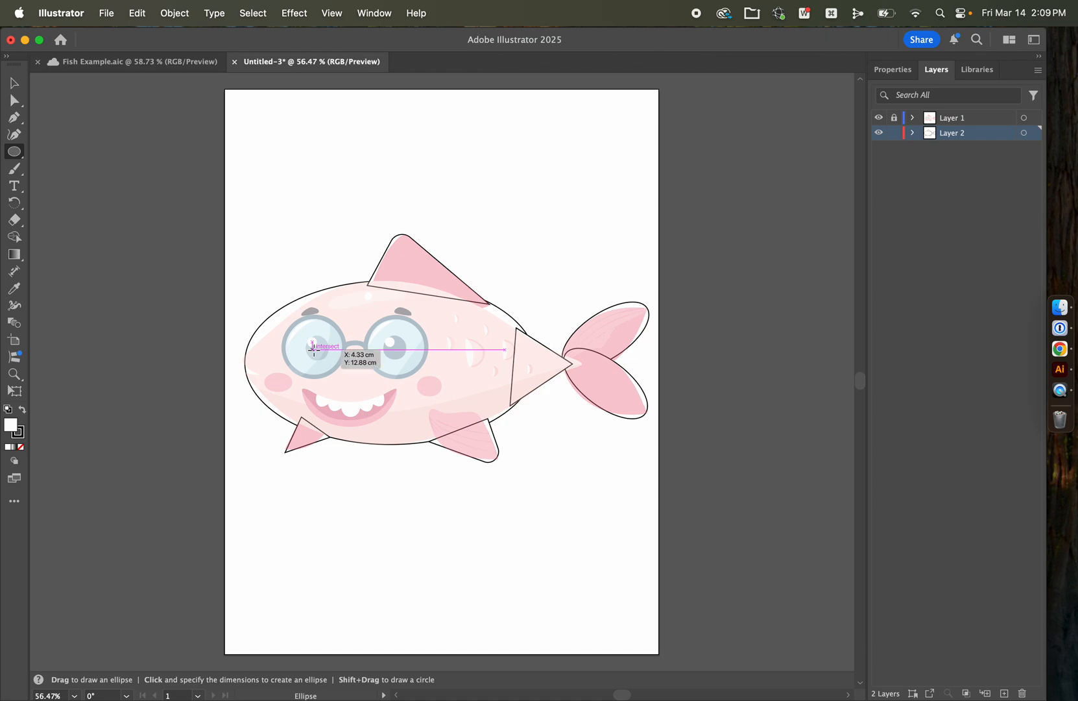
left_click_drag(314, 349, 406, 333)
key("v")
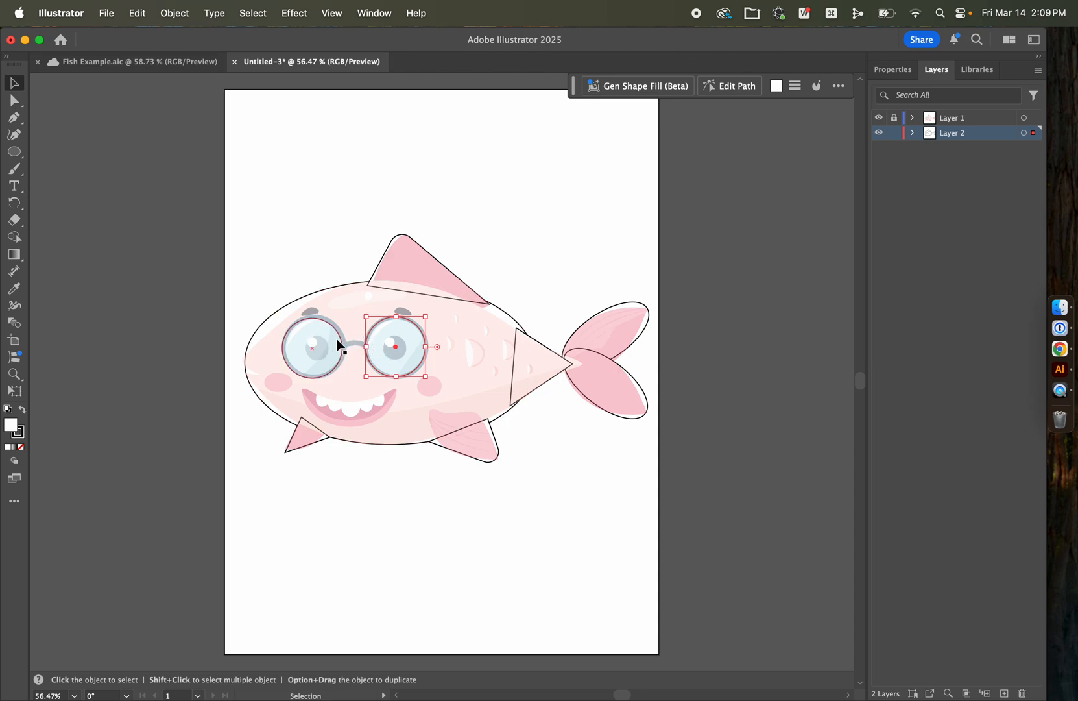
Step: Draw a thin rectangle as the glasses' bridge between the two lens circles, and deselect it
left_click_drag(14, 151, 61, 150)
mouse_move(341, 339)
left_mouse_down()
mouse_move(386, 354)
mouse_move(375, 349)
left_mouse_up()
left_click(14, 83)
left_click(211, 191)
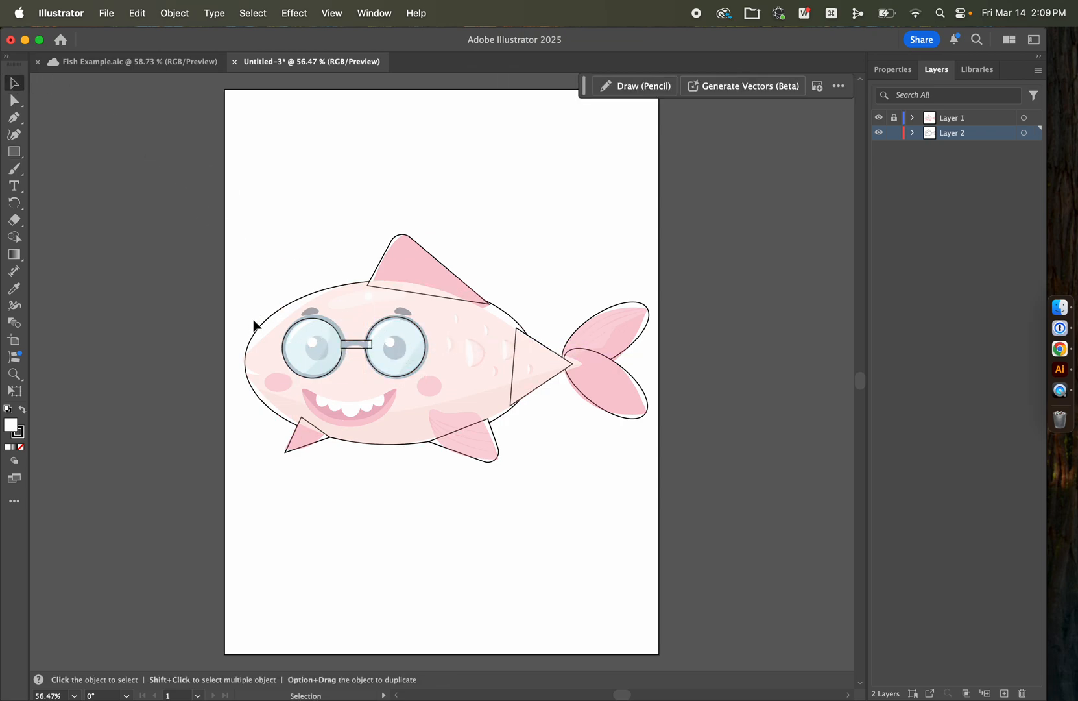
Step: Draw a small flattened ellipse over each cheek of the reference fish
key("l")
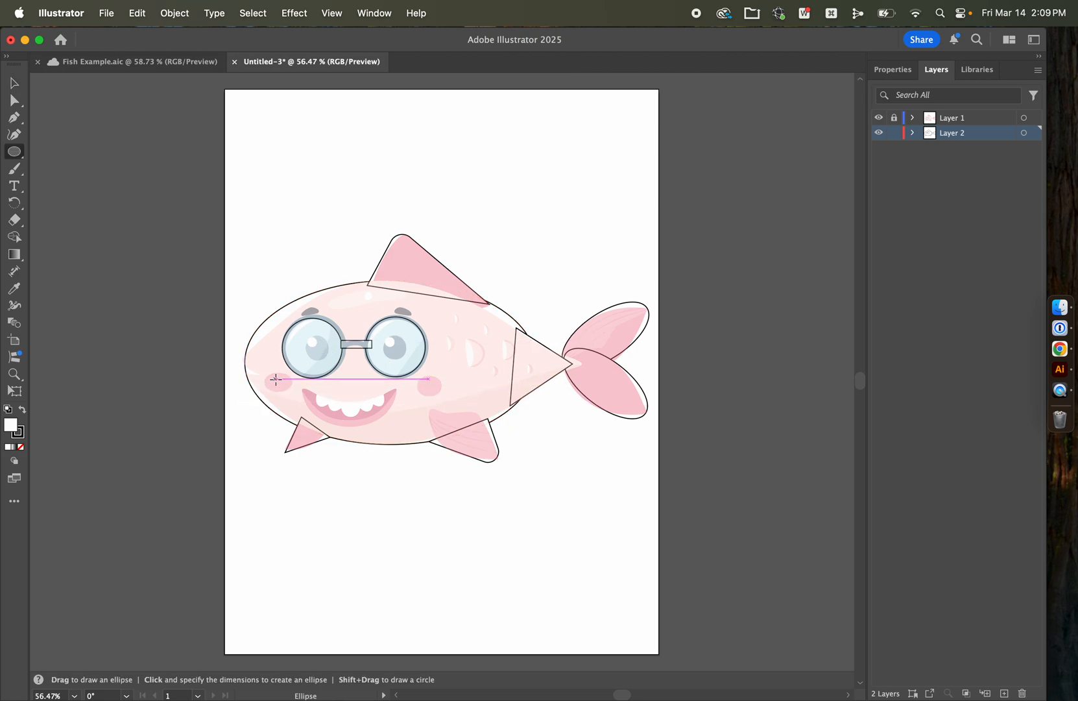
left_click_drag(277, 385, 297, 374)
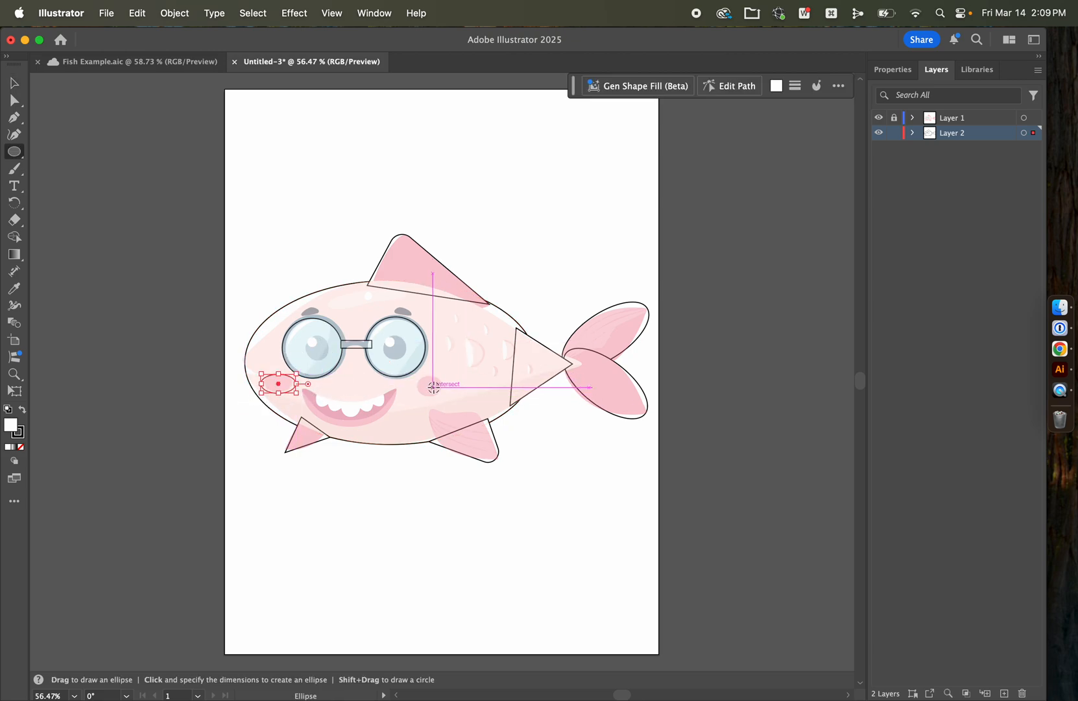
left_click_drag(418, 389, 445, 375)
left_click(15, 84)
Step: Hide Layer 1 to examine the traced shapes alone, and compare them with the simplified fish in the Fish Example document
left_click(878, 118)
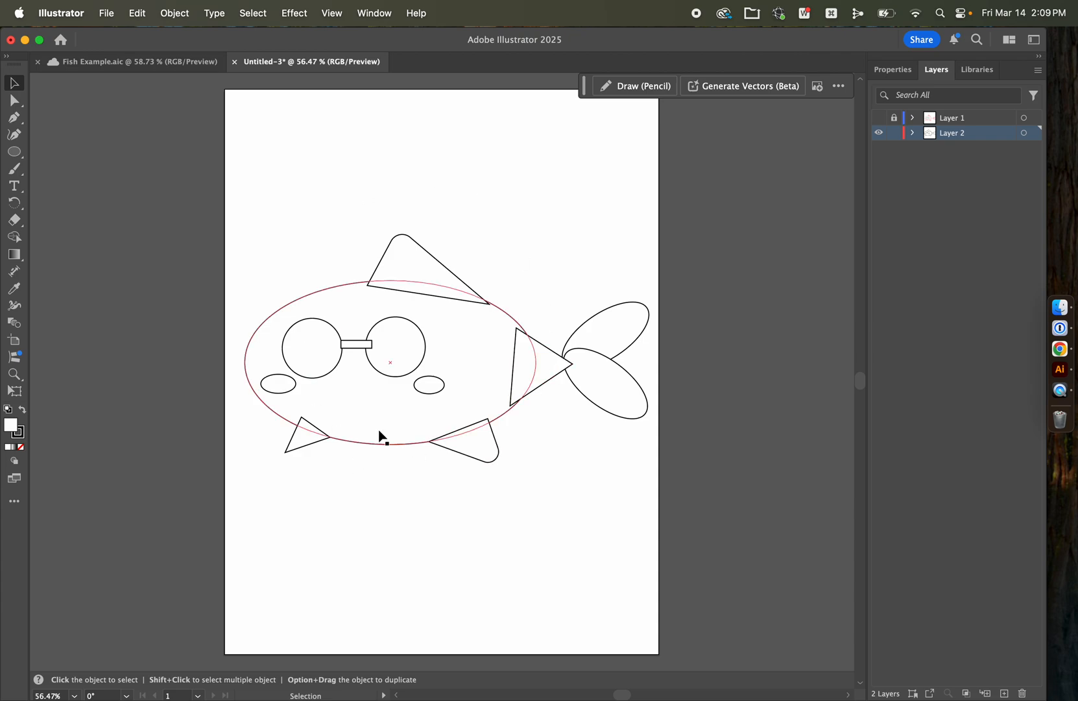
left_click(97, 61)
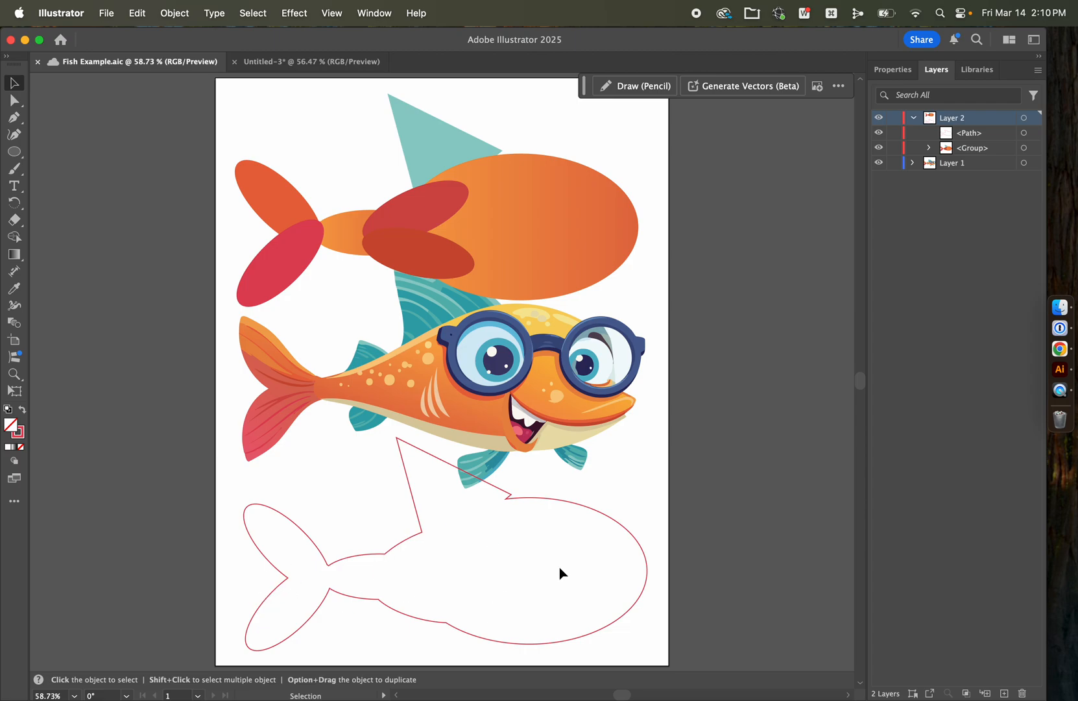
left_click(283, 61)
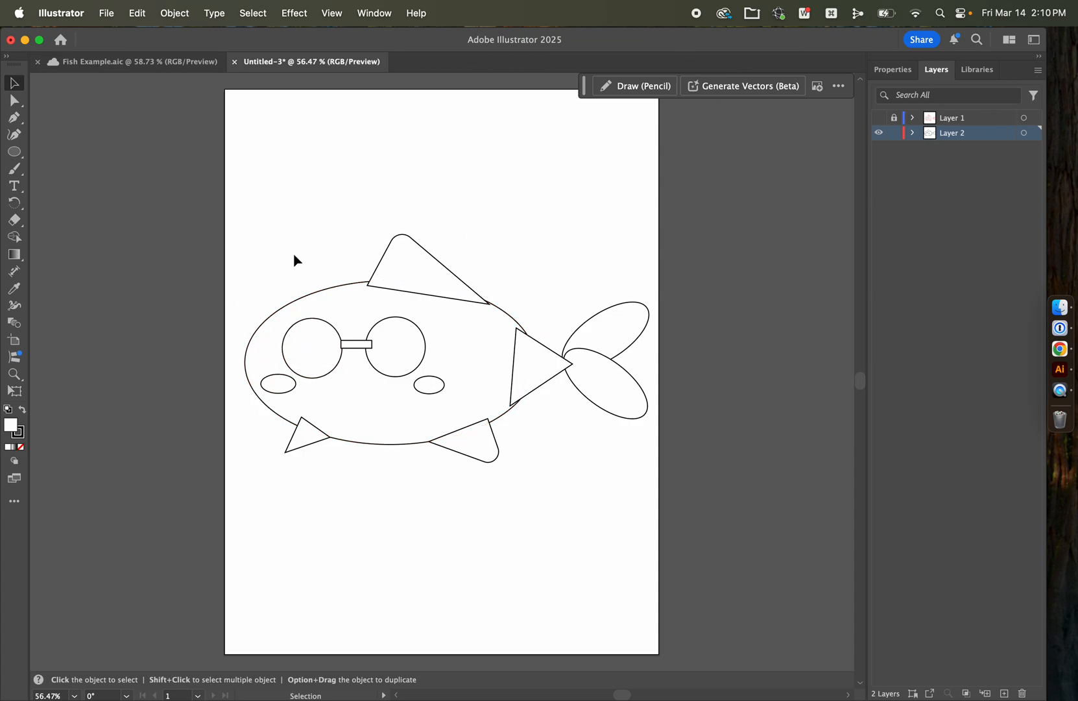
Step: Group all the traced fish shapes and move the group up to the top of the artboard
left_click_drag(637, 215, 257, 496)
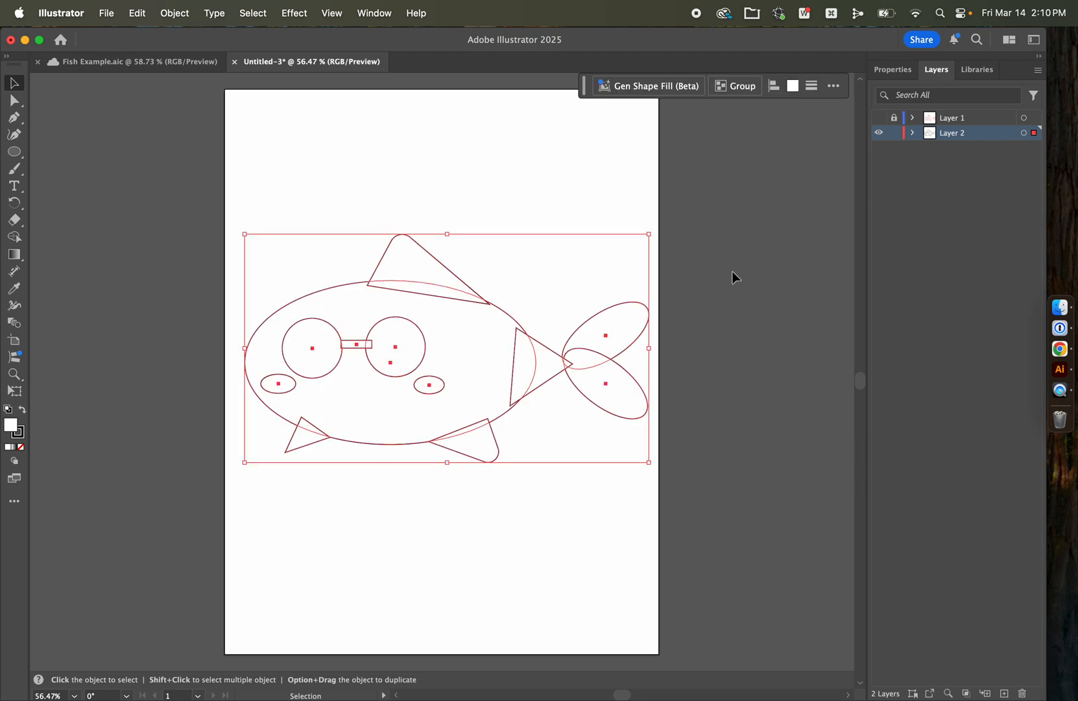
left_click(746, 93)
left_click(597, 190)
left_click_drag(470, 385, 487, 242)
left_click(775, 278)
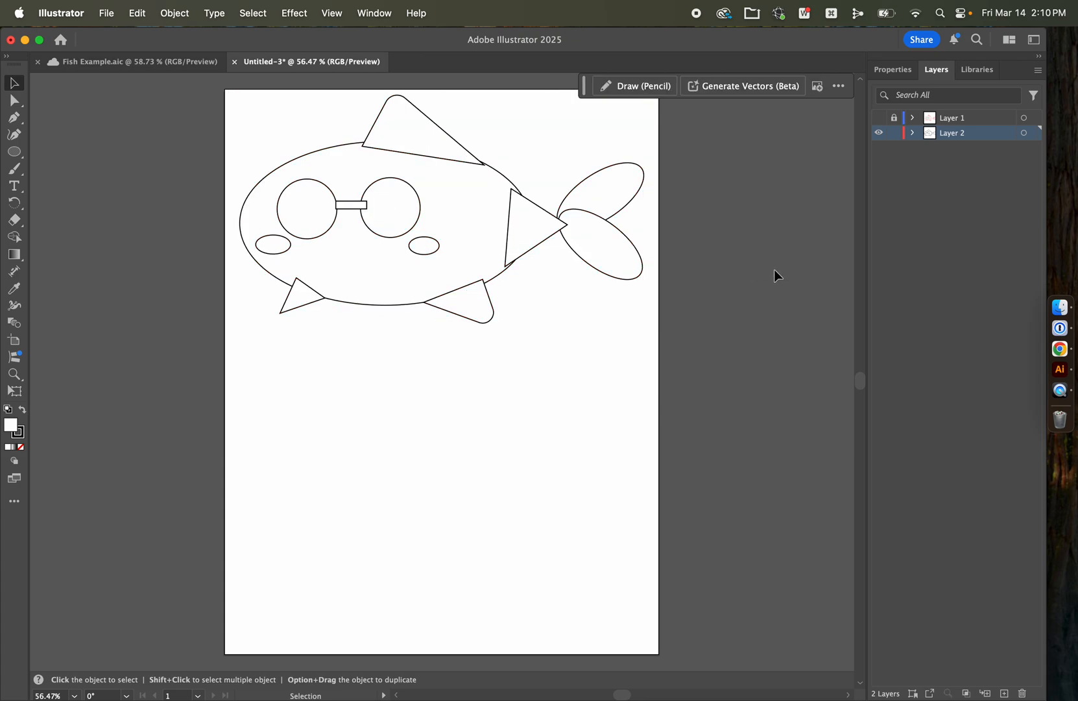
Step: Show and unlock Layer 1, and move the reference fish down below the traced shapes
left_click(878, 118)
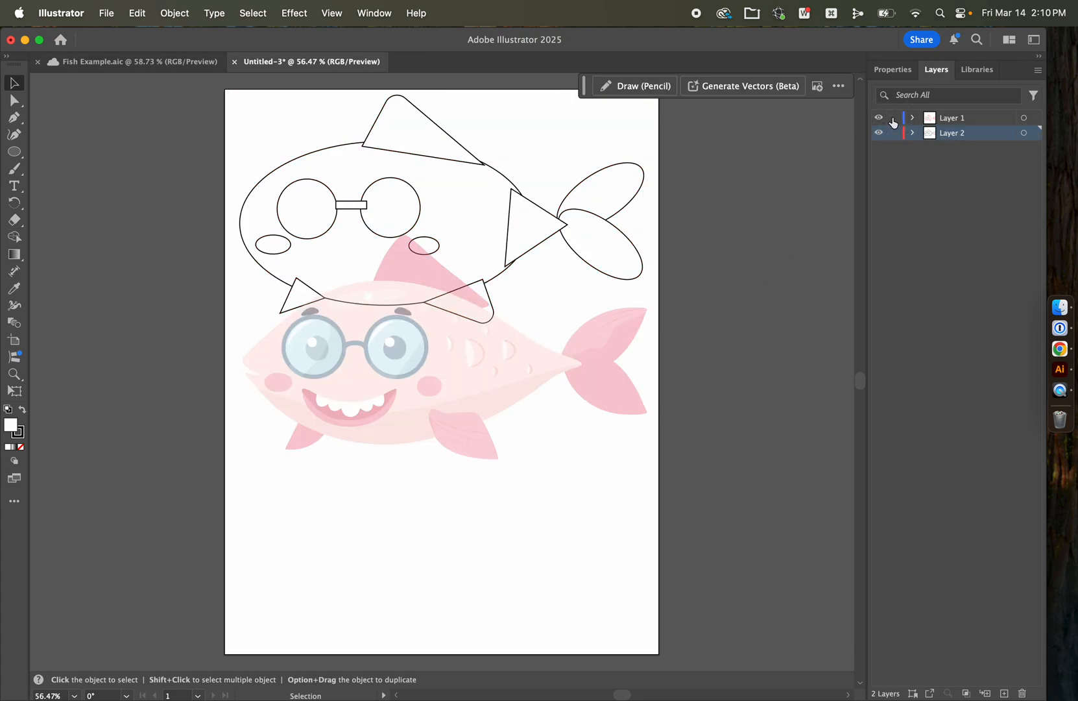
left_click(946, 121)
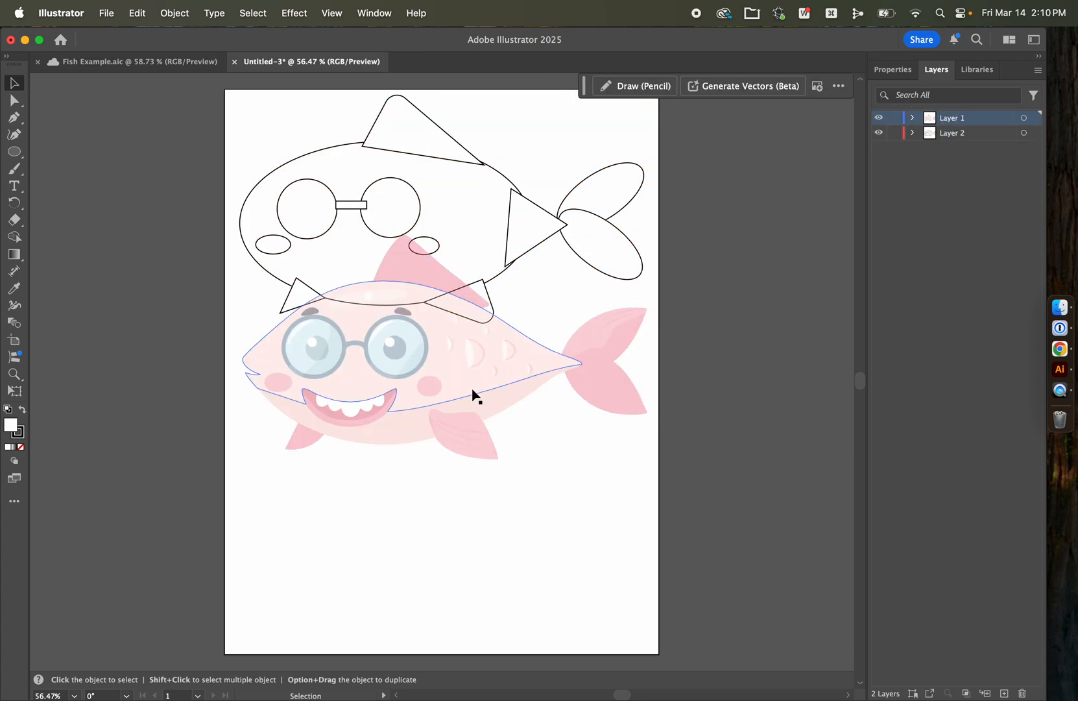
left_click_drag(468, 368, 468, 448)
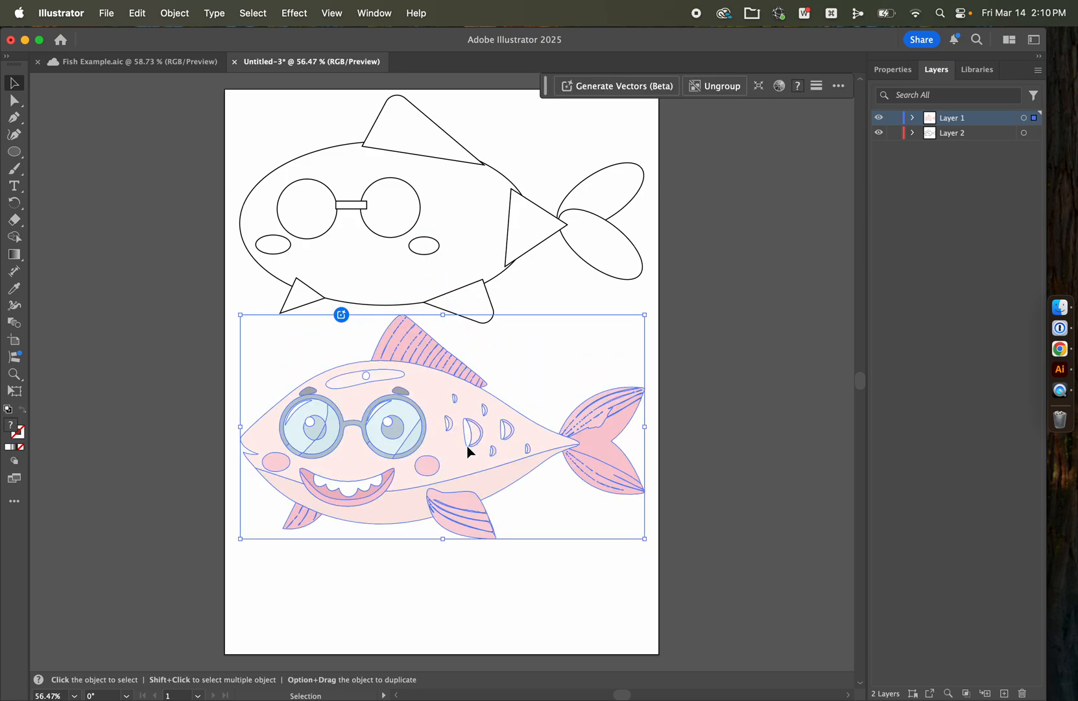
left_click(677, 297)
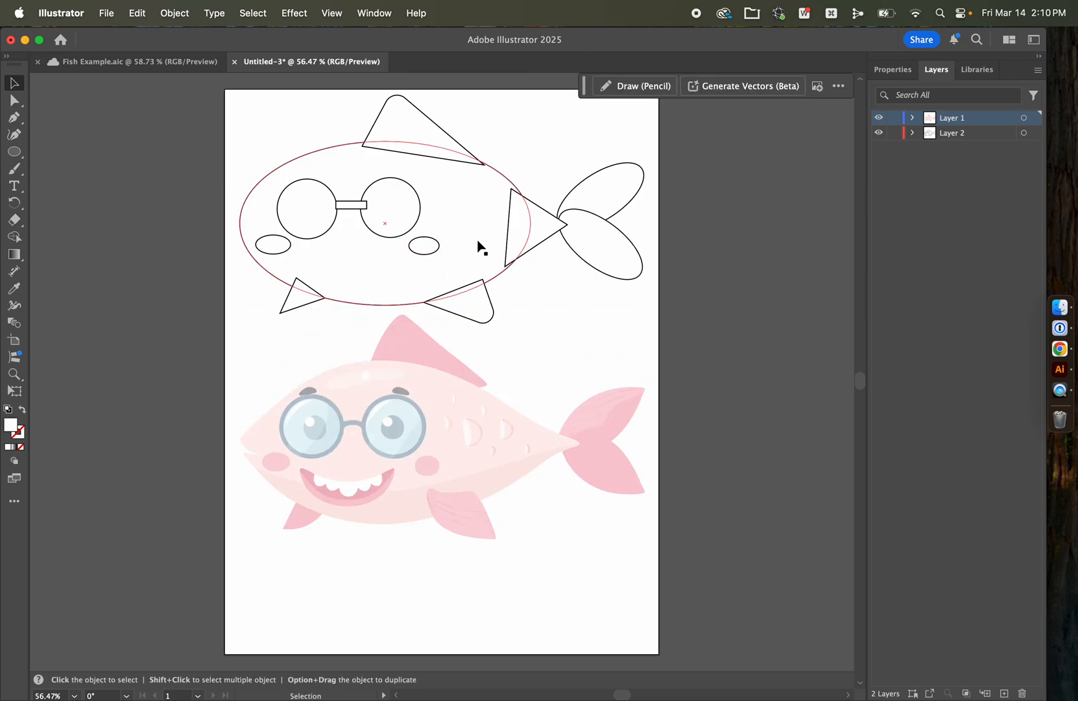
Step: Restore the reference fish to full opacity and deselect it
left_click(894, 70)
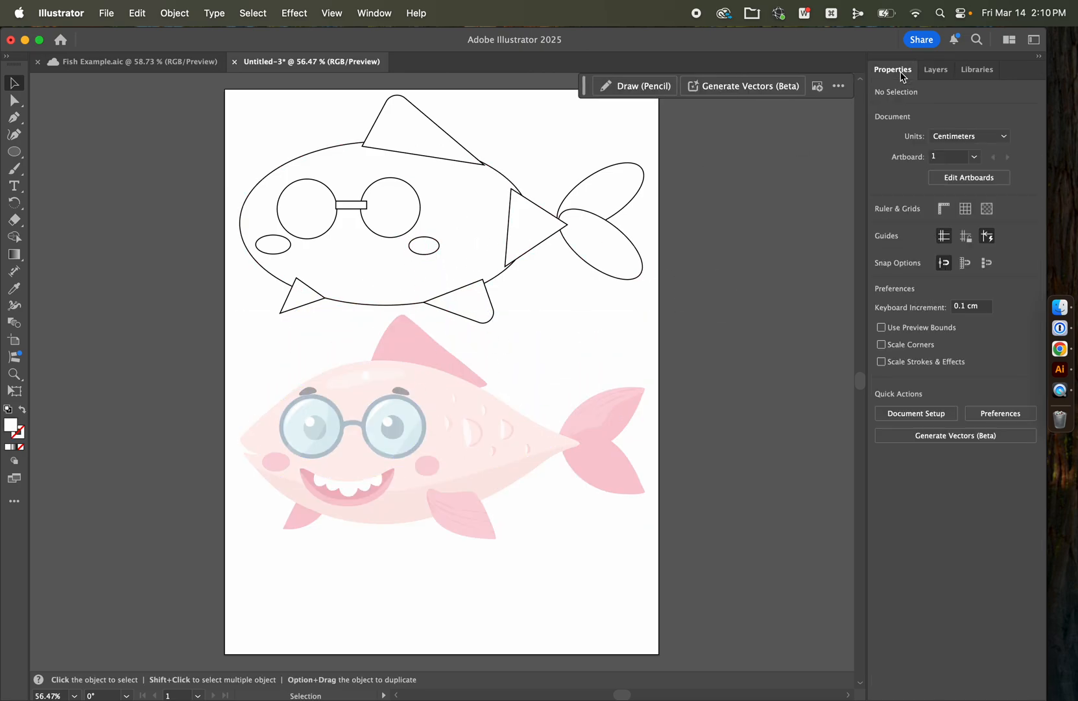
left_click(470, 426)
left_click(976, 479)
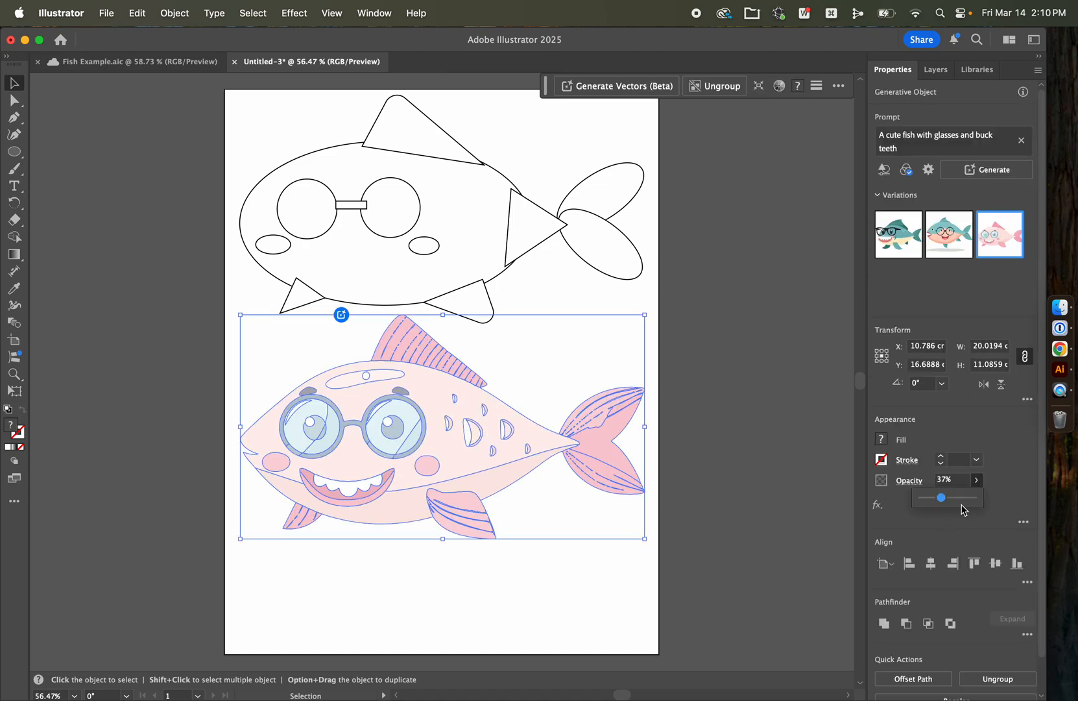
left_click_drag(944, 498, 997, 498)
left_click(1014, 496)
left_click(756, 382)
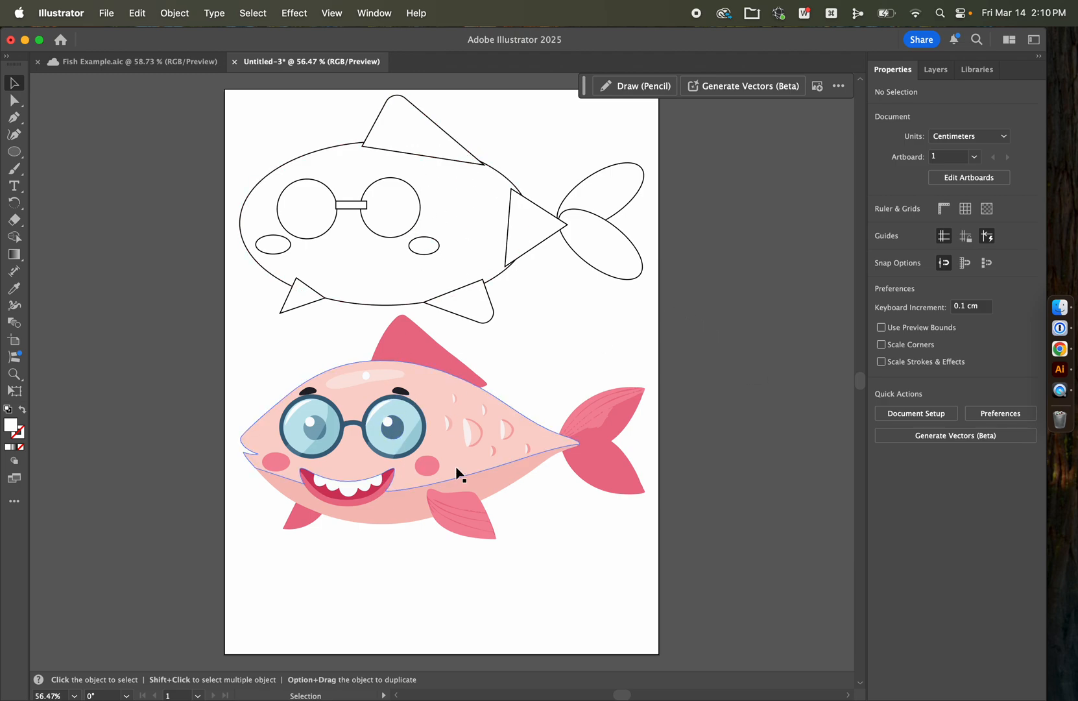
Step: Ungroup the traced fish so that its shapes can be selected individually
left_click(441, 269)
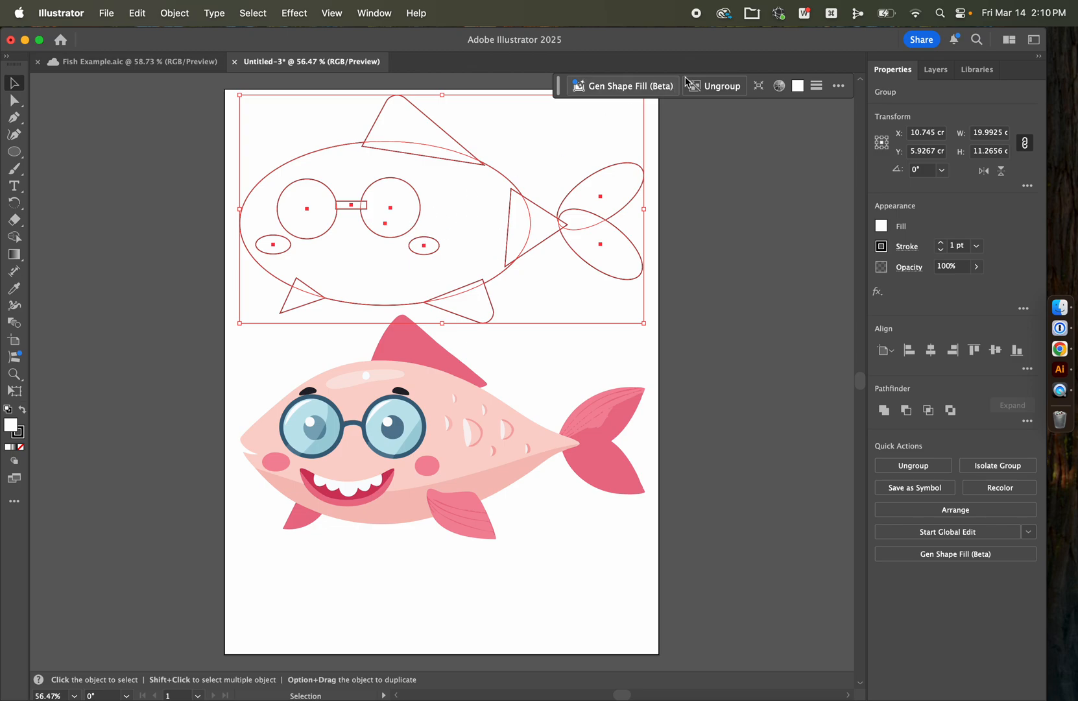
left_click(712, 87)
left_click(729, 236)
left_click(600, 187)
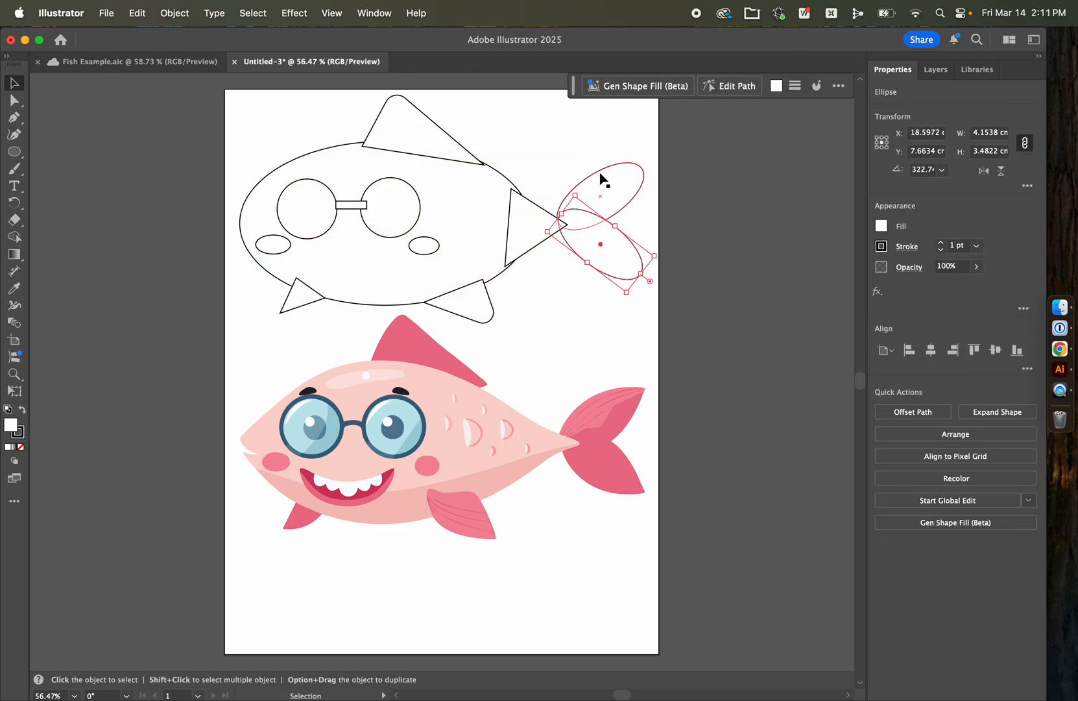
Step: Colour the large body ellipse with the light pink sampled from the reference fish's upper body
left_click(448, 242)
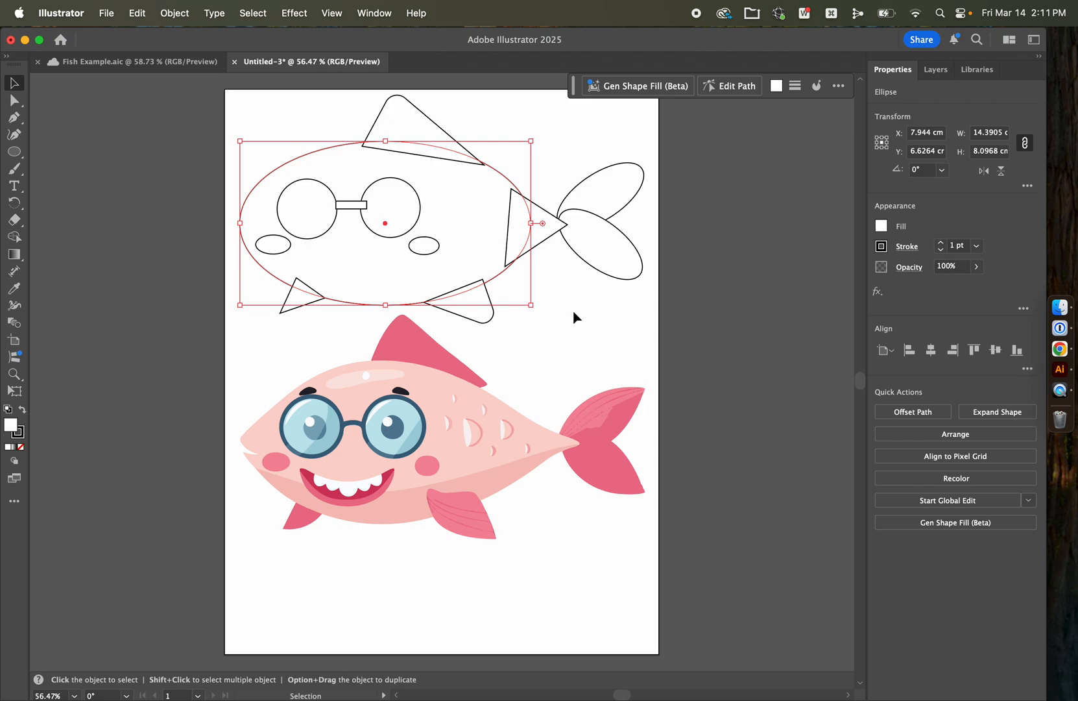
key("i")
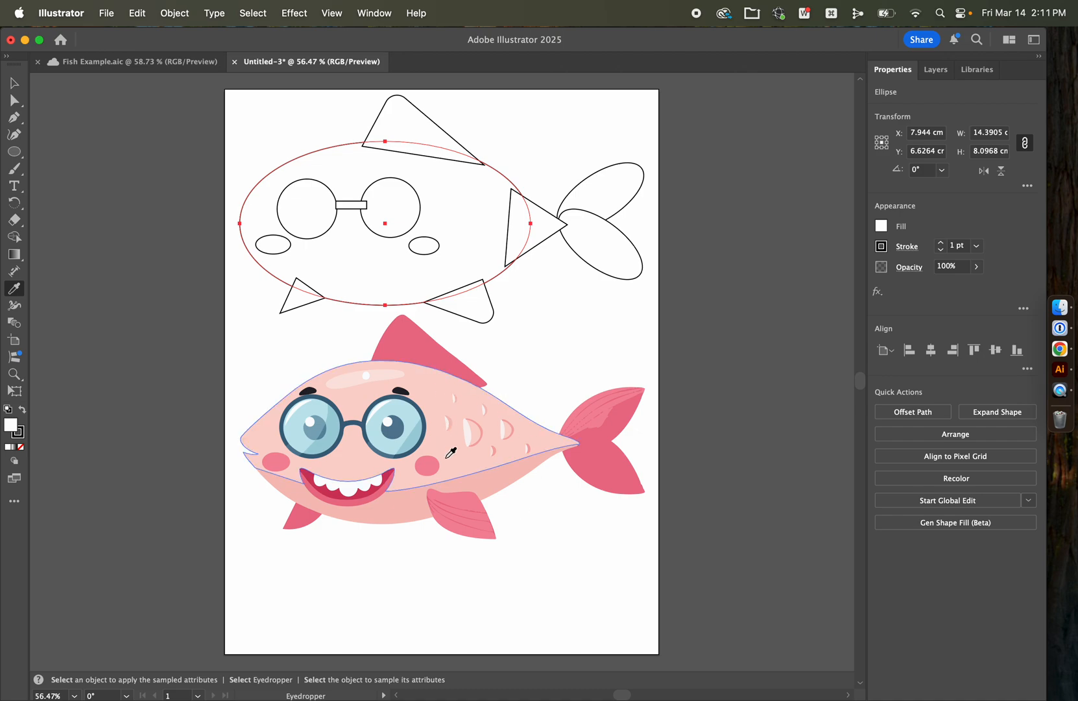
left_click(435, 392)
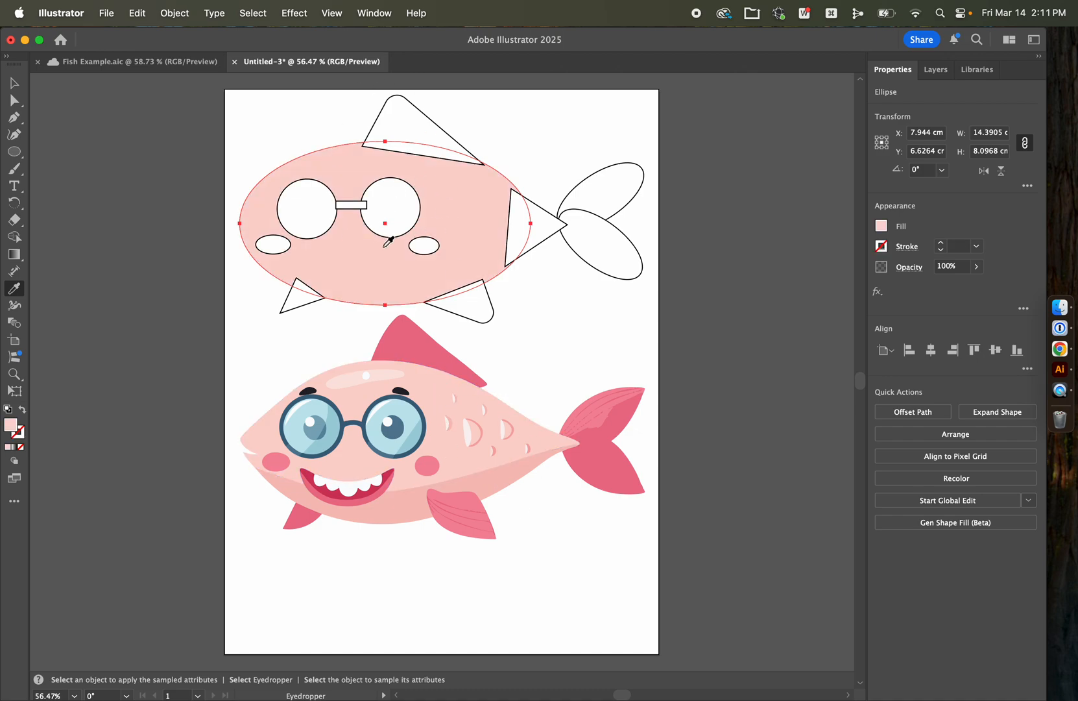
Step: Colour the traced dorsal fin with the dark pink sampled from the reference fish's dorsal fin
left_click(13, 83)
left_click(419, 133)
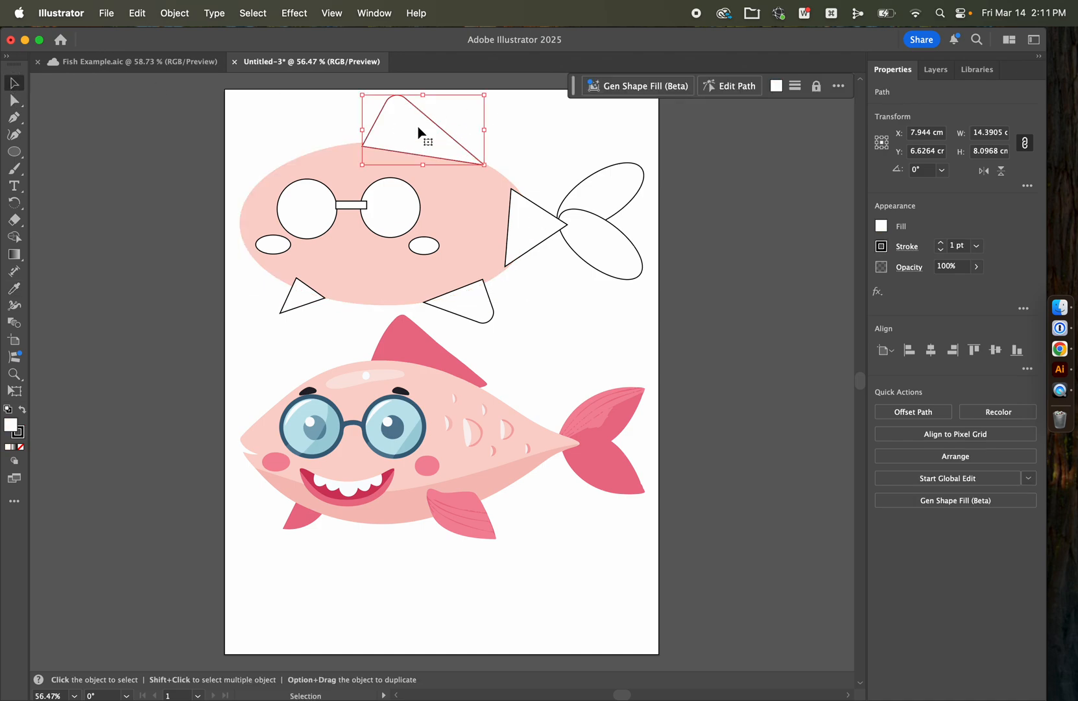
key("i")
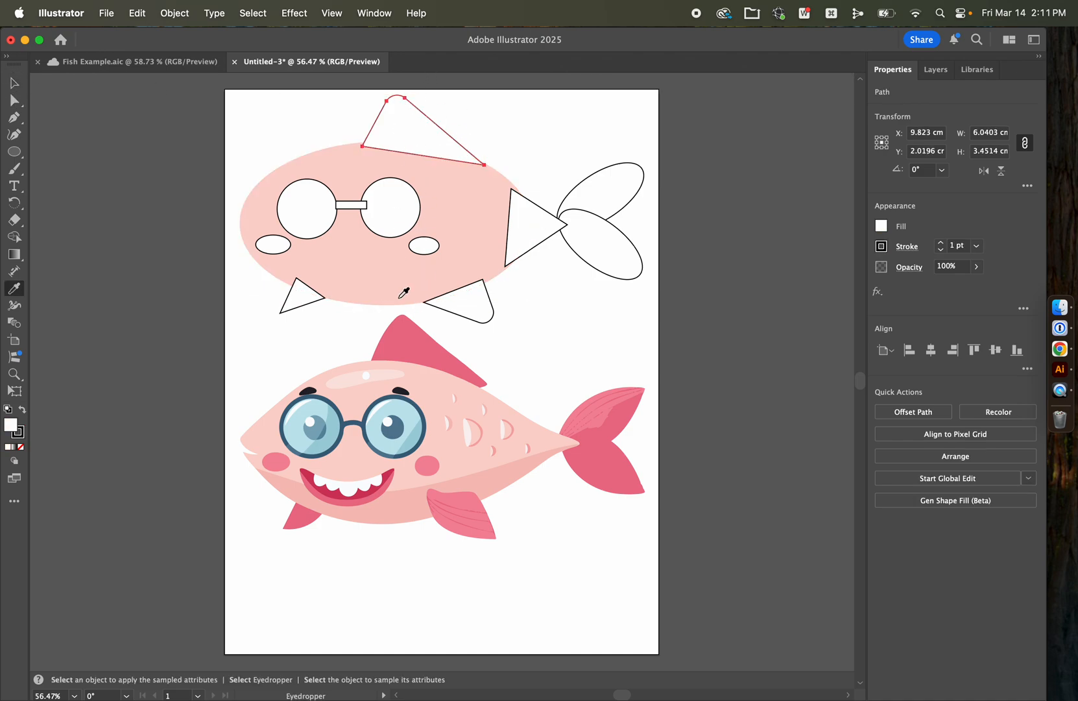
left_click(412, 337)
Step: Colour the front and rear belly fins with the pinks sampled from the matching reference fins
left_click(13, 83)
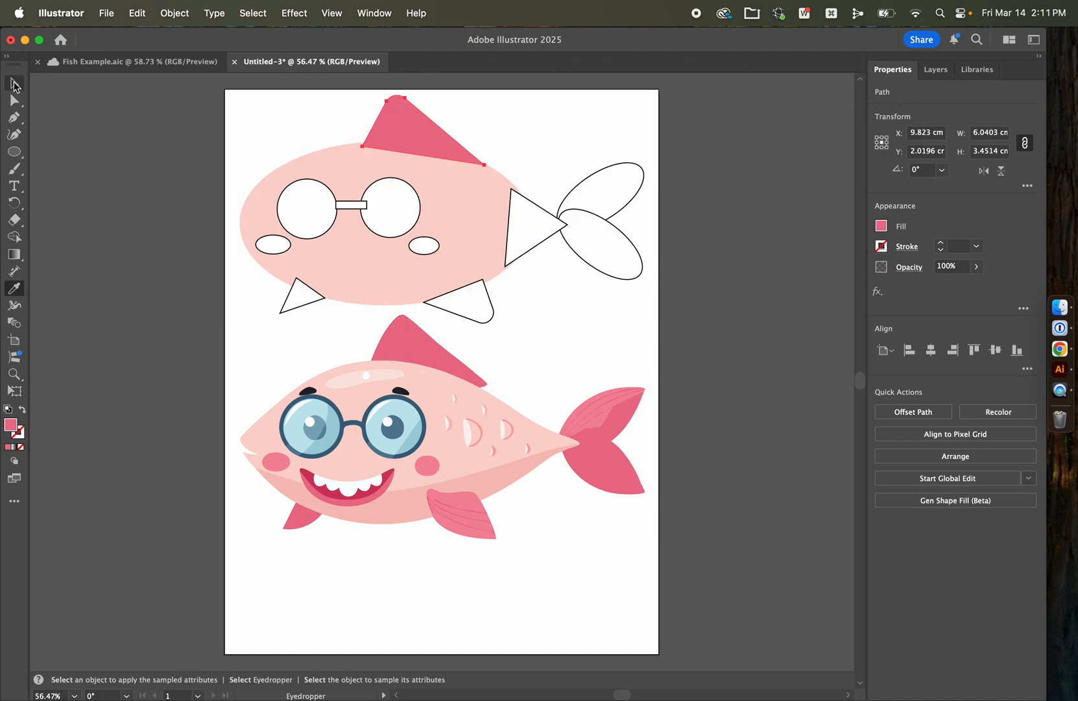
left_click(291, 302)
key("i")
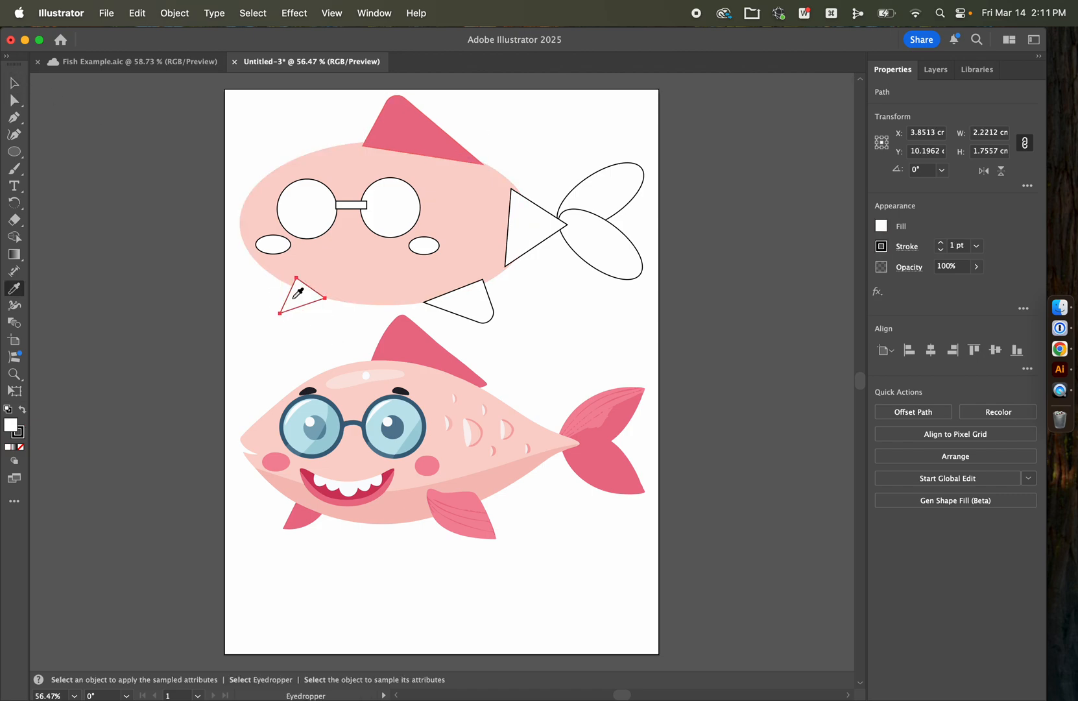
left_click(307, 517)
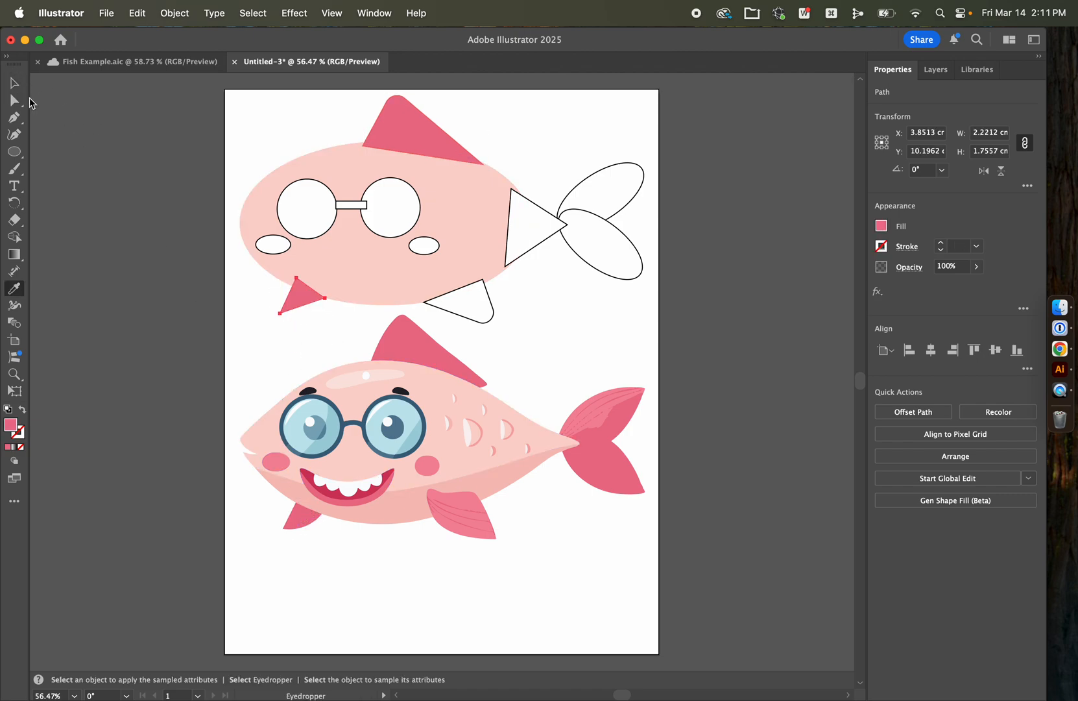
left_click(14, 83)
left_click(451, 304)
key("i")
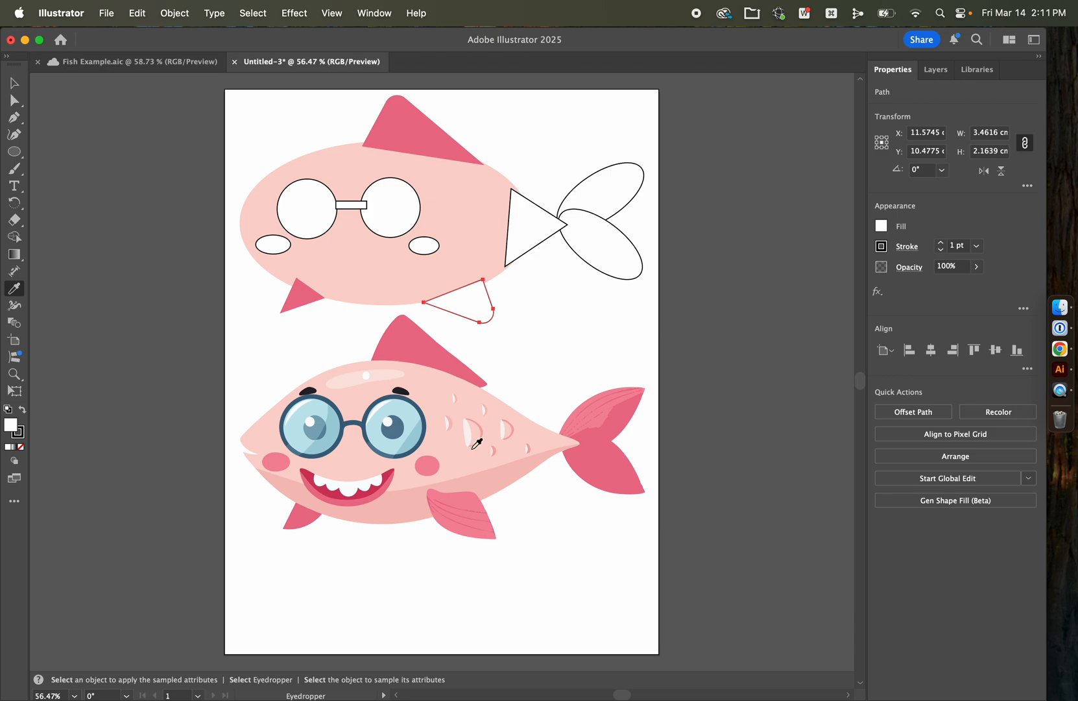
left_click(482, 517)
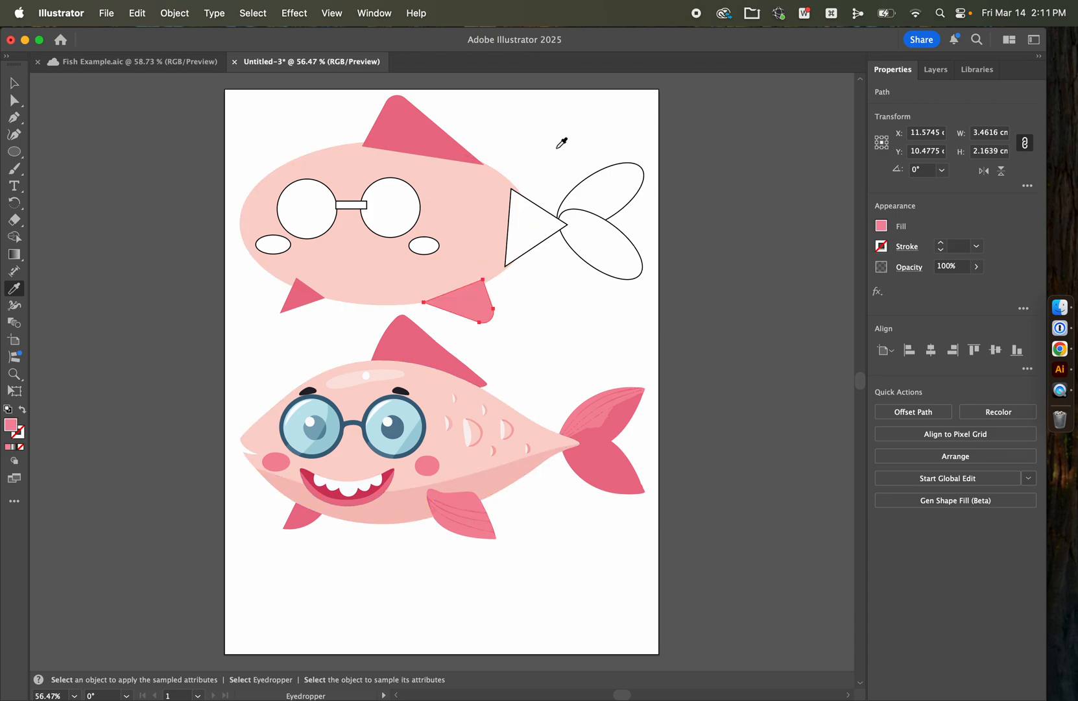
Step: Colour the tail-base triangle with the light blue sampled from the reference fish's glasses lens
left_click(521, 218, "super")
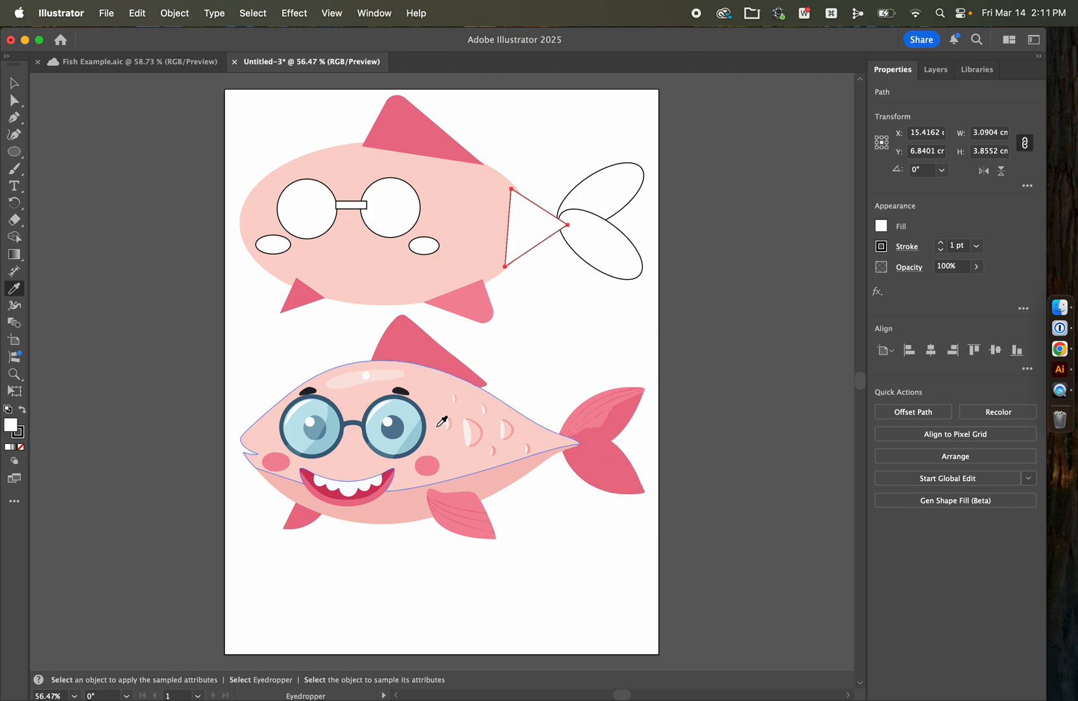
left_click(408, 420)
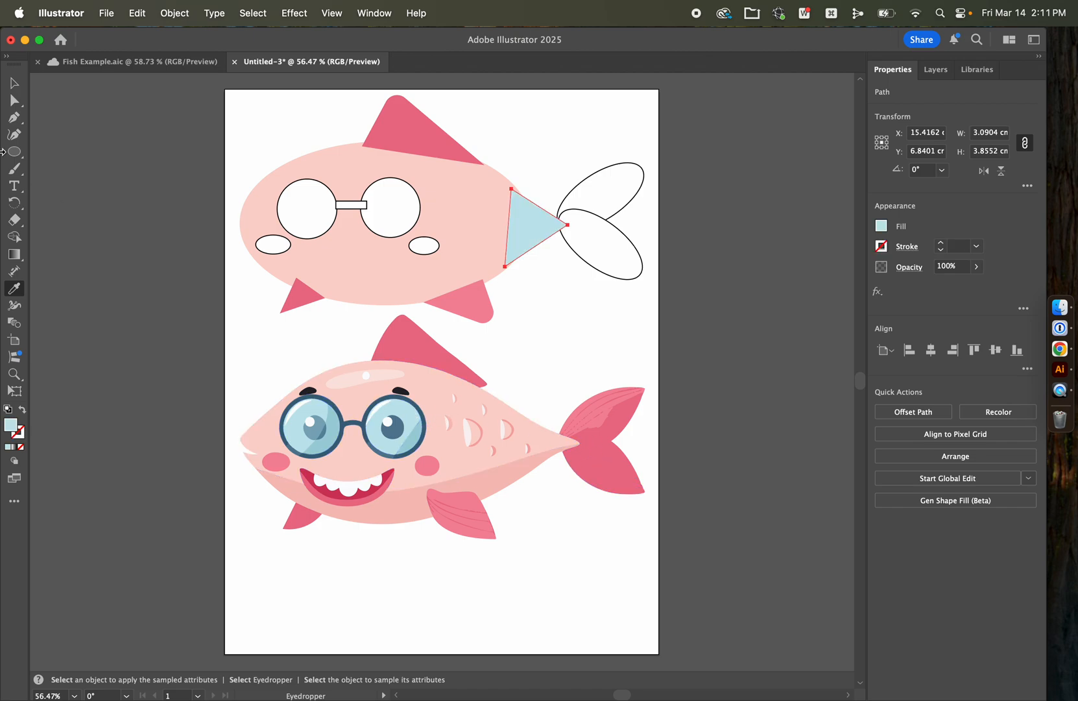
Step: Recolour the tail-base triangle with a bright magenta chosen in the Color Picker
left_click(17, 84)
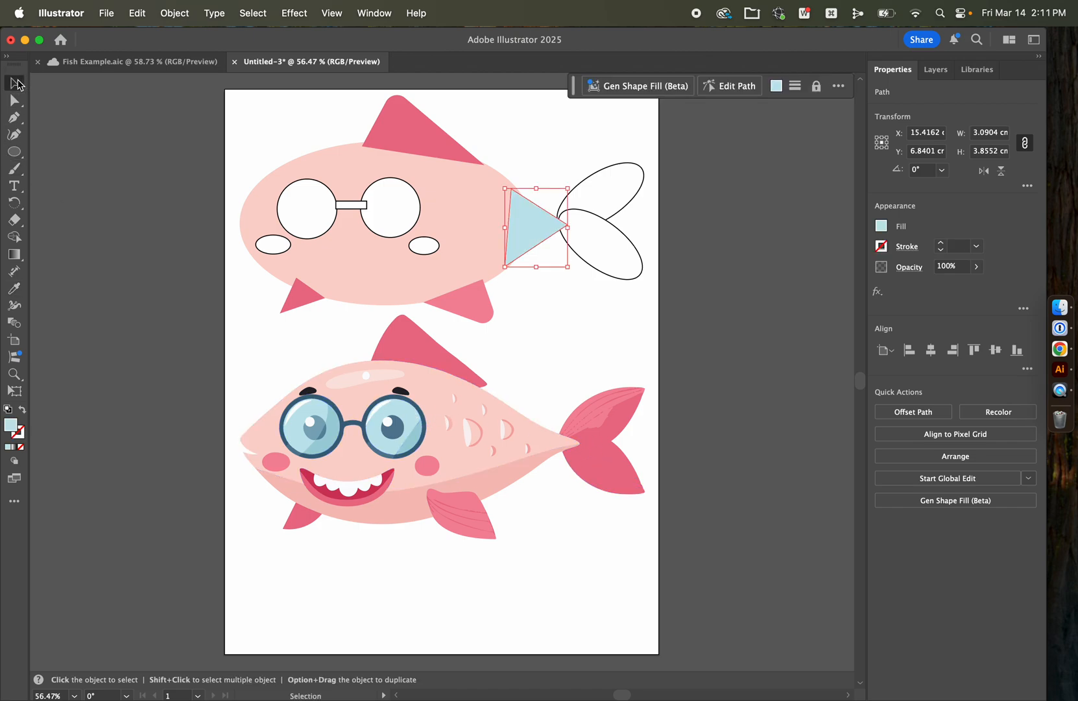
left_click(882, 226)
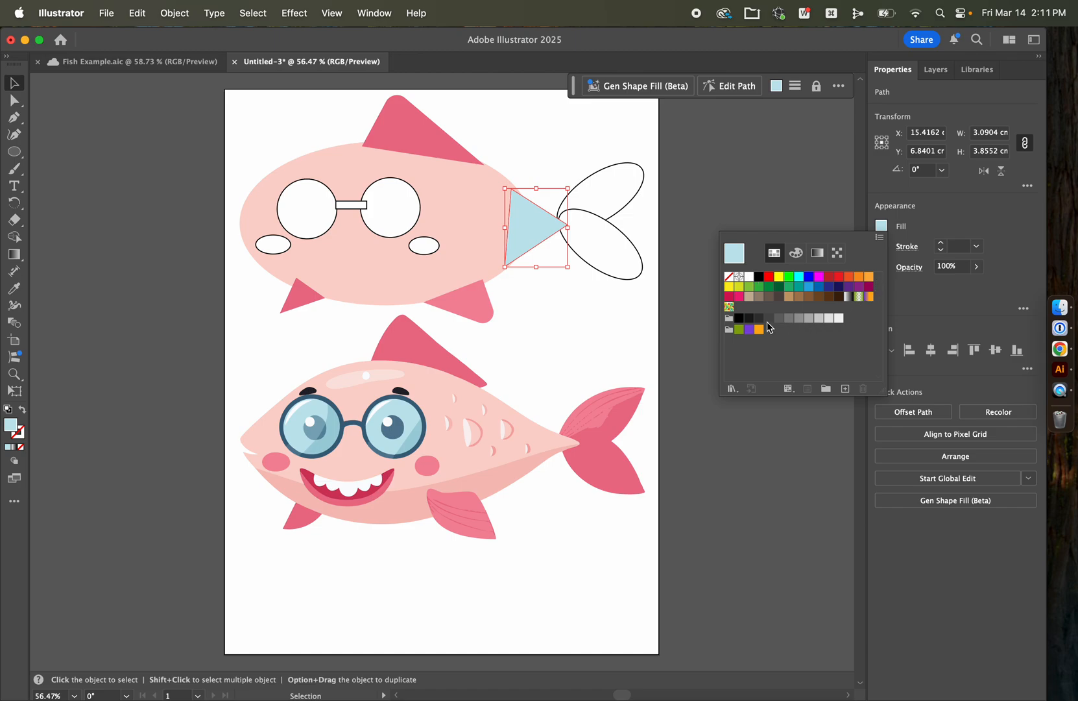
left_click(12, 432)
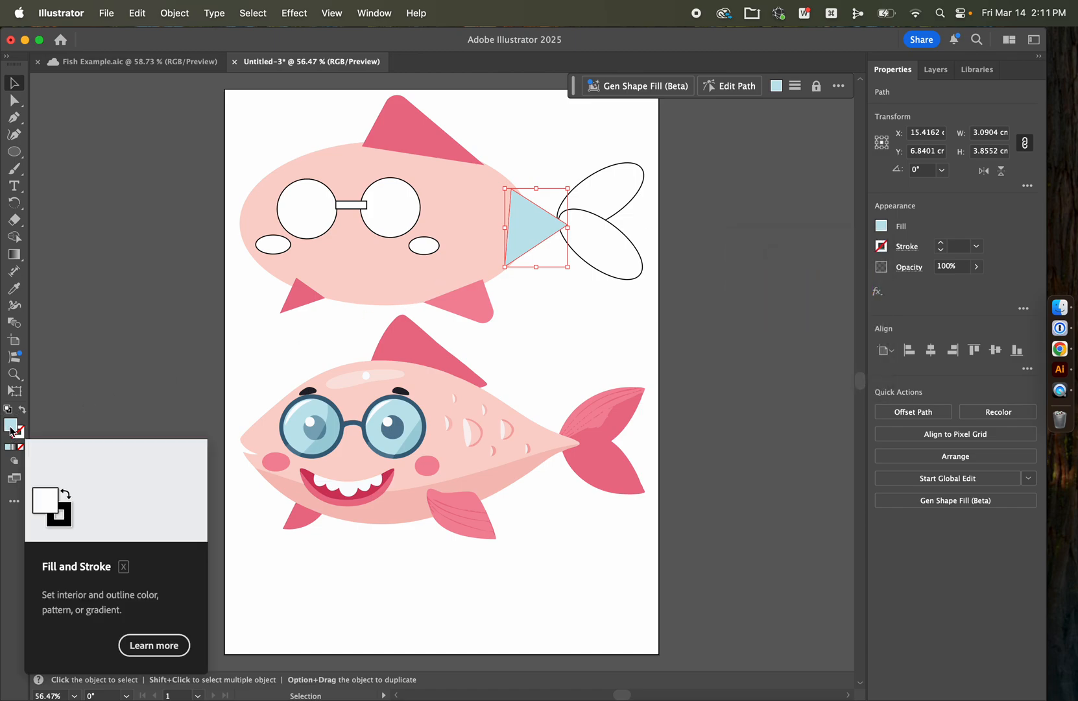
double_click(12, 432)
mouse_move(609, 447)
left_mouse_down()
mouse_move(686, 392)
mouse_move(574, 399)
mouse_move(614, 415)
mouse_move(574, 414)
mouse_move(579, 430)
left_mouse_up()
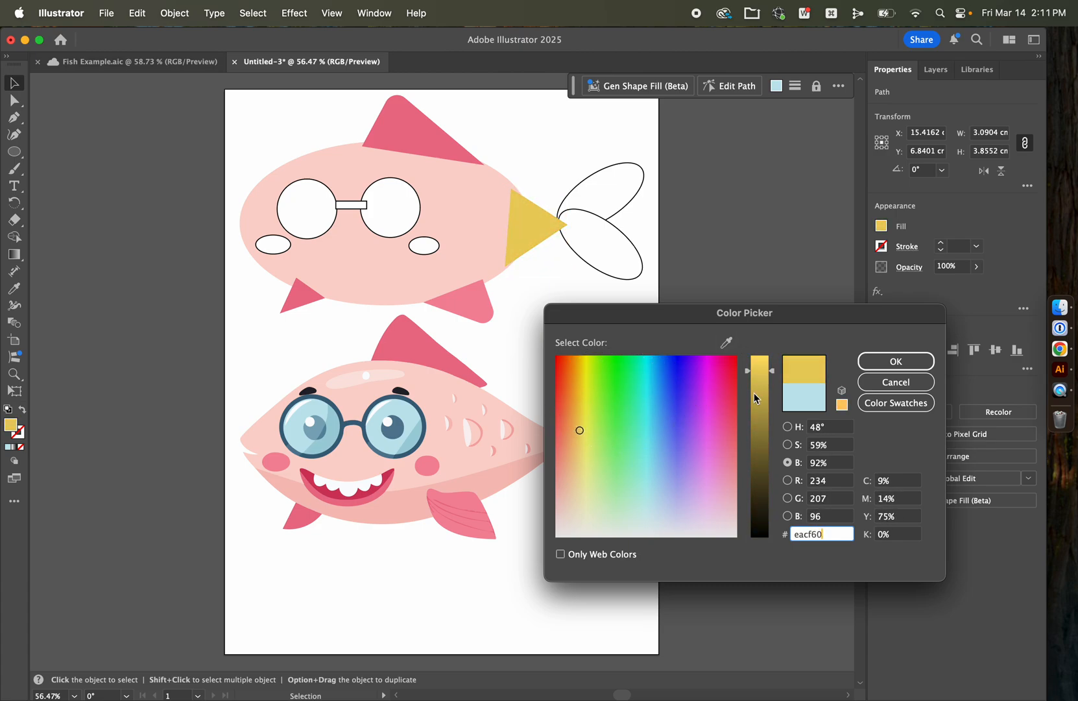
mouse_move(760, 395)
left_mouse_down()
mouse_move(760, 421)
mouse_move(760, 382)
left_mouse_up()
left_click_drag(676, 386, 717, 379)
left_click(865, 361)
left_click(752, 290)
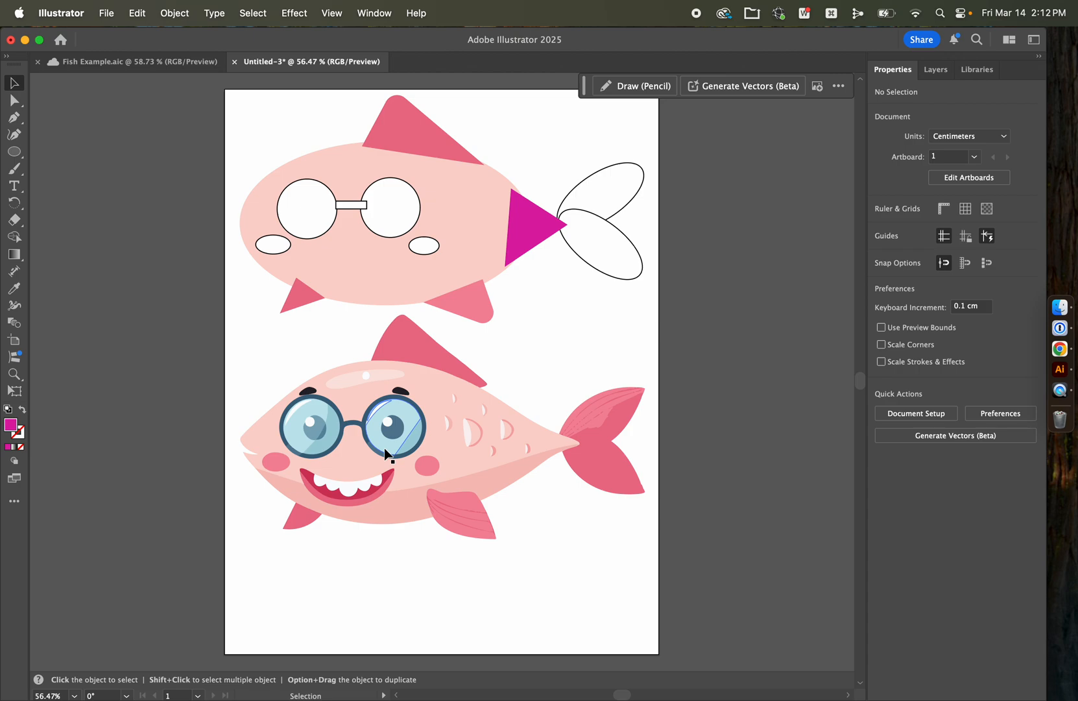
Step: Hide Layer 1 with the reference fish and add a new layer above Layer 2
left_click(936, 71)
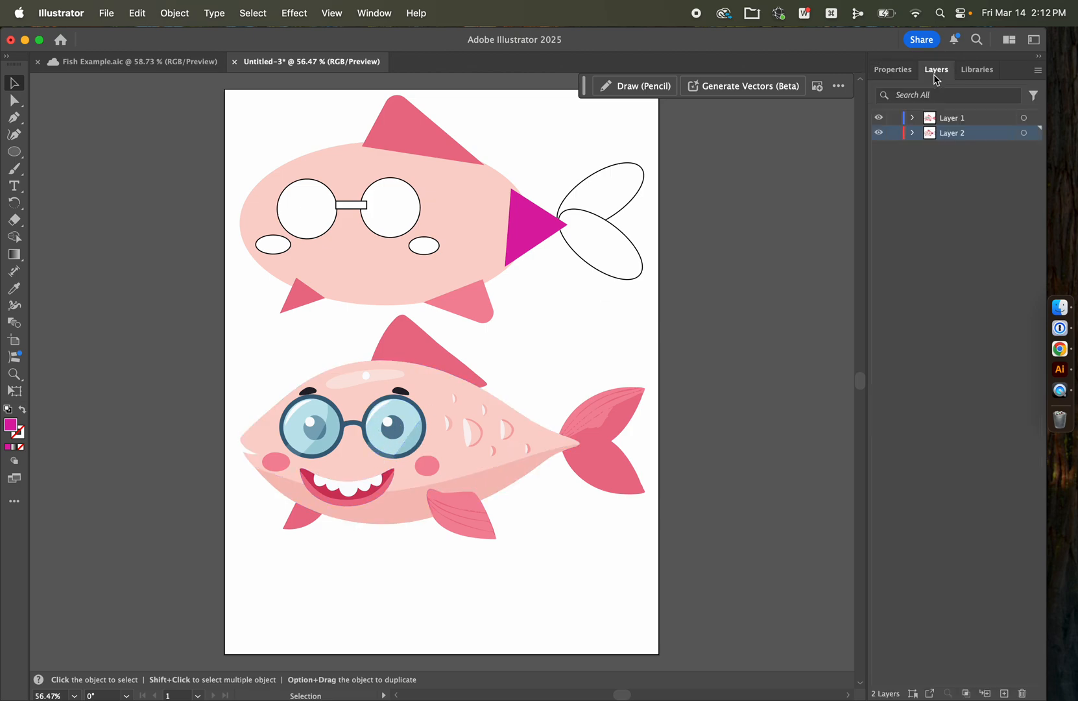
left_click(880, 118)
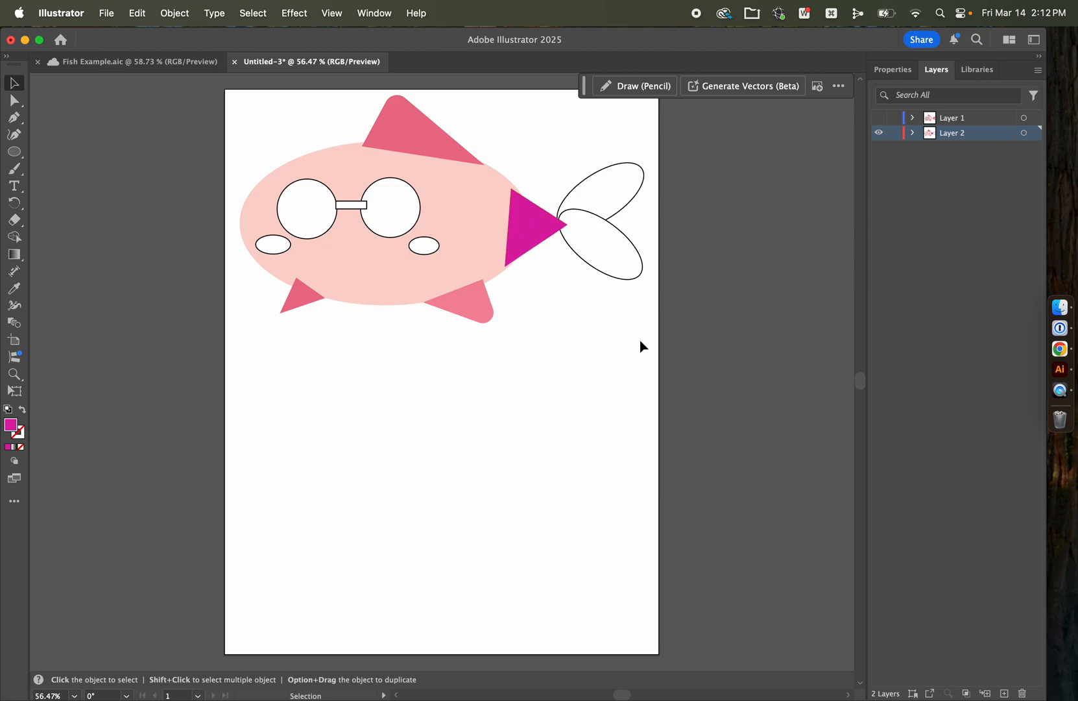
left_click(1006, 693)
left_click(929, 156)
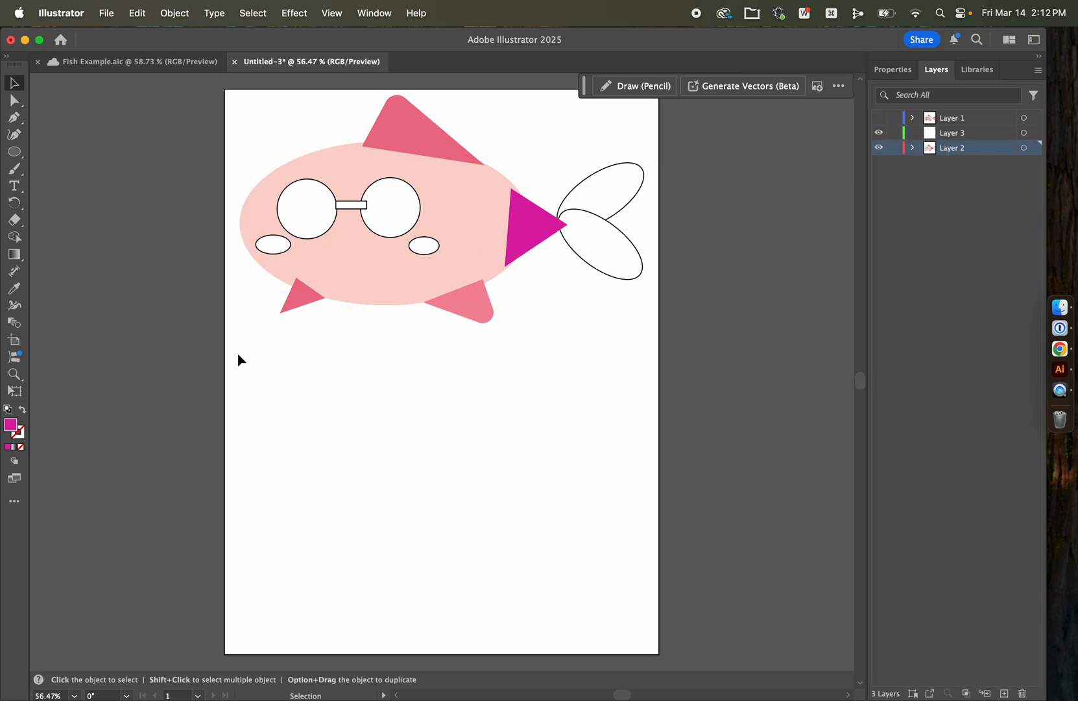
Step: Copy all shapes of the traced fish, hide Layer 2, and paste the copy onto Layer 3
left_click_drag(212, 359, 680, 105)
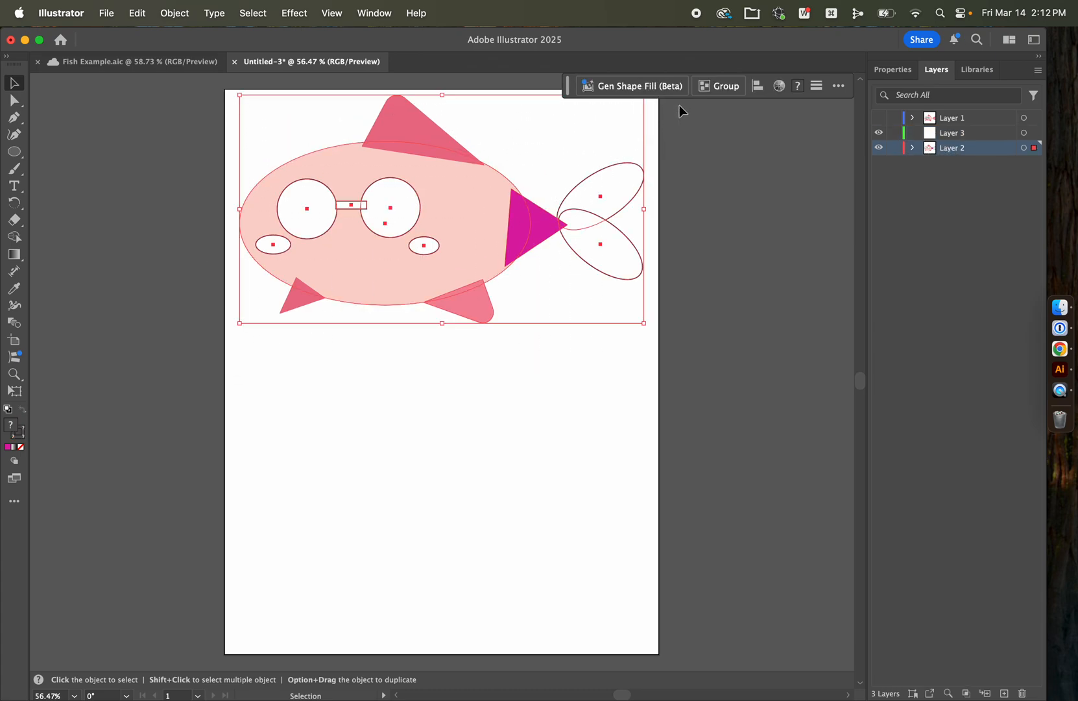
key("a")
key("v")
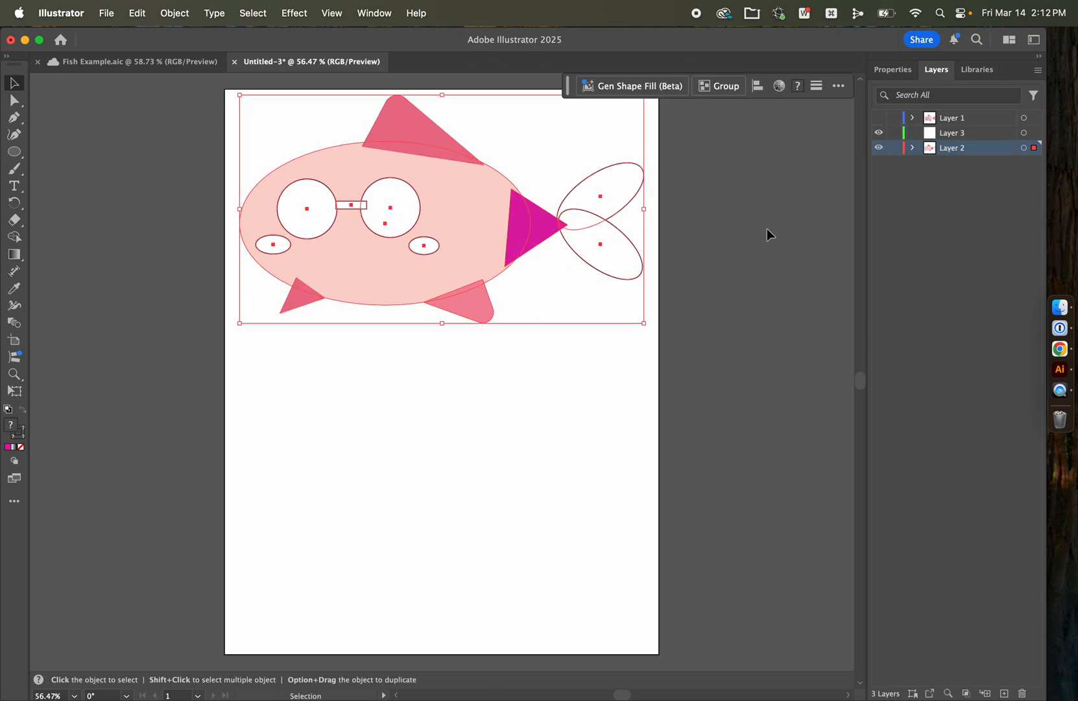
left_click(880, 149)
left_click(959, 135)
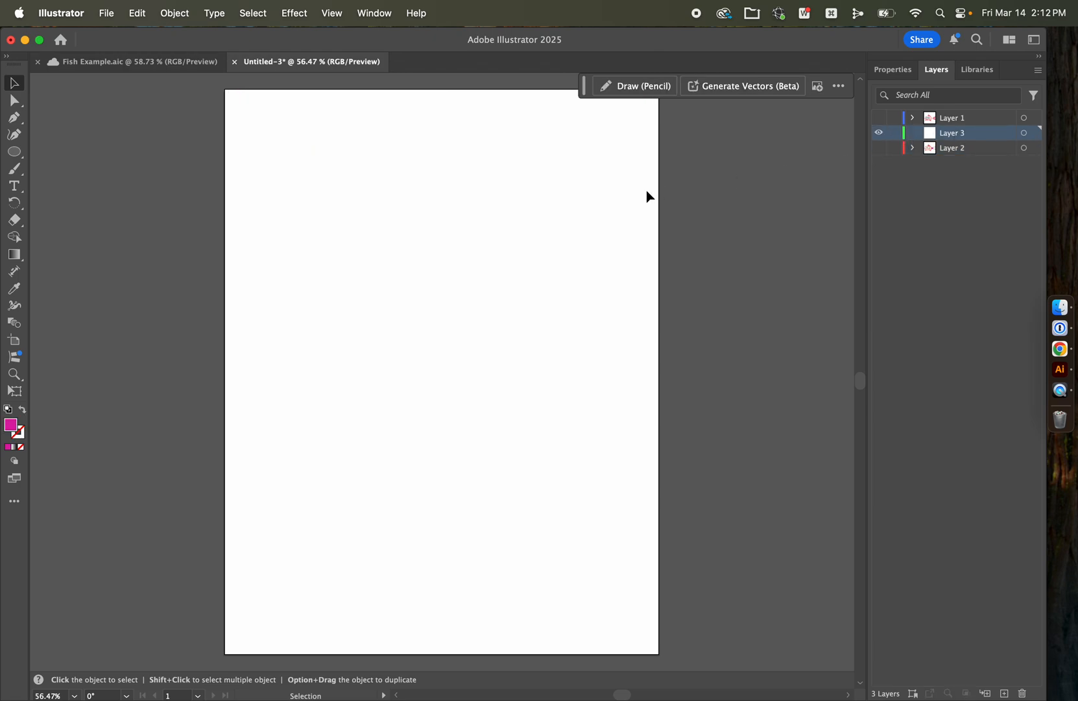
key("super+v")
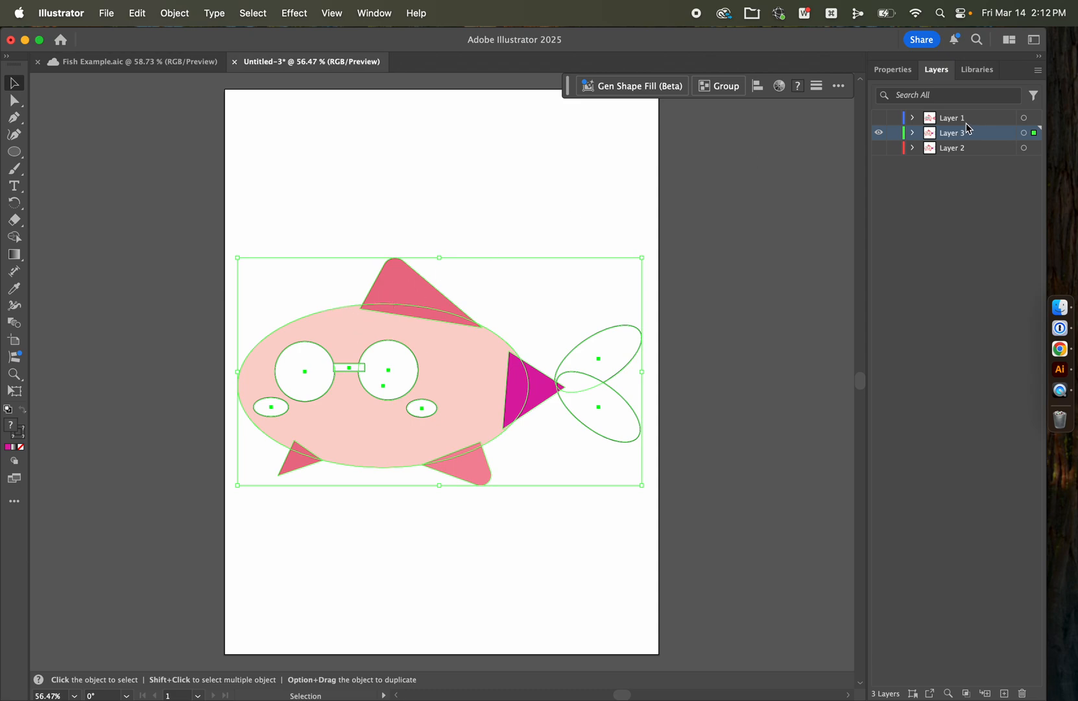
Step: Unite the pasted fish shapes into a single silhouette with Pathfinder
left_click(887, 72)
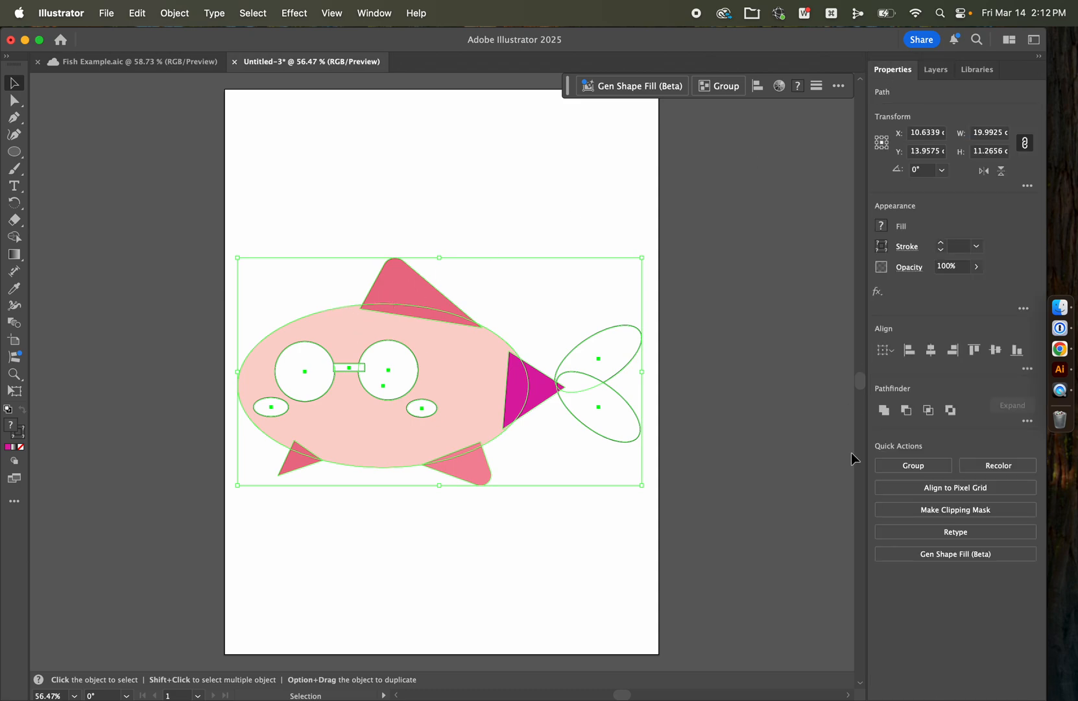
left_click(889, 413)
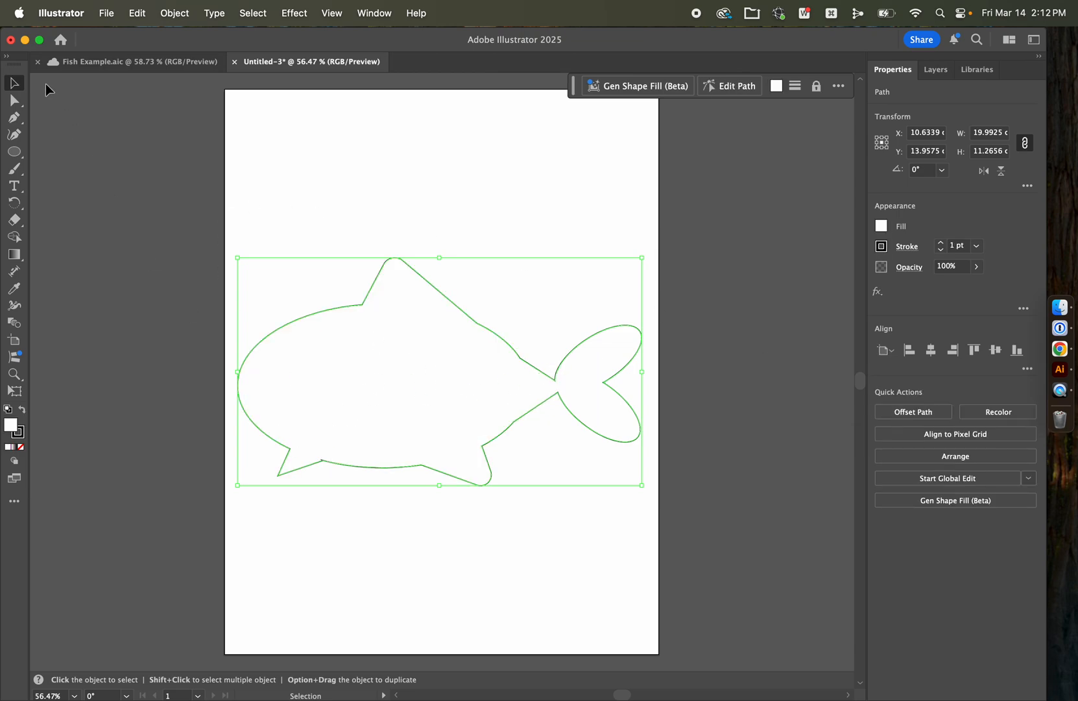
left_click(303, 183)
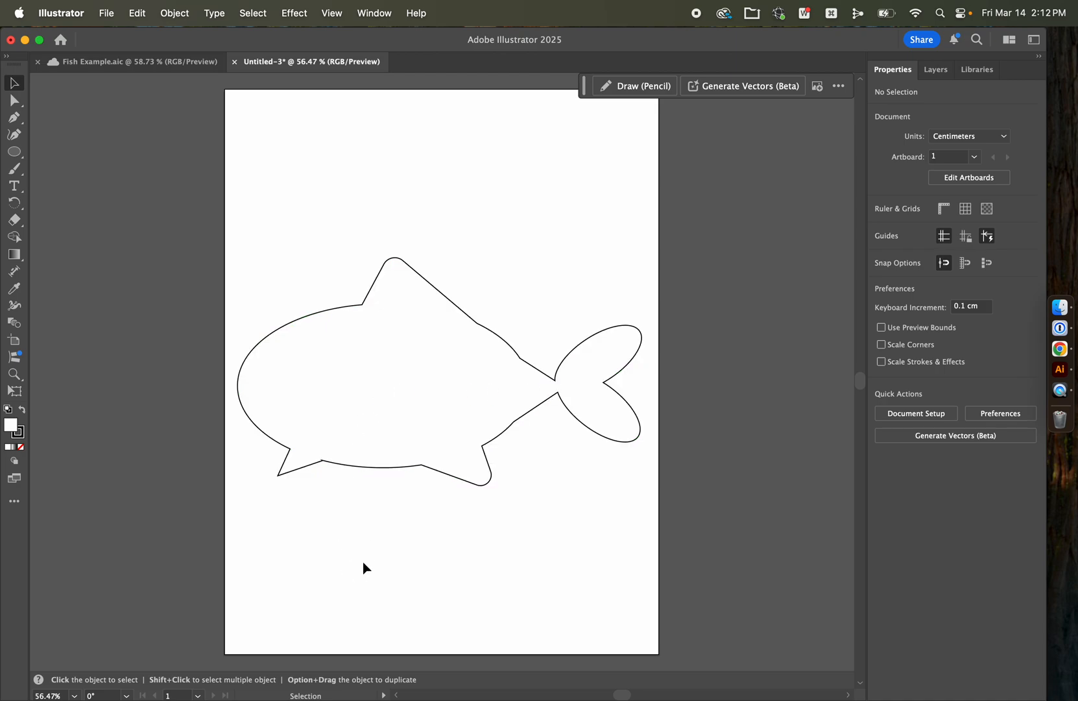
Step: Show Layer 1 and Layer 2 again and move the united silhouette down to the lower part of the page
left_click(940, 78)
left_click(880, 118)
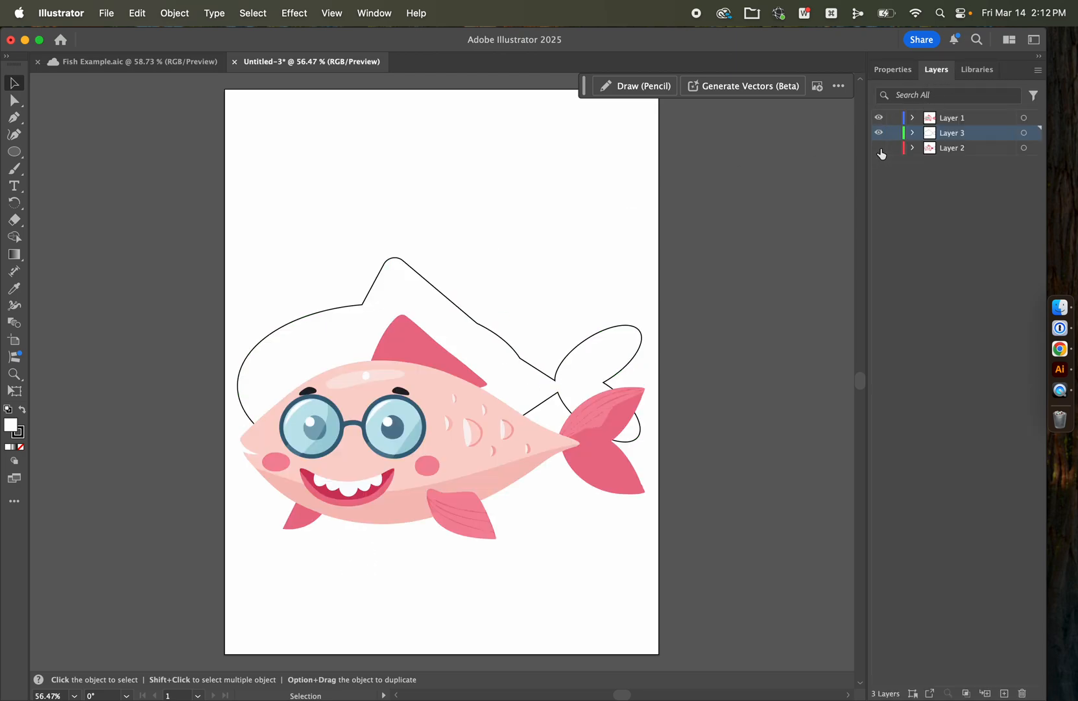
left_click(879, 148)
left_click_drag(464, 334, 464, 483)
Step: Group all shapes of the coloured traced fish and nudge the group slightly
left_click_drag(654, 303, 231, 129)
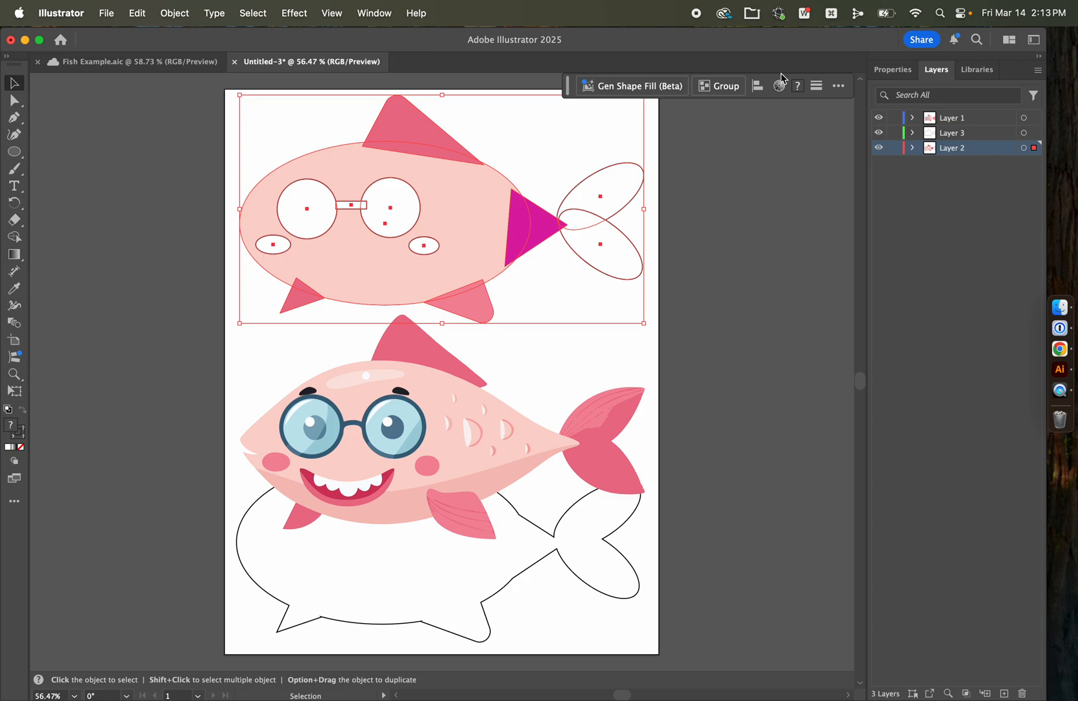
left_click(719, 86)
left_click(715, 371)
mouse_move(498, 238)
left_mouse_down()
mouse_move(672, 178)
mouse_move(511, 217)
mouse_move(497, 245)
left_mouse_up()
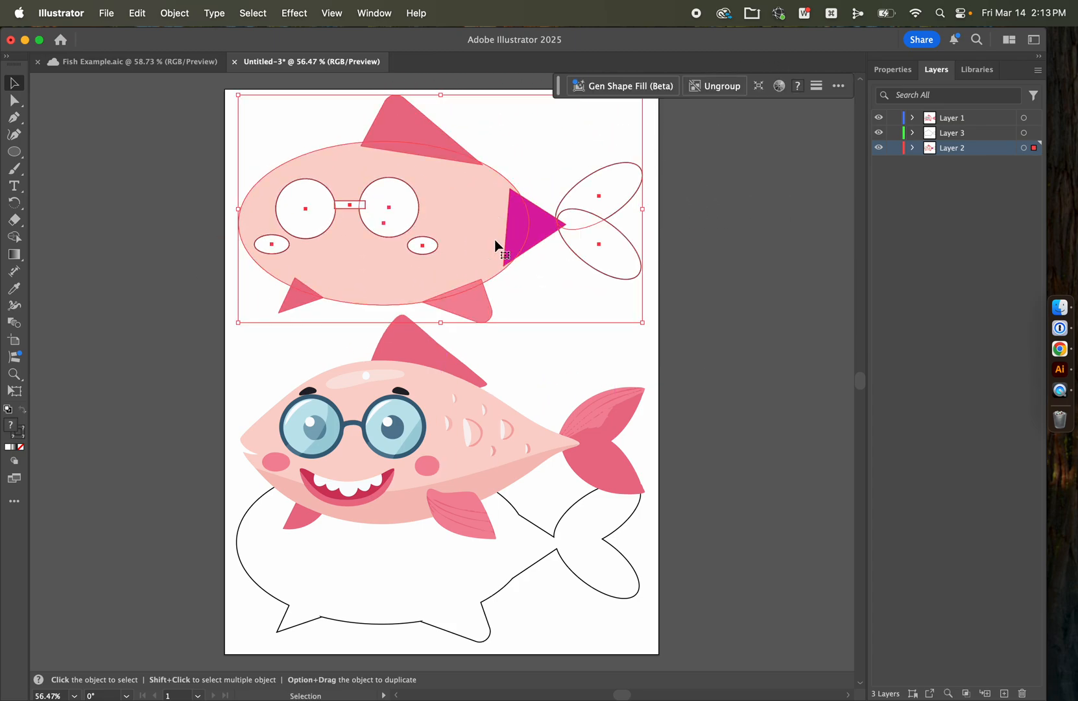
left_click(702, 344)
Step: Move the reference fish slightly up and to the left, closer to the traced fish
mouse_move(443, 478)
left_mouse_down()
mouse_move(421, 445)
mouse_move(432, 469)
left_mouse_up()
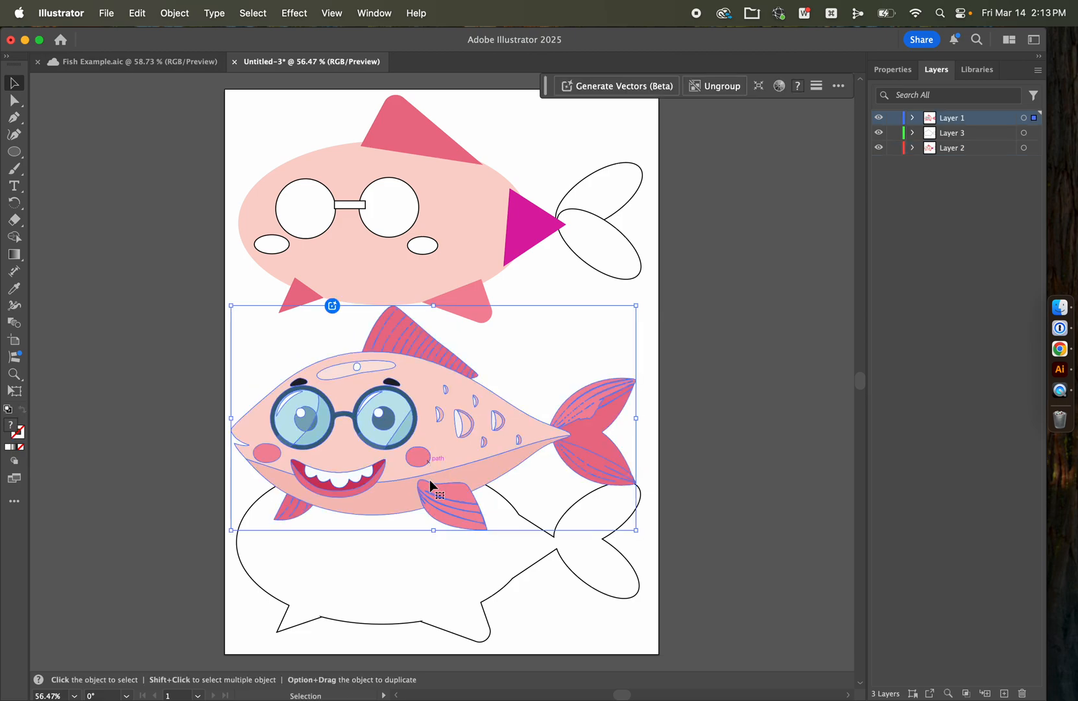
left_click(479, 584)
left_click(742, 551)
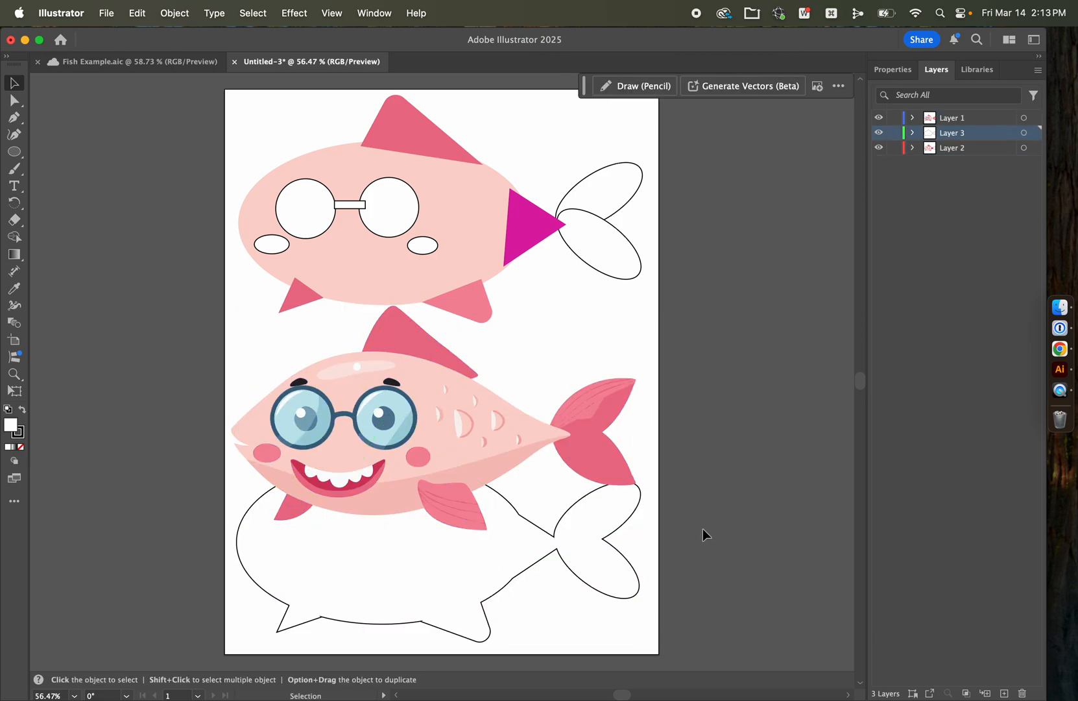
Step: Save the document to the computer's Downloads folder as an Adobe Illustrator (ai) file named with the student's full name
key("super+s")
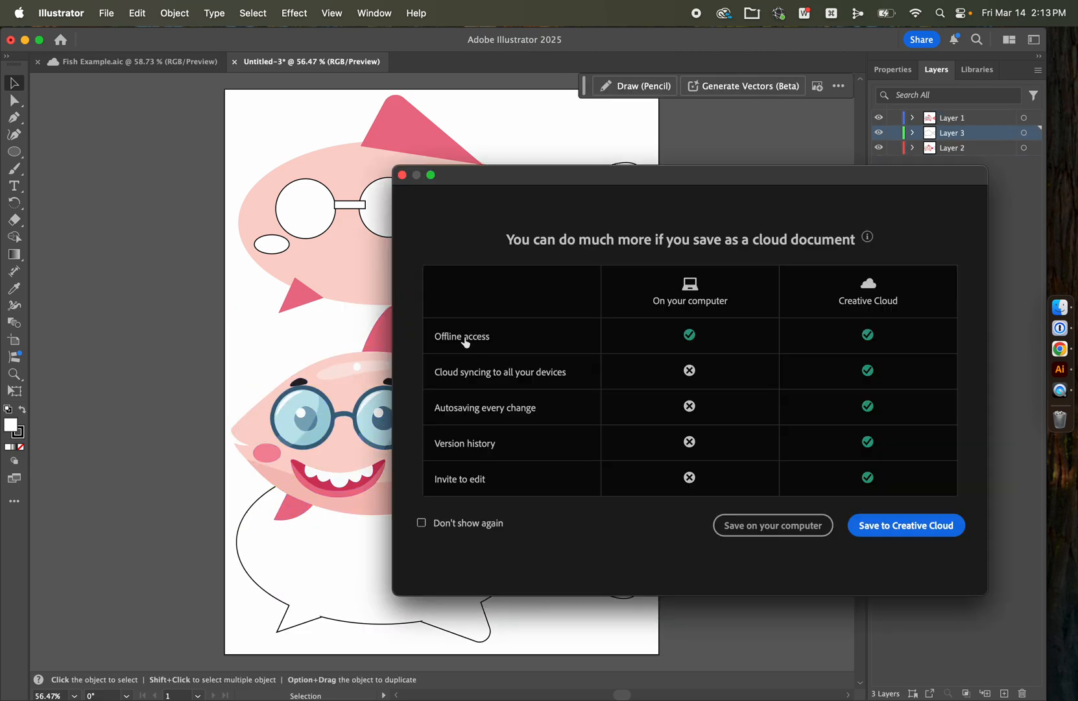
left_click(760, 531)
type("Mitchell Griest.ai")
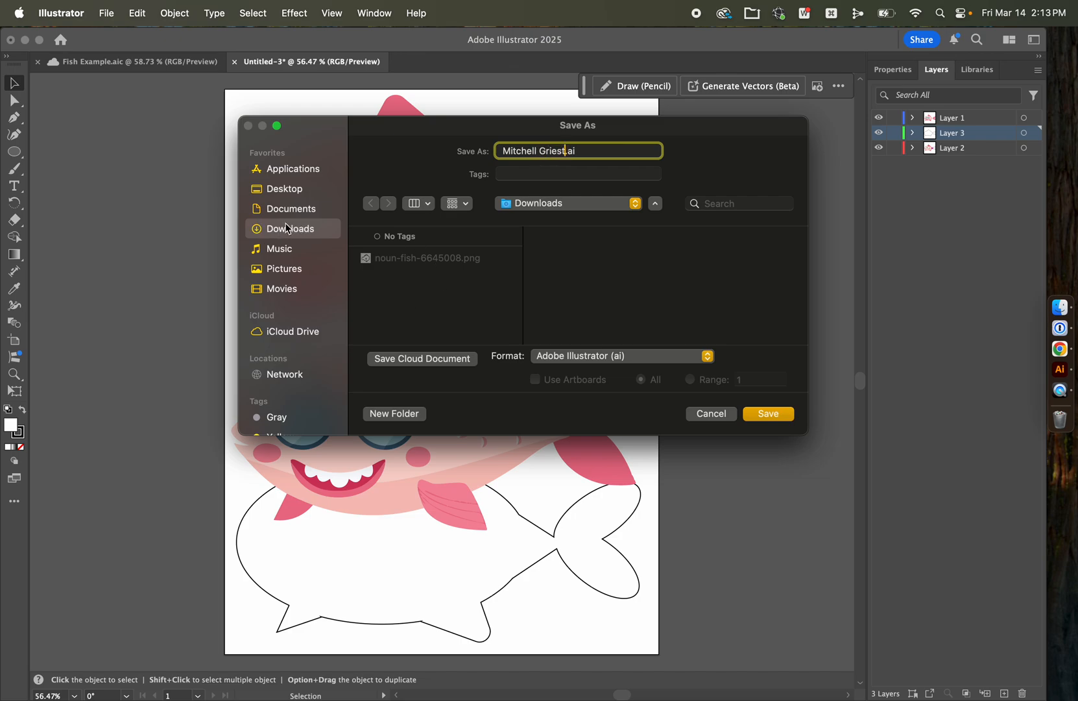
left_click(768, 414)
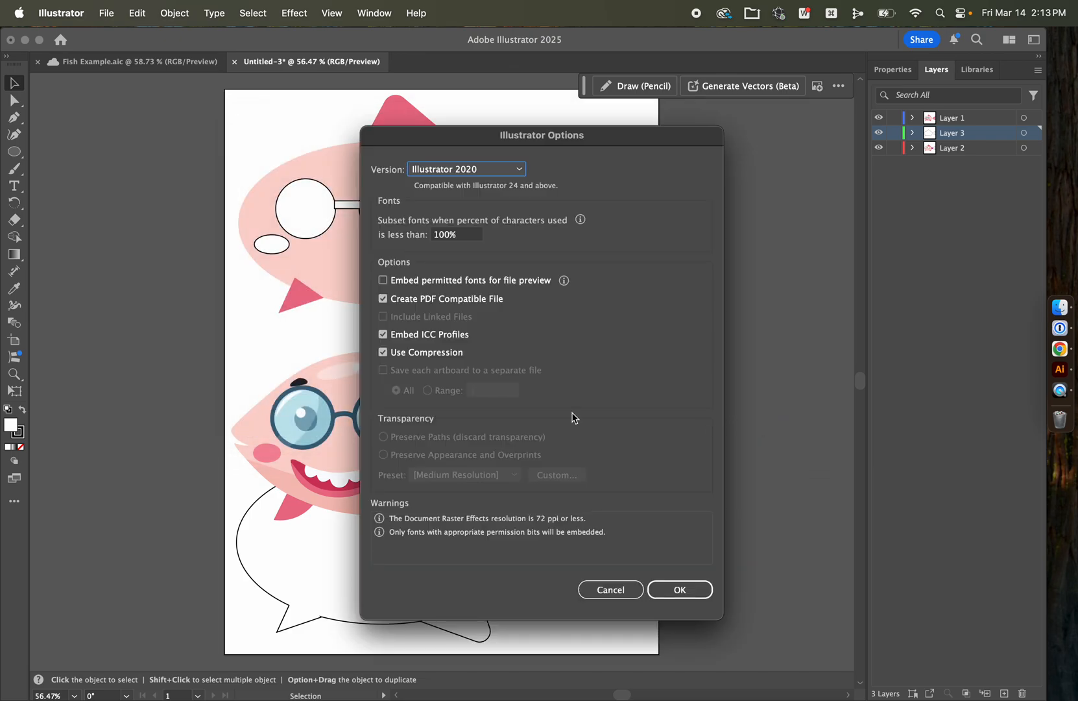
left_click(712, 588)
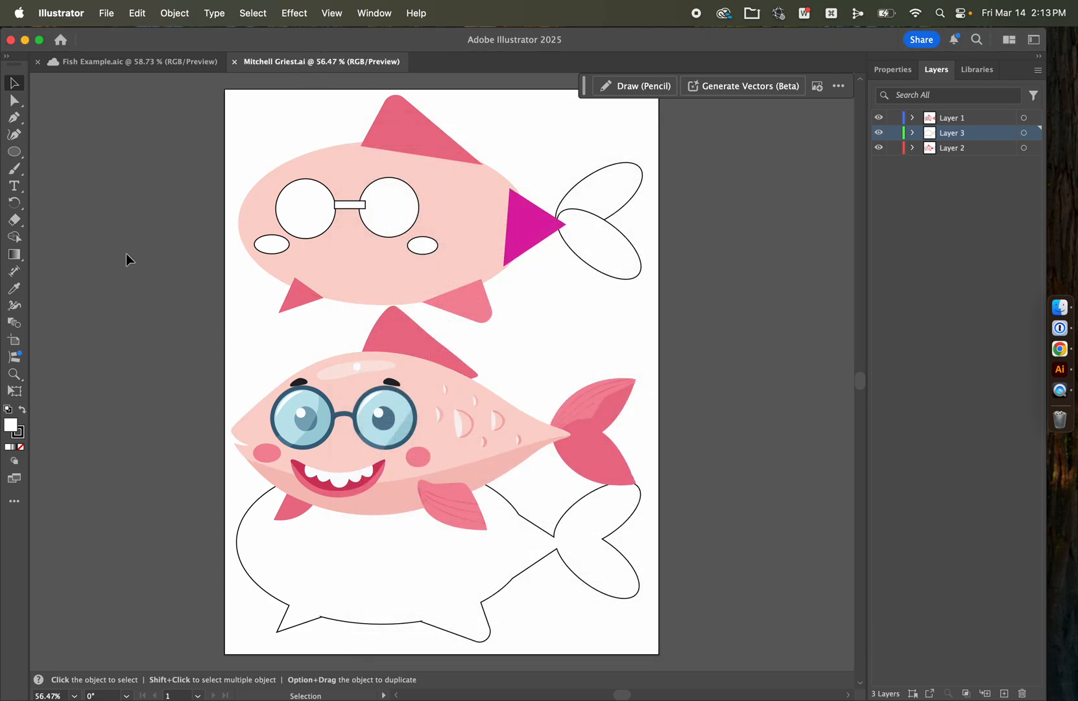
Step: Create a new 21.49 x 27.94 cm portrait document in RGB Color
left_click(324, 270)
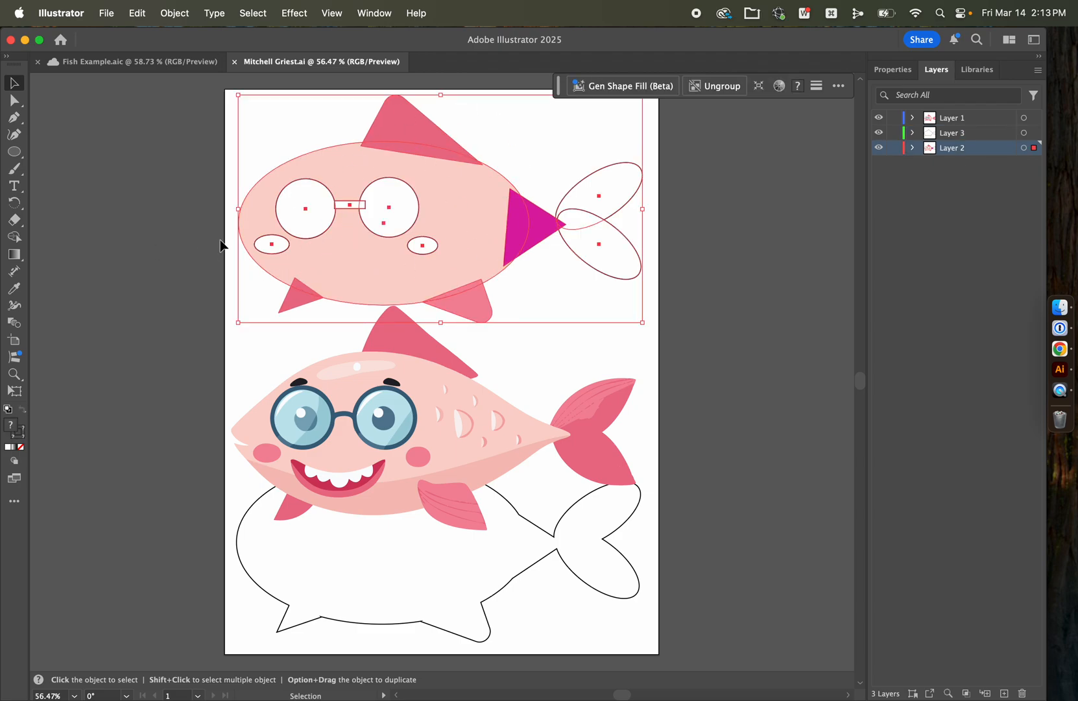
key("a")
key("super+n")
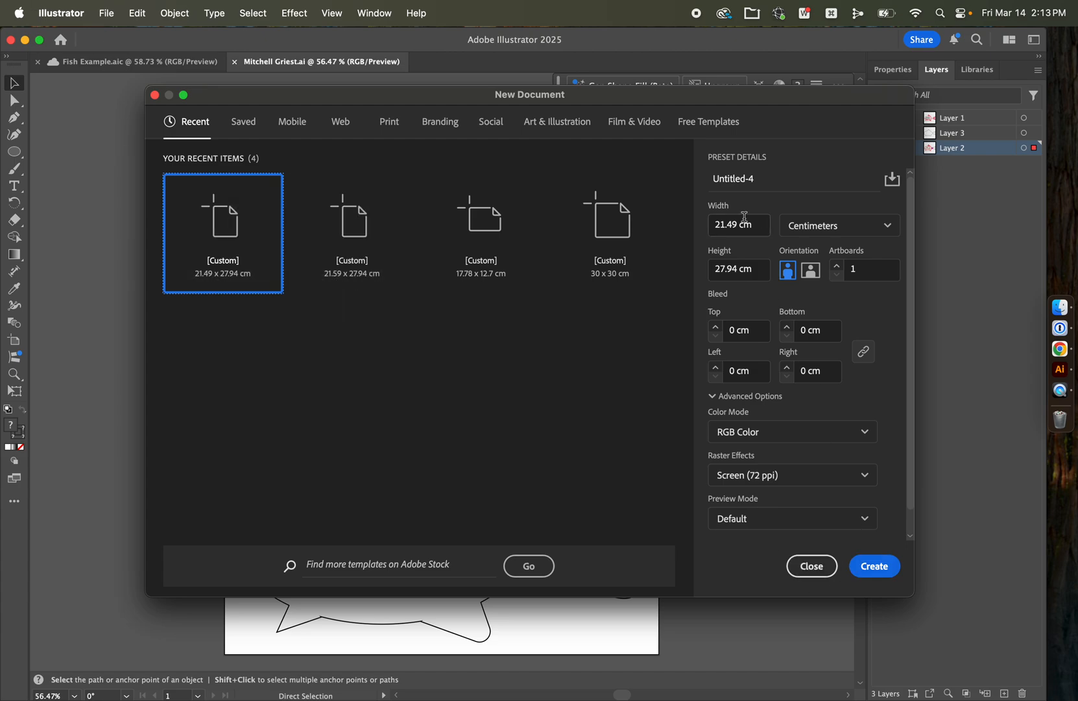
left_click(875, 567)
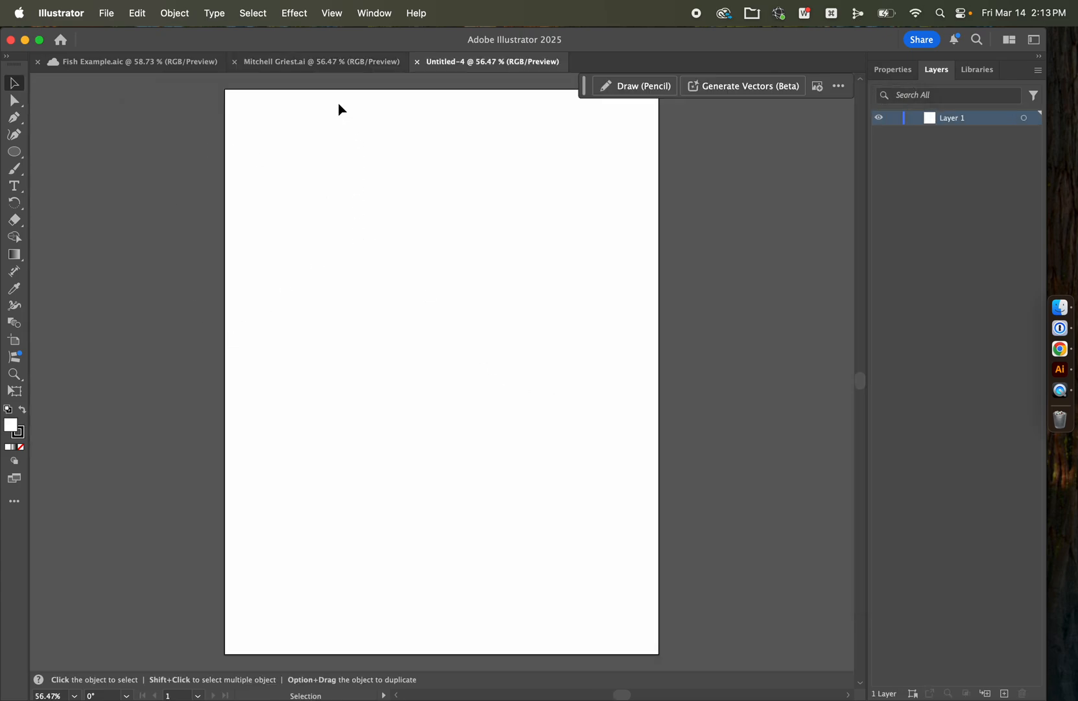
Step: Copy the grouped traced fish from the saved document and paste it into the new document
left_click(303, 62)
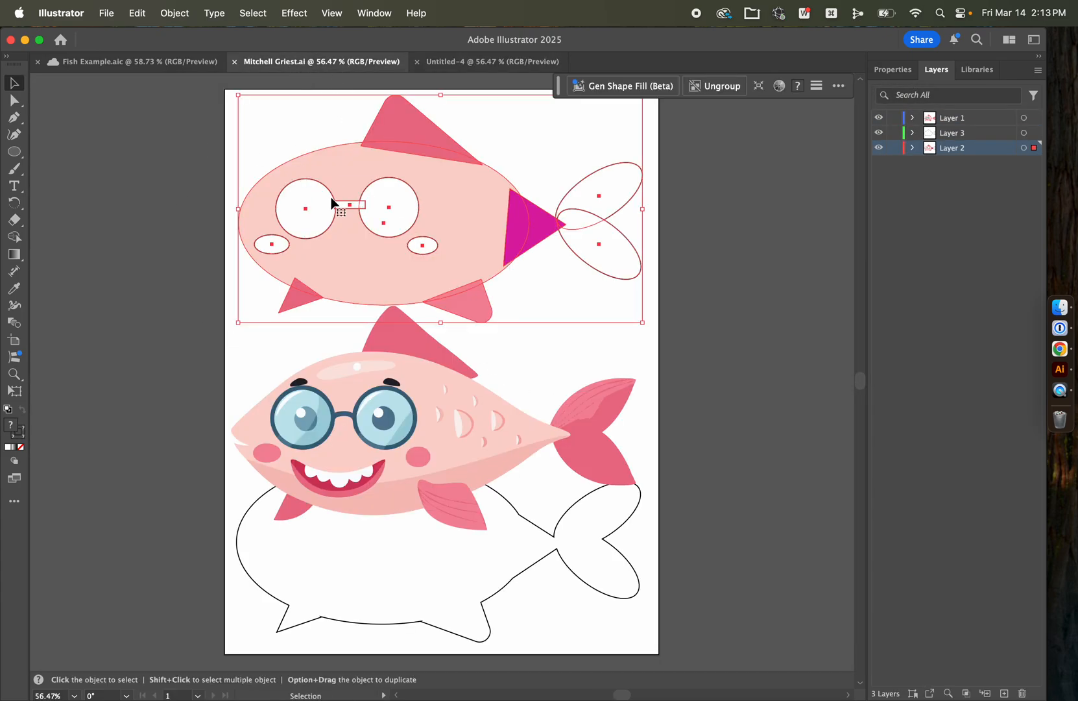
left_click(149, 179)
left_click(345, 175)
key("a")
key("v")
left_click(476, 62)
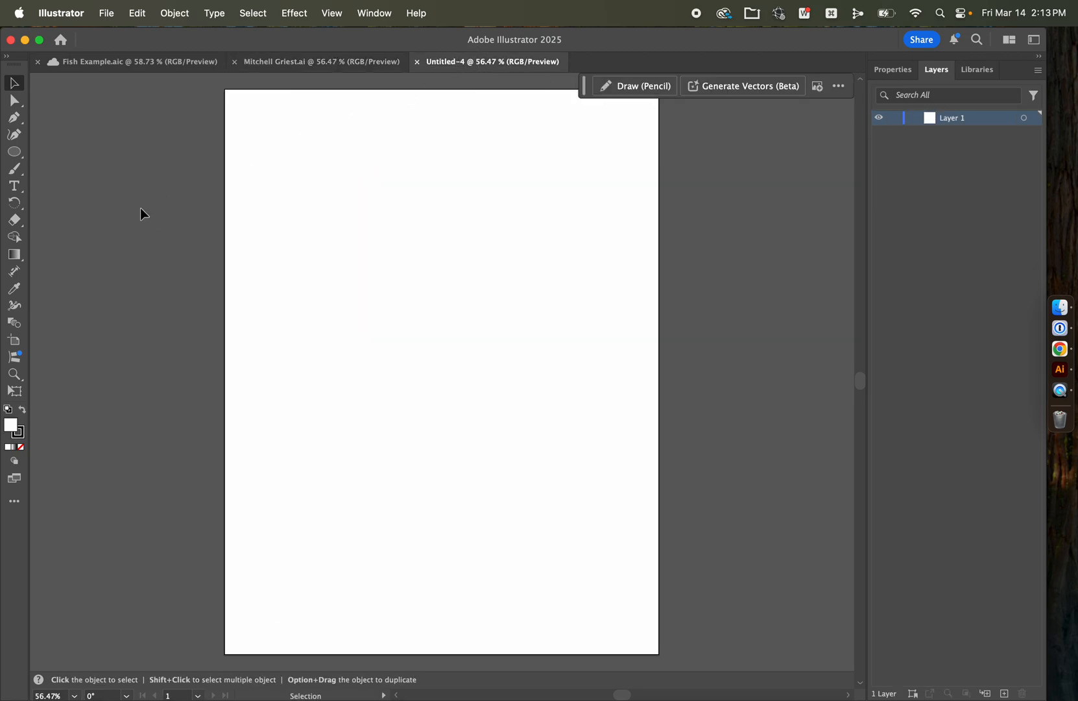
key("super+v")
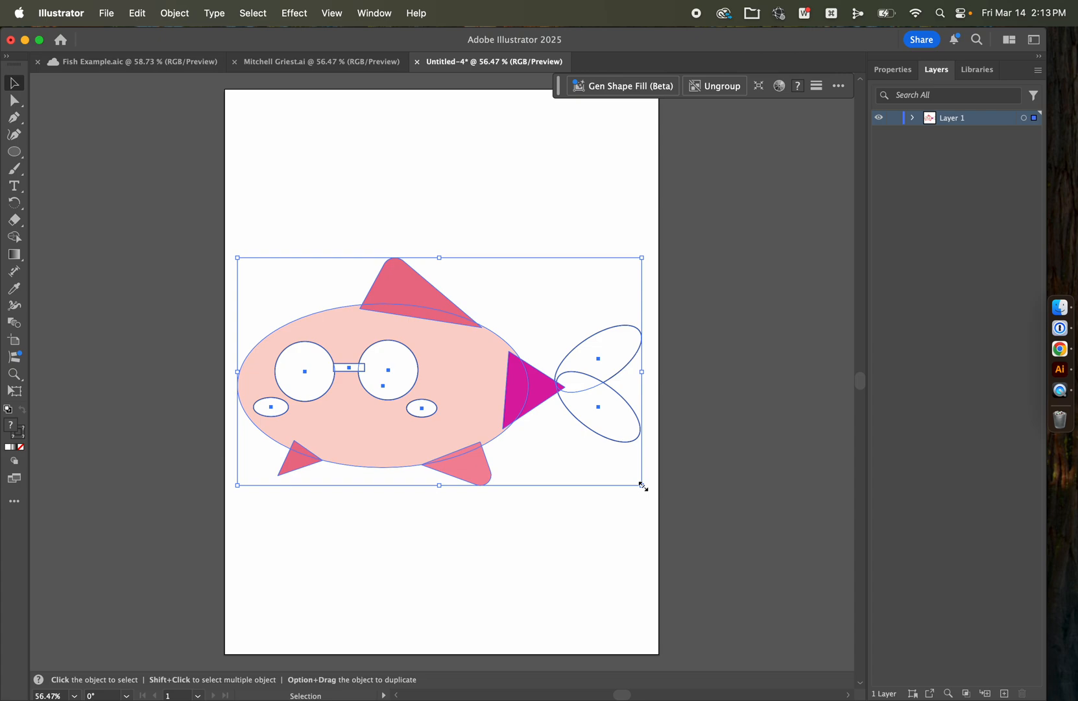
Step: Scale the pasted fish down to about half the page width and place it in the page's upper-left corner
left_click_drag(641, 486, 504, 387)
mouse_move(354, 352)
left_mouse_down()
mouse_move(381, 184)
mouse_move(361, 191)
left_mouse_up()
left_click(458, 315)
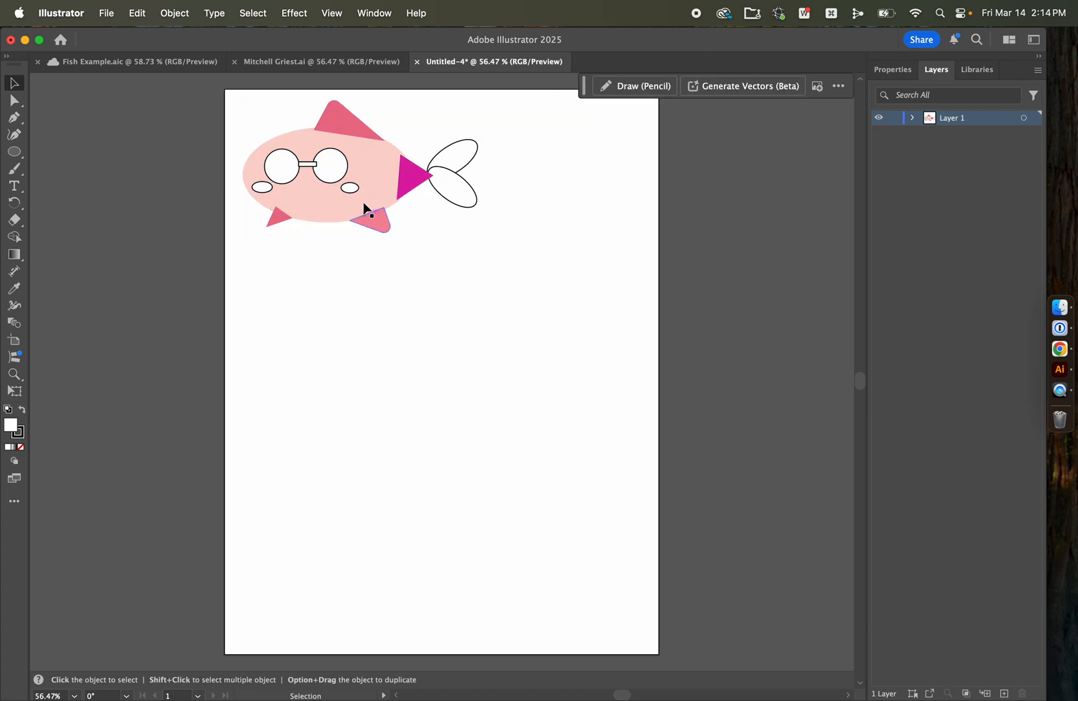
Step: Duplicate the small fish down the page in a staggered arrangement and delete the surplus copy at the lower right
left_click_drag(329, 204, 342, 583)
left_click_drag(549, 481, 531, 486)
left_click_drag(351, 534, 342, 508)
left_click_drag(522, 441, 533, 427)
left_click_drag(366, 516, 536, 575)
left_click(537, 575)
key("Delete")
Step: Adjust the positions of the fish copies to space the five fish out in a zigzag pattern
left_click_drag(349, 542, 354, 575)
left_click_drag(544, 445, 542, 466)
left_click_drag(388, 367, 386, 375)
left_click_drag(366, 564, 376, 563)
left_click(149, 376)
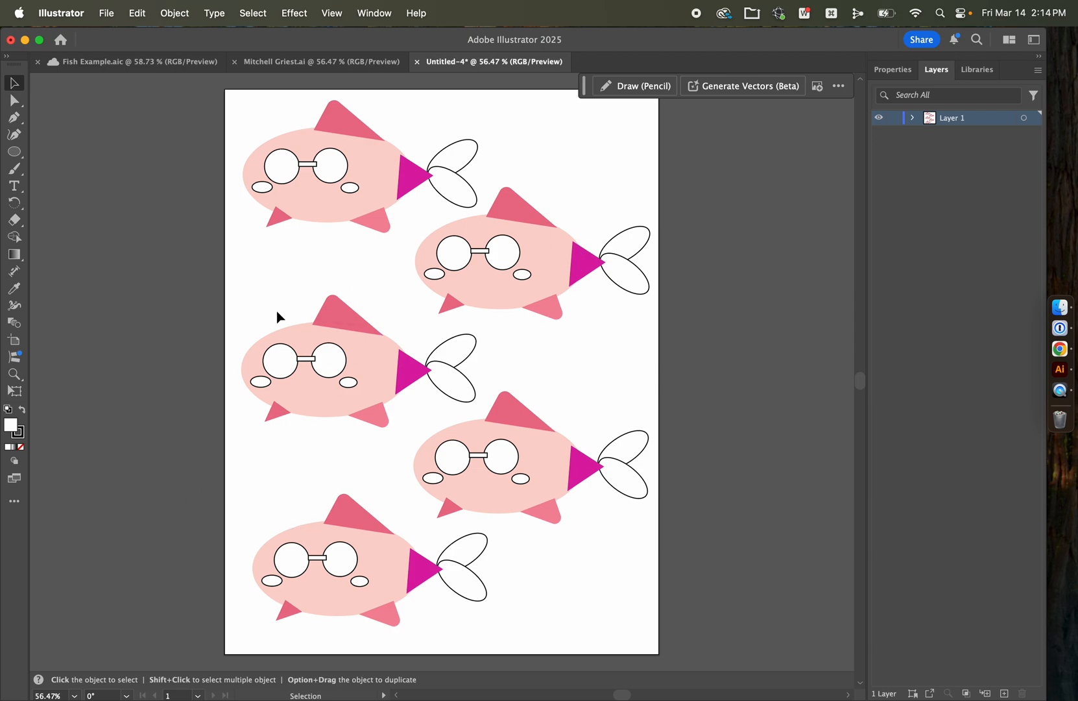
Step: Save the five-fish document on the computer in Downloads as an Illustrator file, named with the student's full name followed by FOR PRINTING
key("a")
key("super+s")
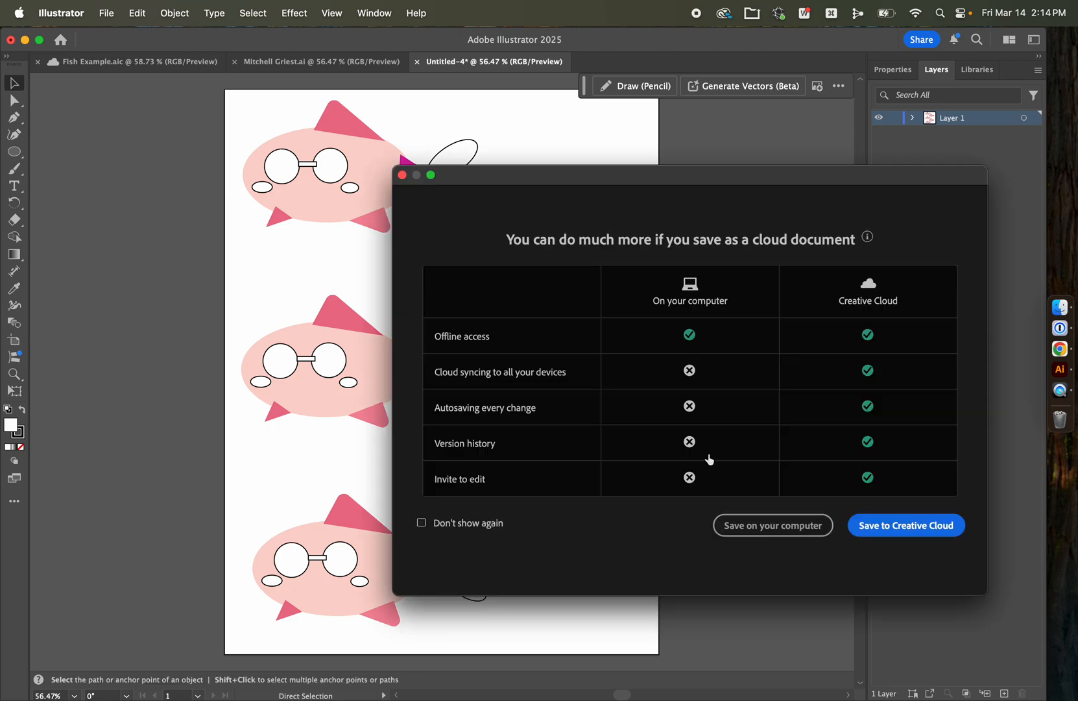
left_click(752, 525)
type("Mitchell Griest")
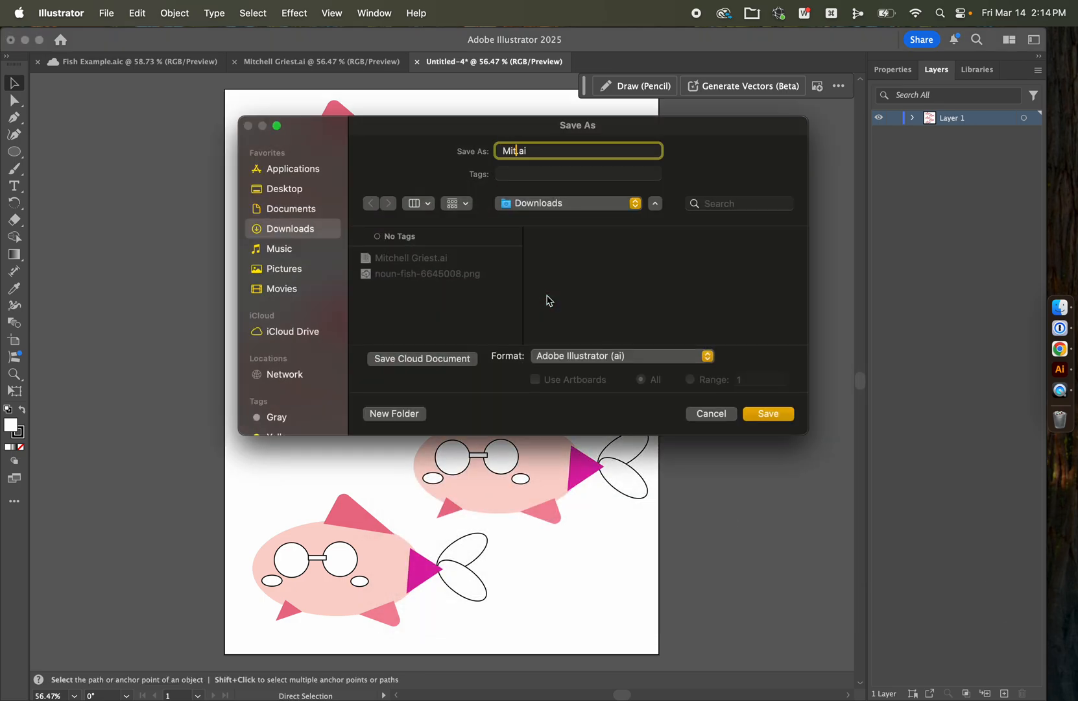
type(" FOR PRINTING")
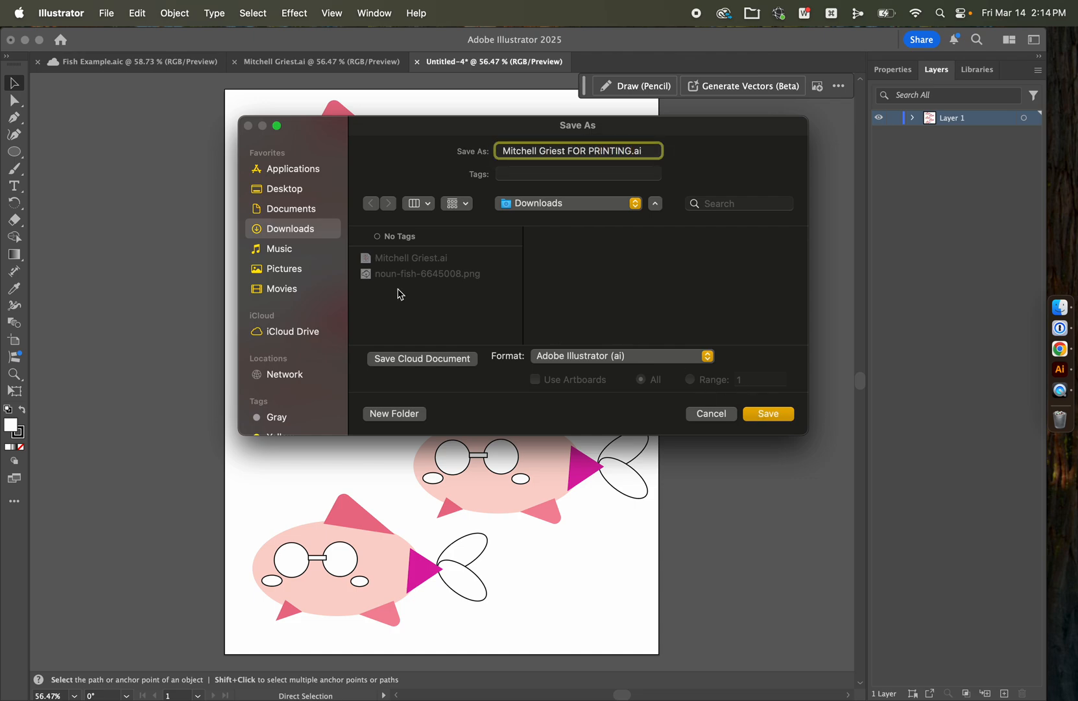
left_click(769, 414)
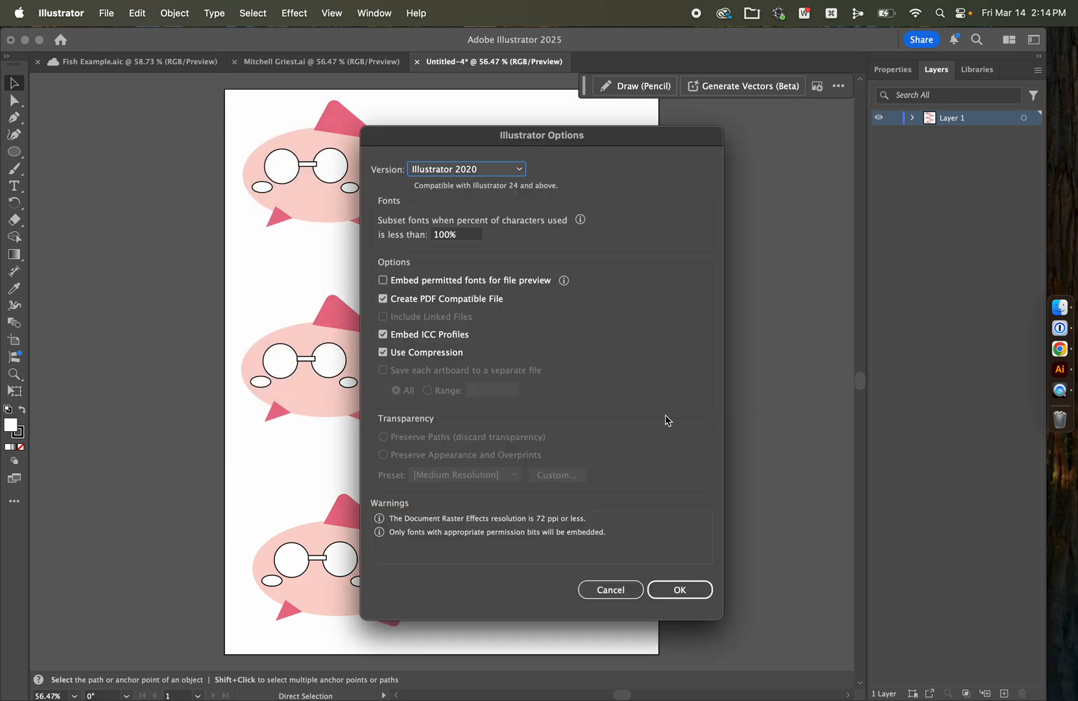
left_click(683, 588)
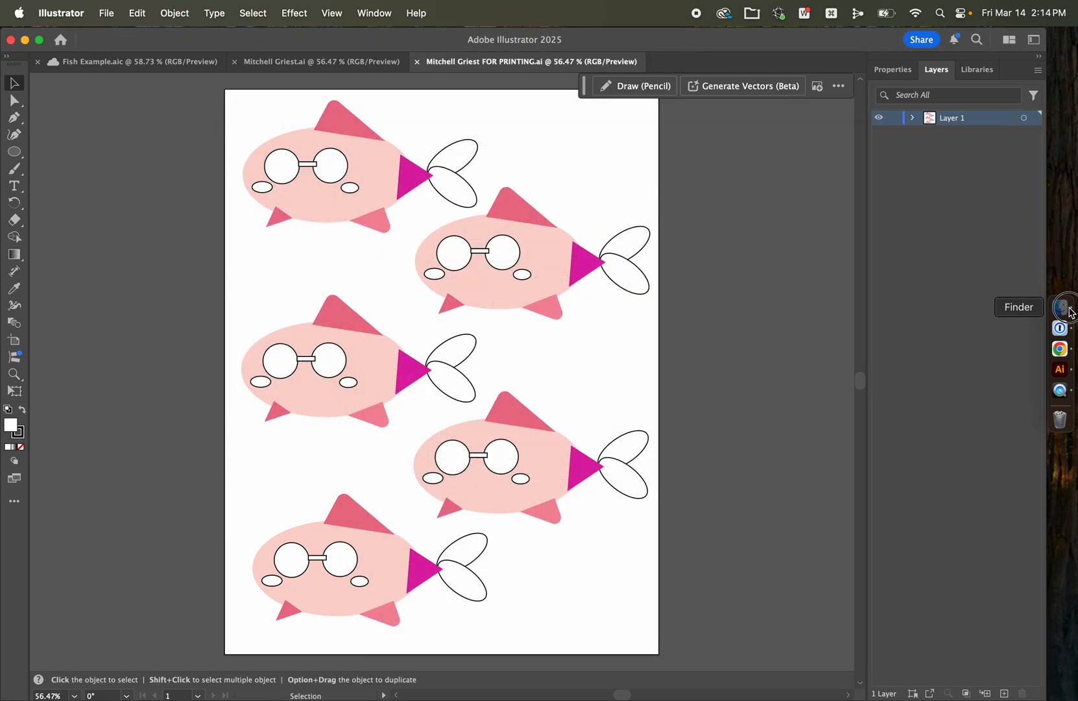
Step: Switch to Finder and compare the previews of the two saved Illustrator files in Downloads
left_click(1060, 307)
left_click(411, 189)
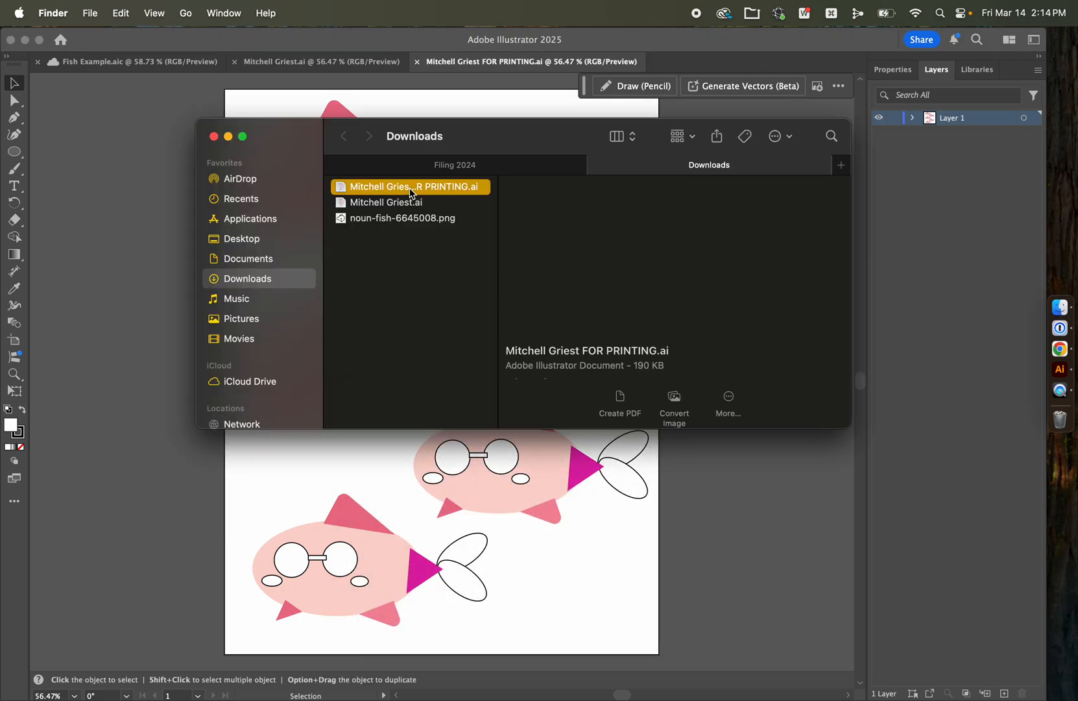
key("Down")
key("Up")
key("Down")
key("Up")
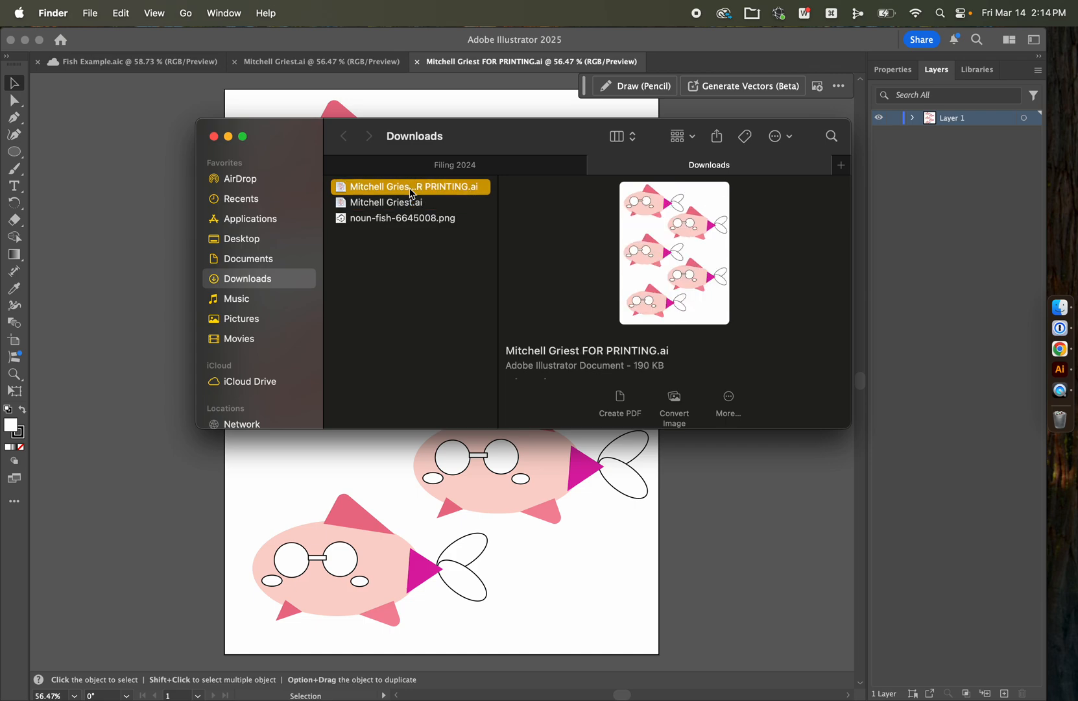
key("Down")
key("Up")
left_click(121, 480)
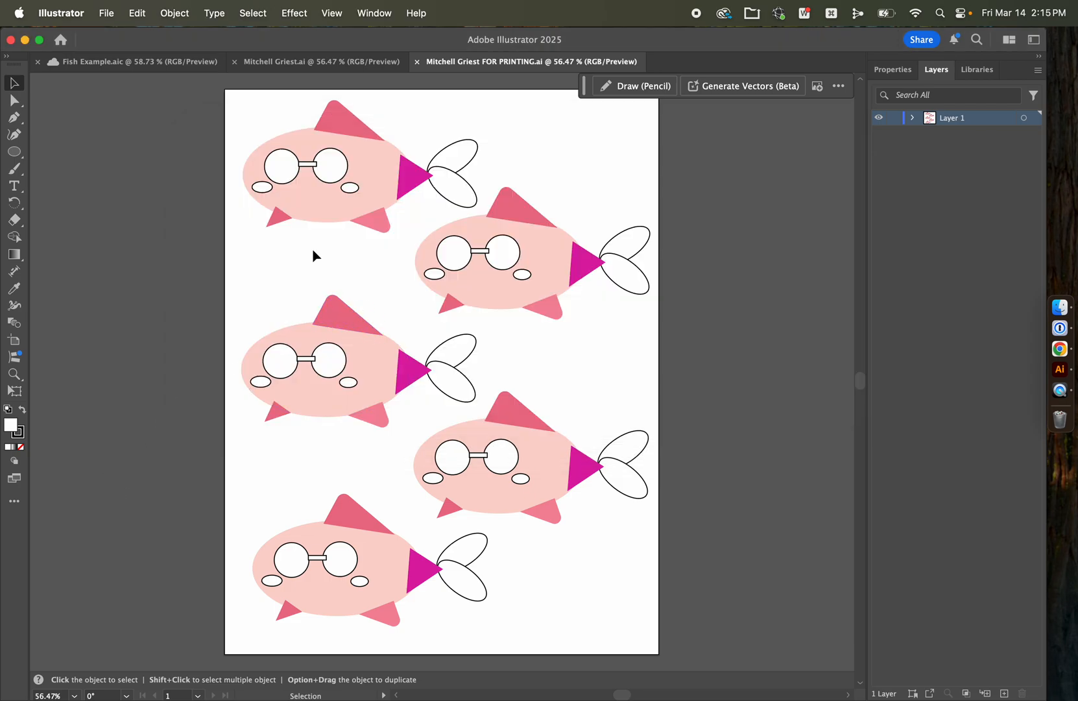
Step: Export the five-fish page as a PNG to Downloads, keeping the suggested FOR PRINTING file name
left_click(104, 14)
mouse_move(149, 354)
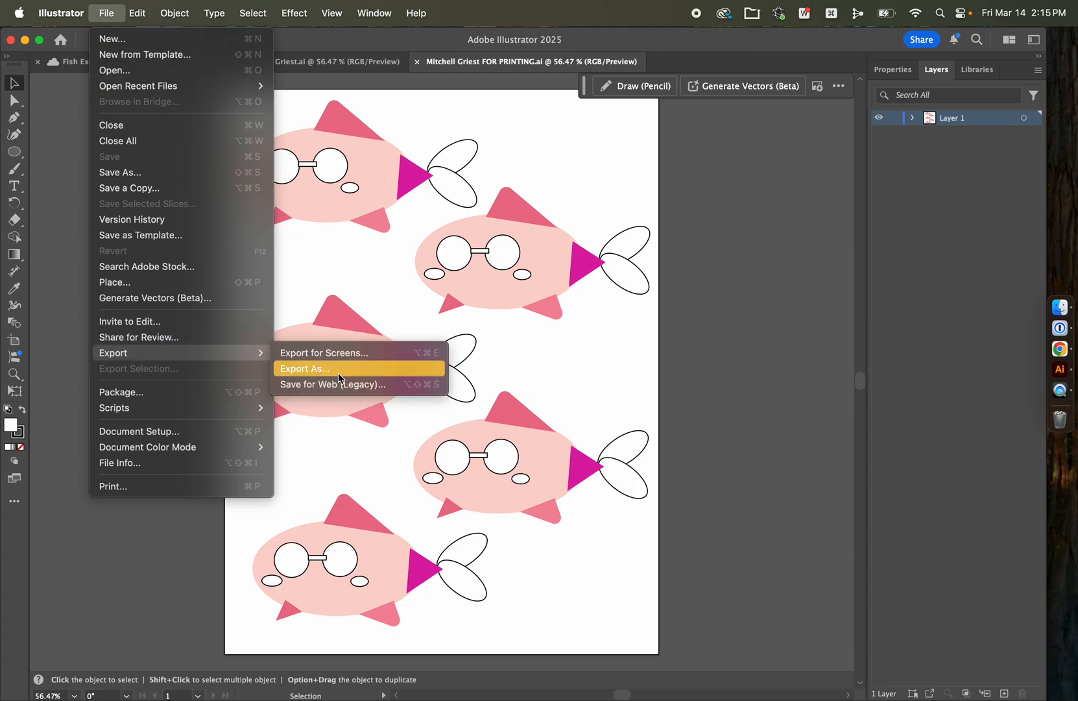
left_click(340, 376)
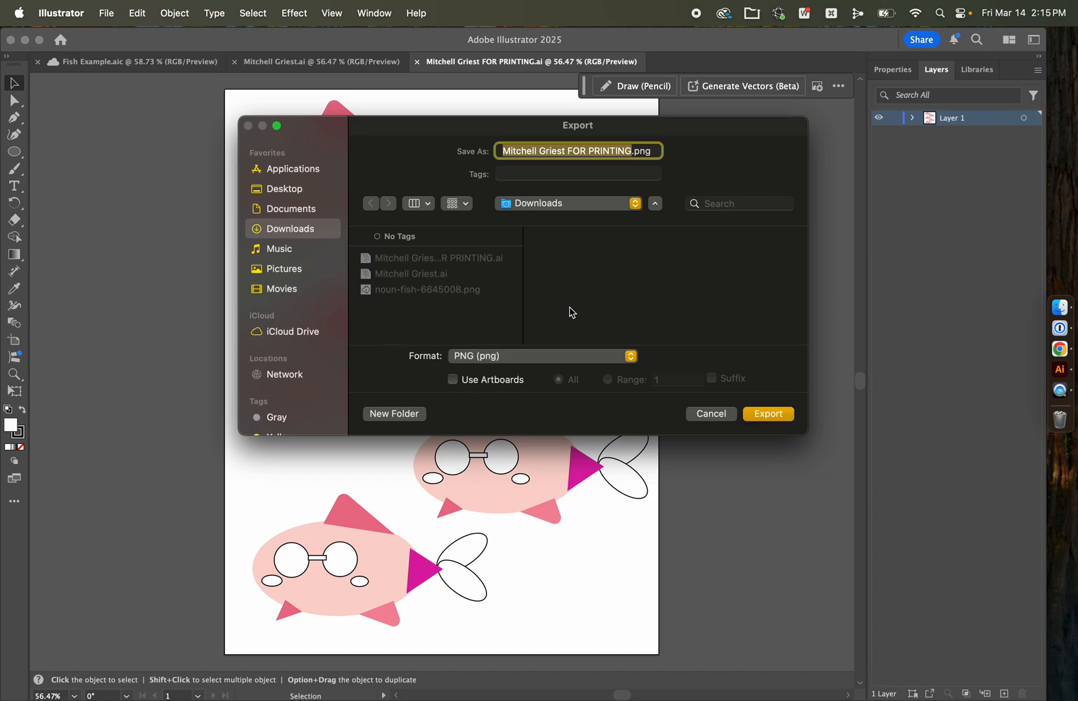
left_click(769, 414)
left_click(611, 589)
Step: Switch to Finder, delete the FOR PRINTING Illustrator file from Downloads, and preview the exported PNG
left_click(1062, 310)
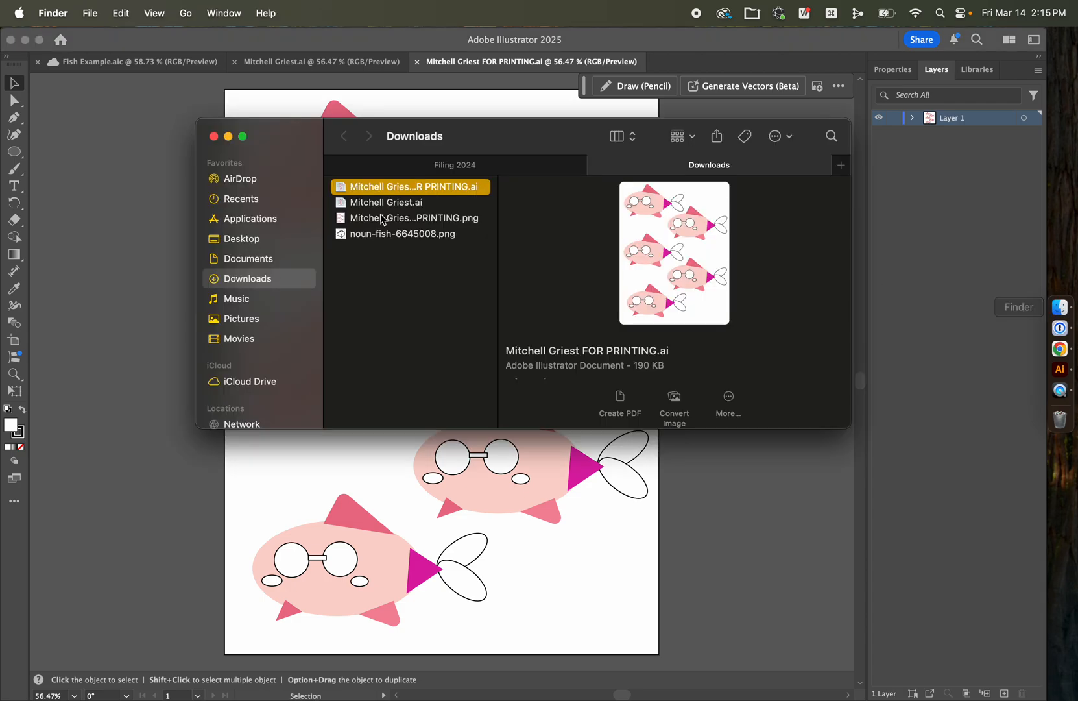
left_click(376, 306)
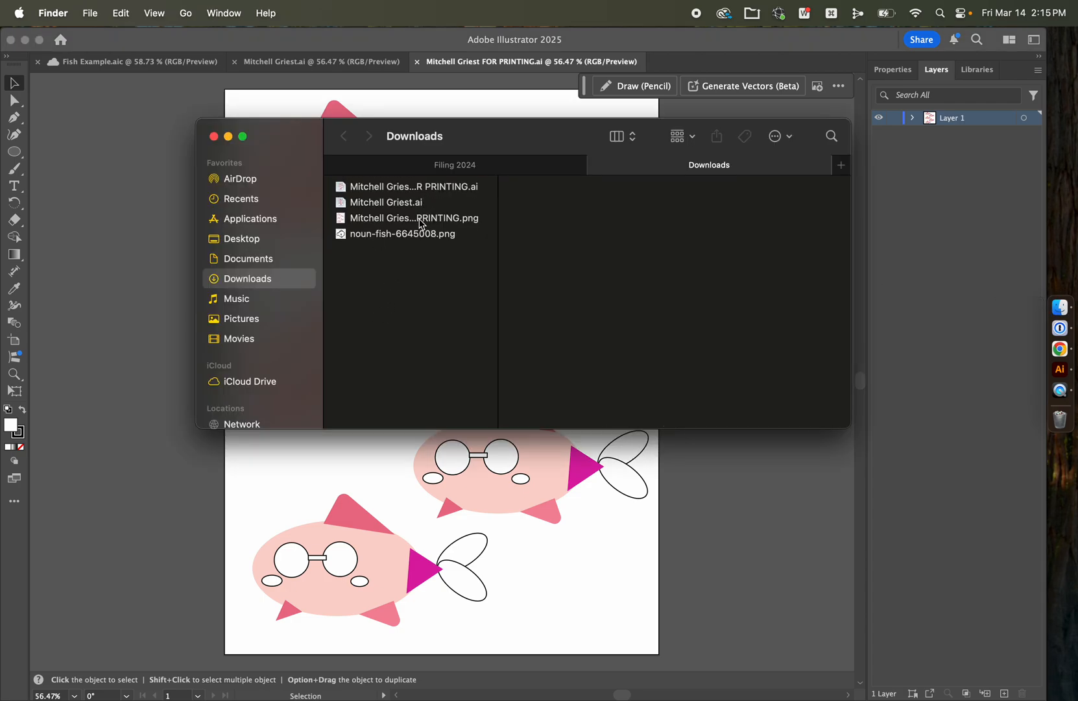
left_click(422, 220)
left_click(435, 190)
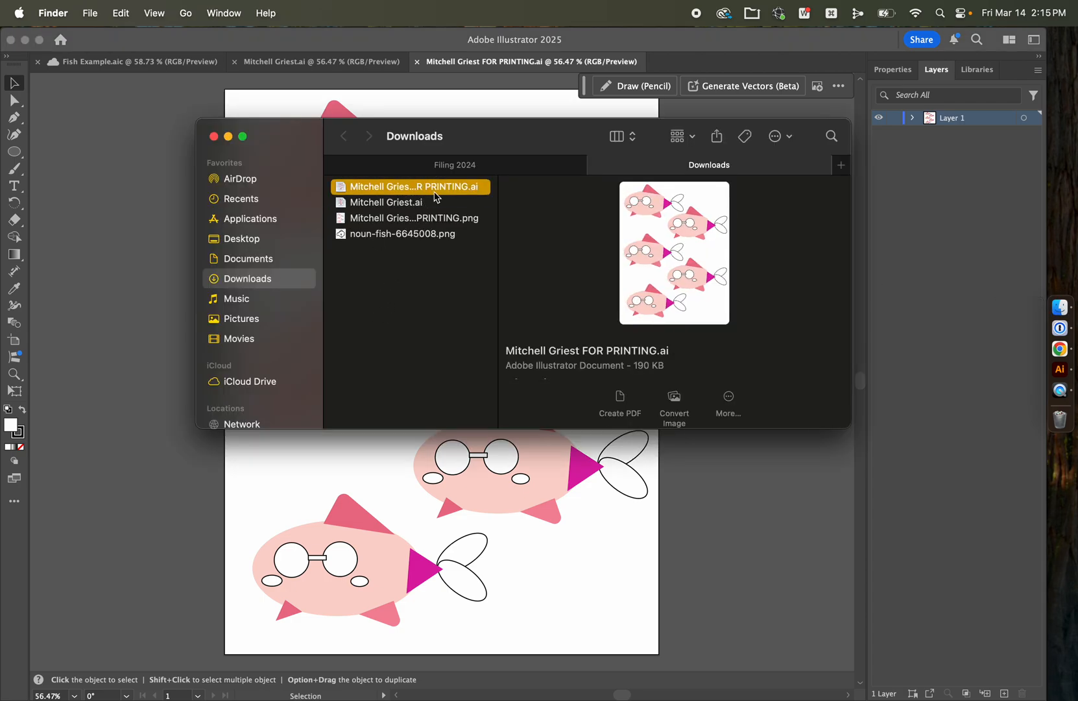
key("super+BackSpace")
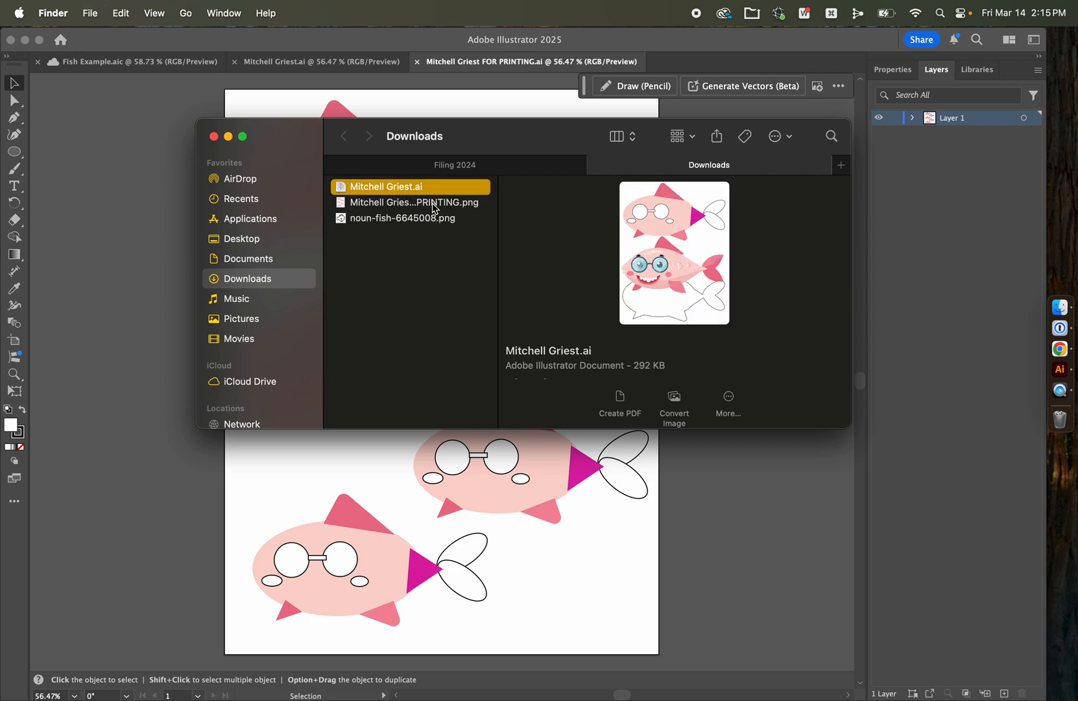
key("Down")
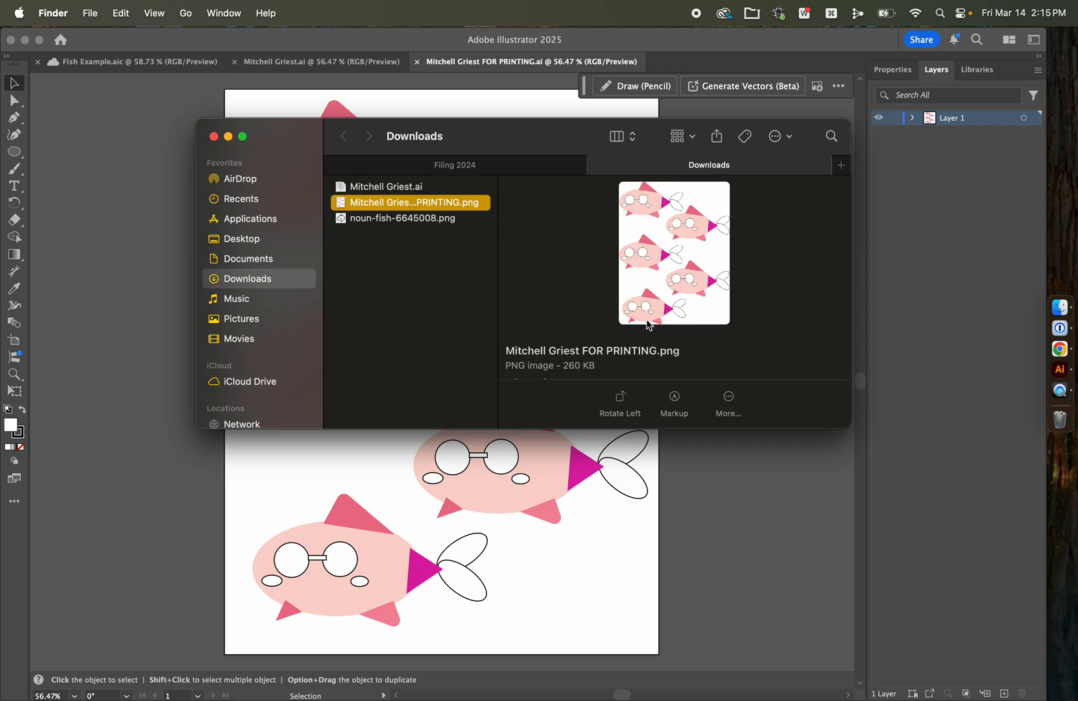
left_click(176, 276)
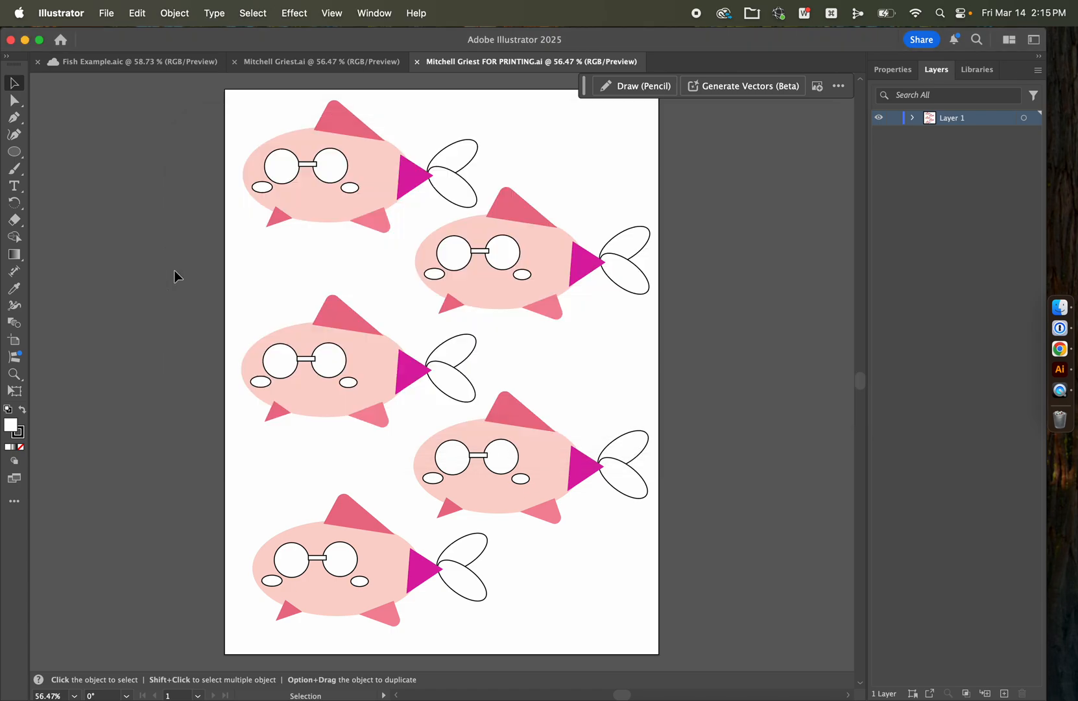
Step: Save the five-fish document again on the computer in Downloads as an Illustrator file under the same FOR PRINTING name
left_click(107, 13)
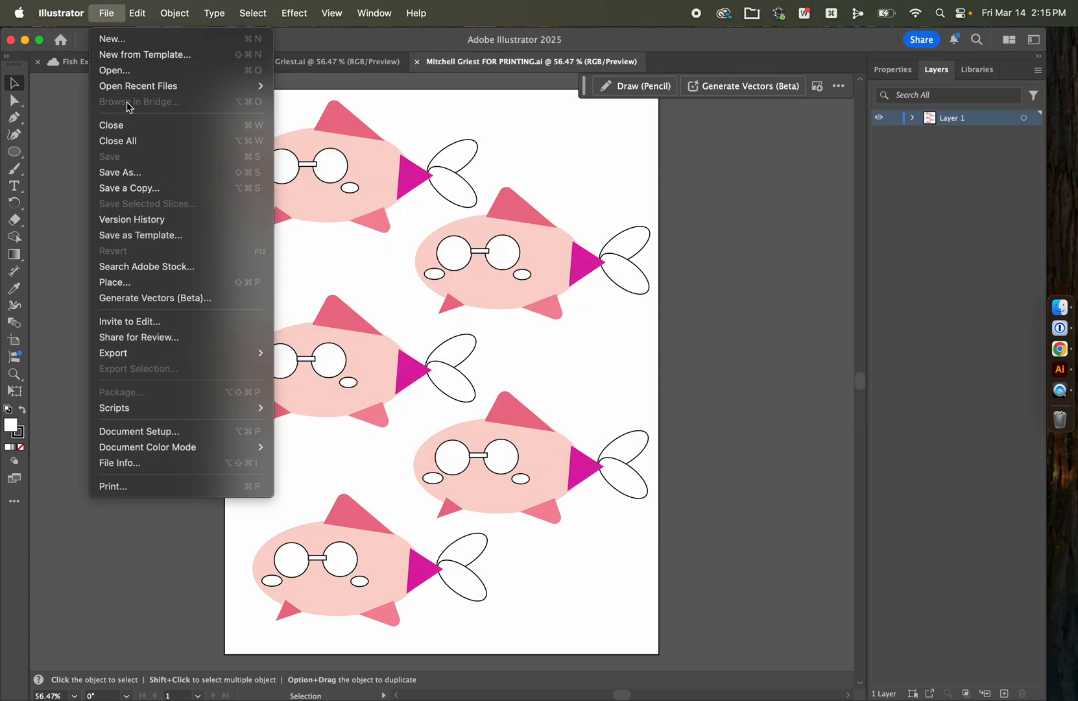
left_click(123, 173)
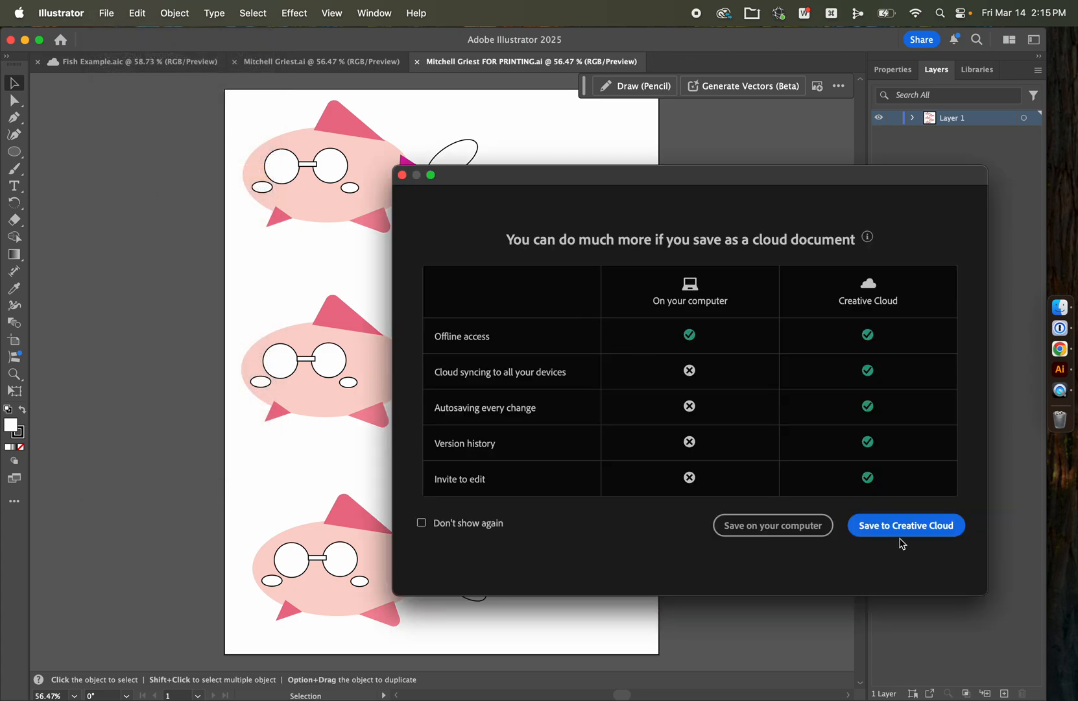
left_click(811, 534)
key("Return")
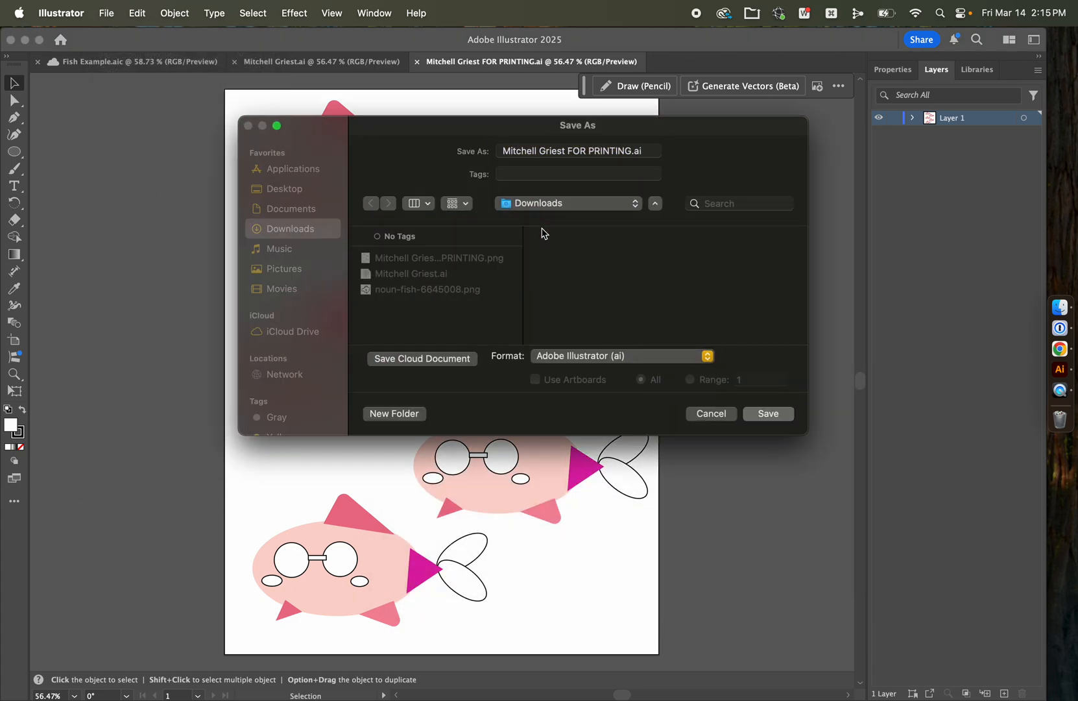
left_click(695, 593)
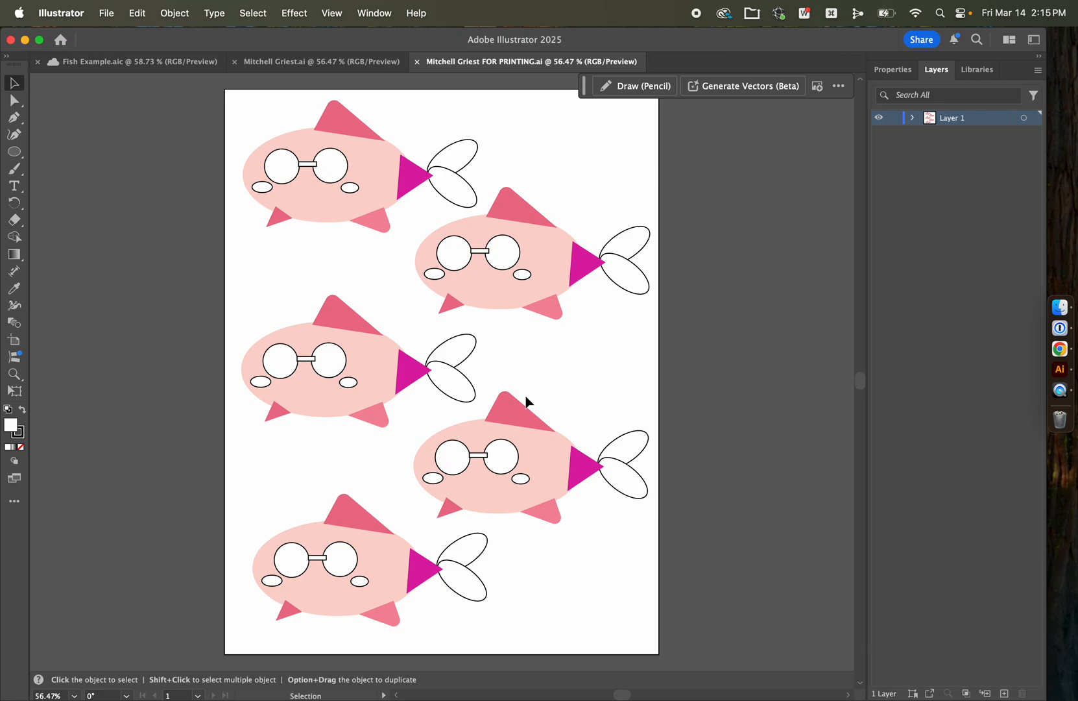
Step: Switch to Finder and check the FOR PRINTING Illustrator and PNG files in Downloads
mouse_move(540, 257)
left_mouse_down()
mouse_move(483, 300)
mouse_move(520, 274)
mouse_move(527, 244)
mouse_move(530, 271)
left_mouse_up()
left_click(198, 216)
left_click(1060, 307)
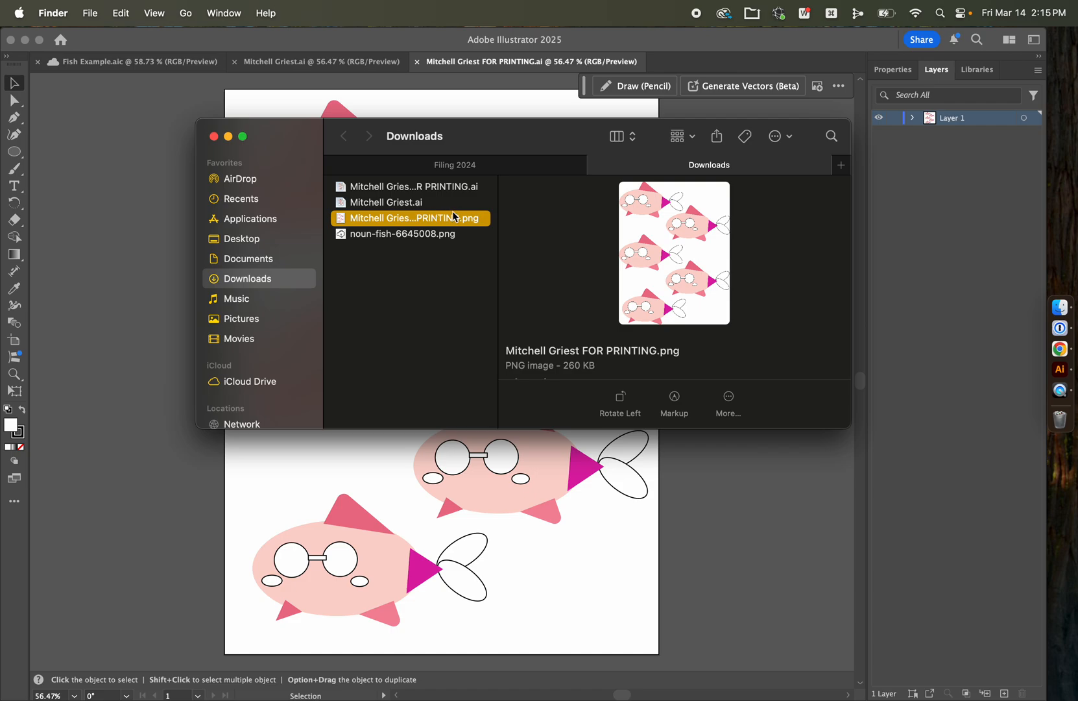
left_click(152, 305)
Step: Review the orange Fish Example document and the pink fish document with its shapes and silhouette
left_click(156, 65)
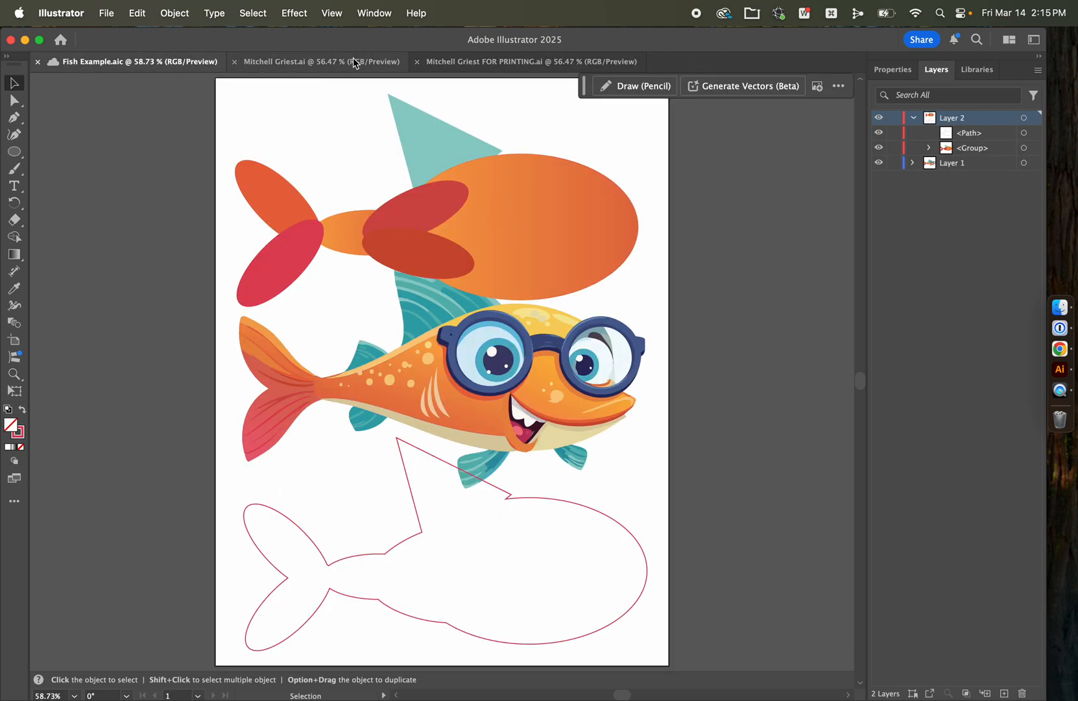
left_click(340, 72)
left_click(142, 318)
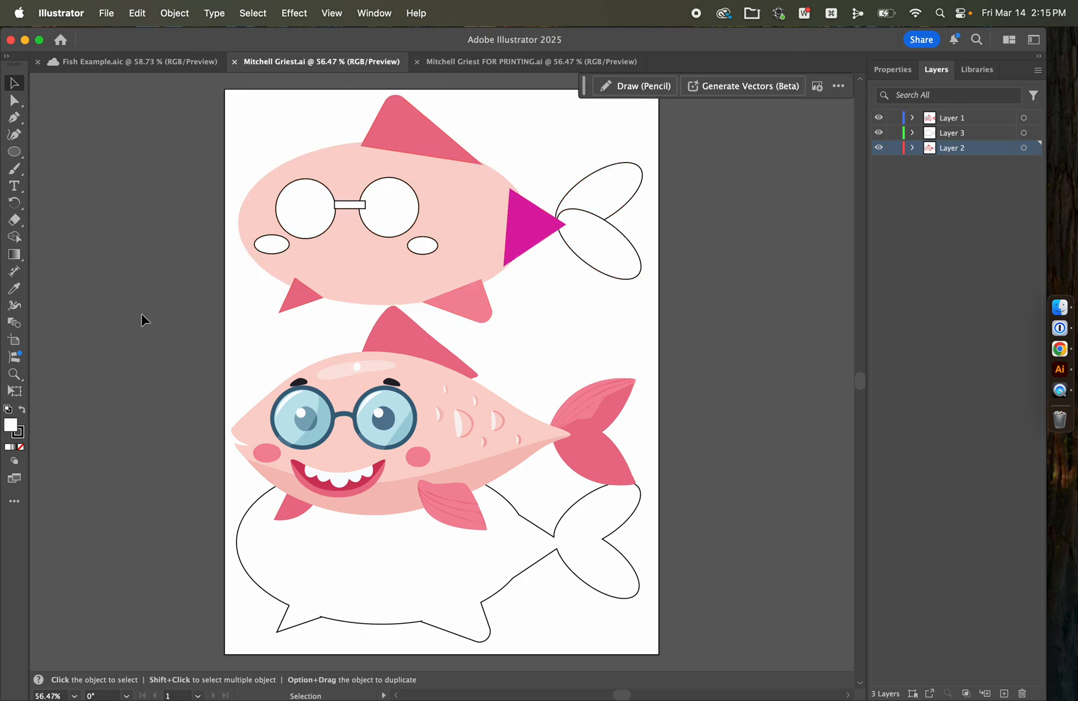